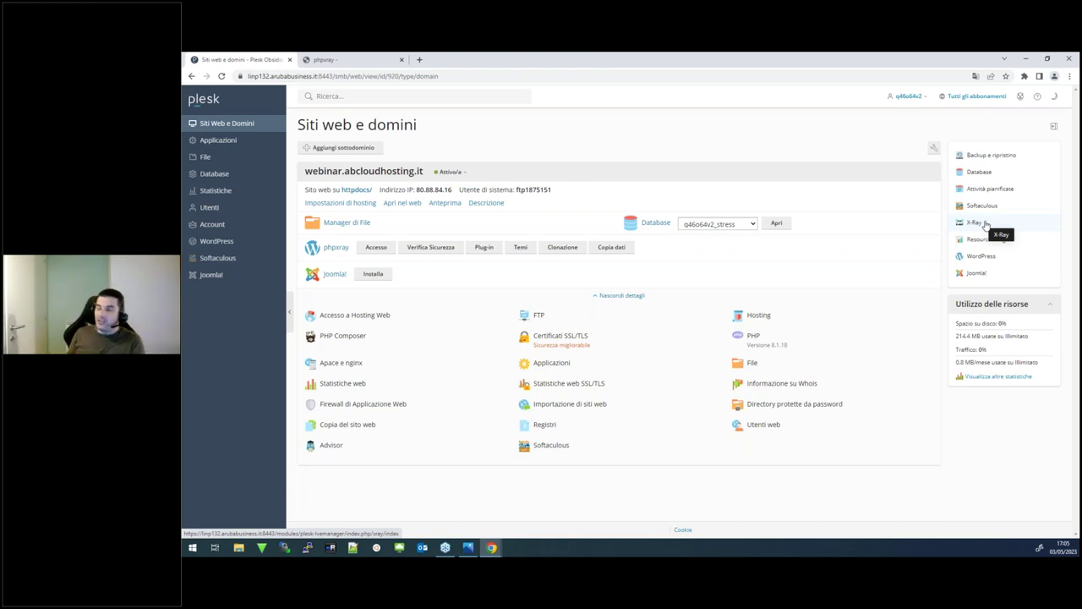
Open the X-Ray tool for the webinar.abcloudhosting.it subscription.
click(985, 222)
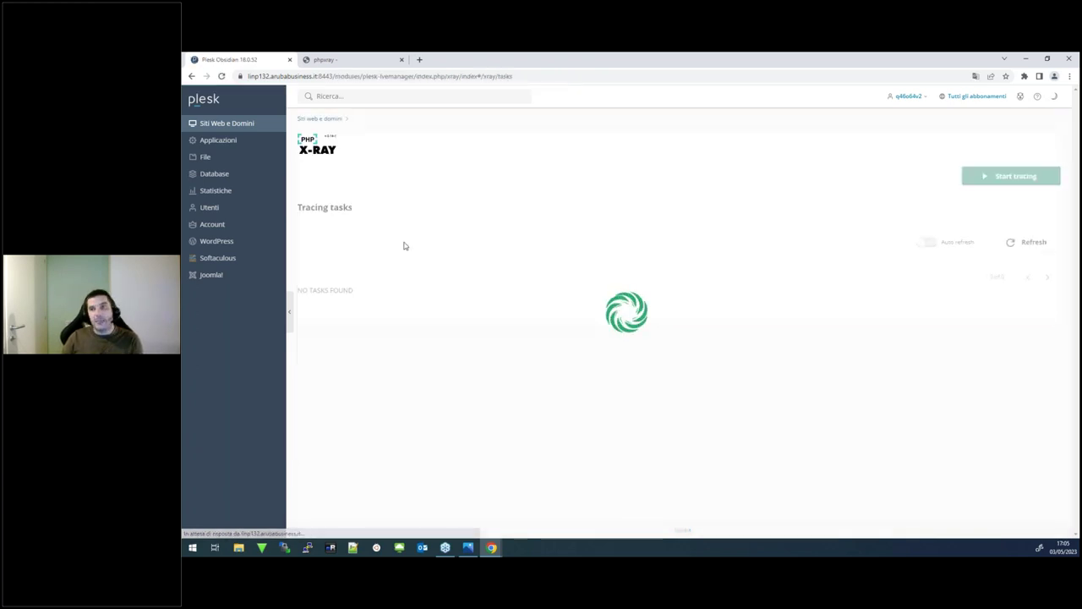
click(242, 125)
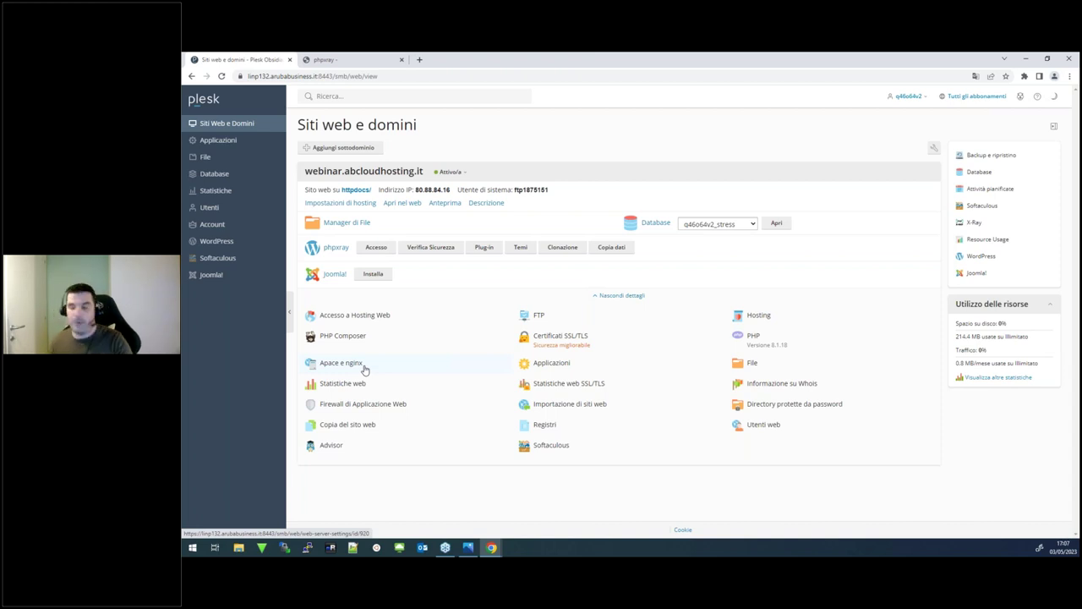
click(974, 227)
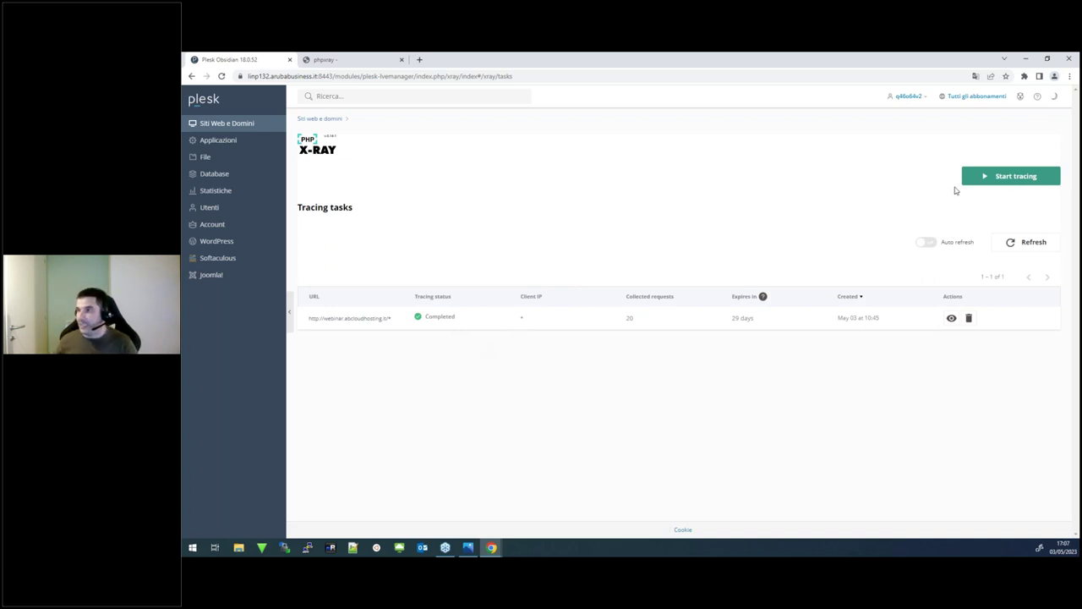
Begin a new tracing task for the domain webinar.abcloudhosting.it with the URL mask set to *.
click(1007, 177)
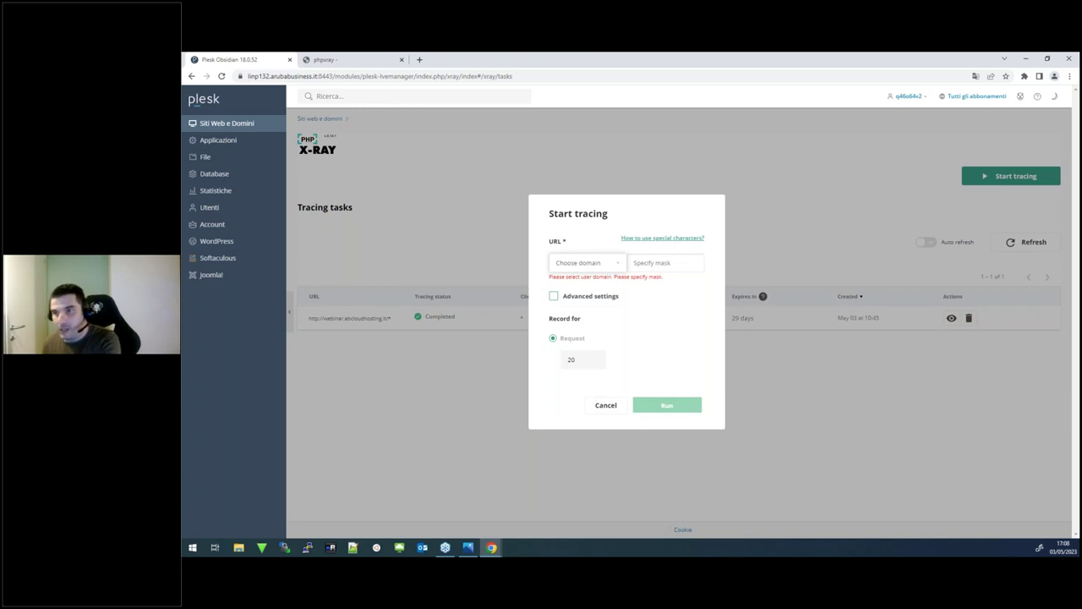
click(615, 266)
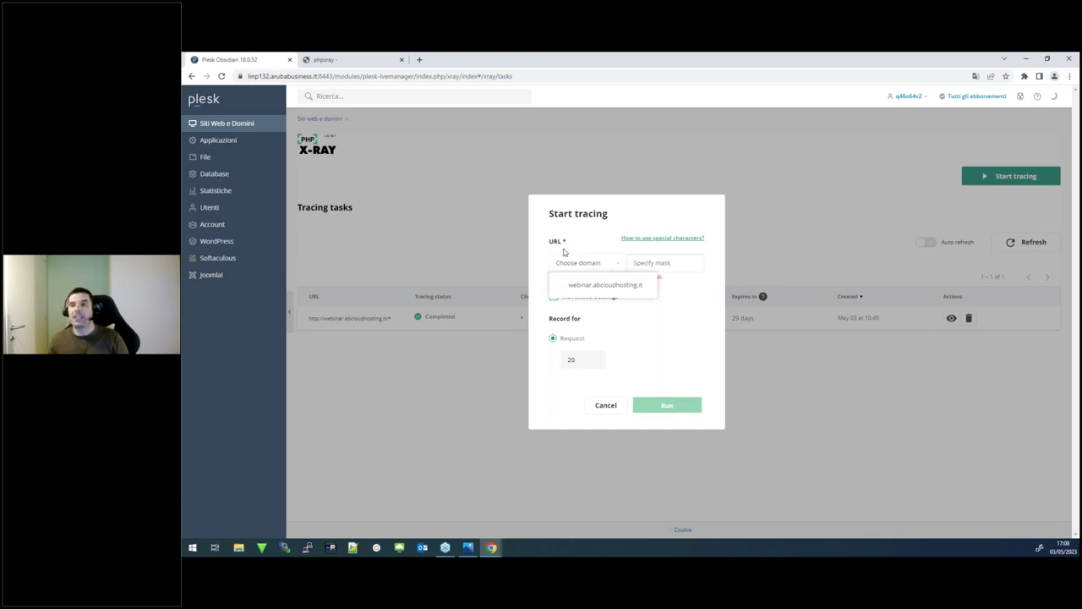
click(597, 287)
click(640, 262)
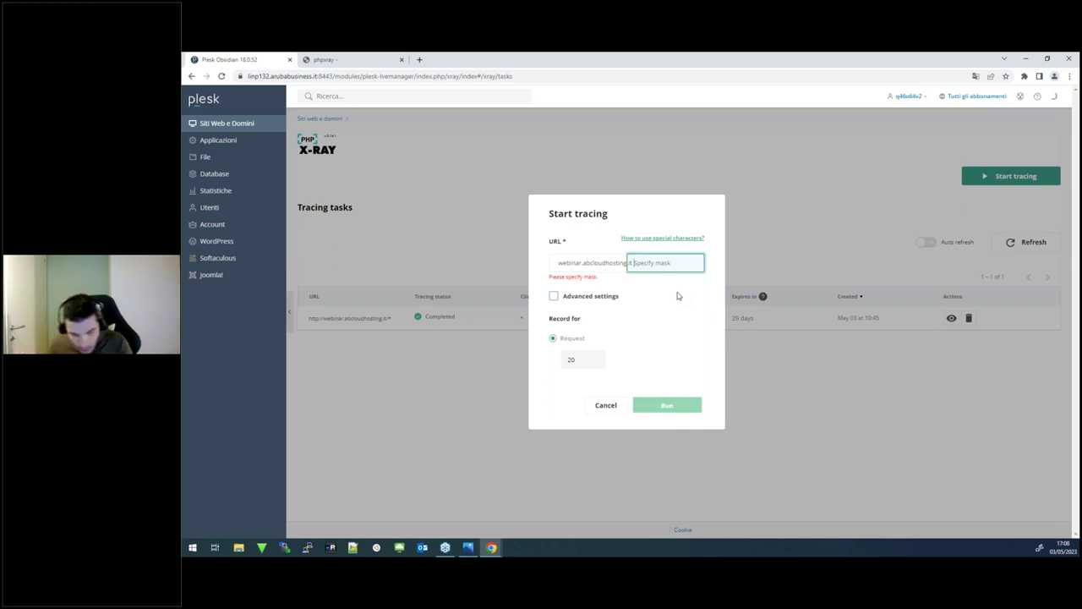
text(index)
key(ctrl+a)
key(BackSpace)
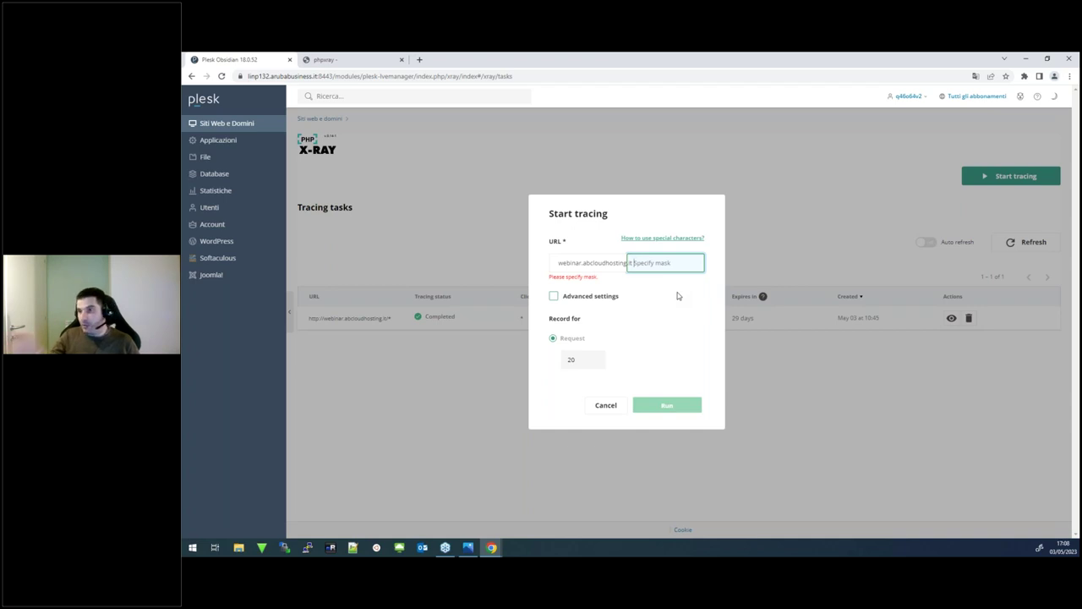
text(/*)
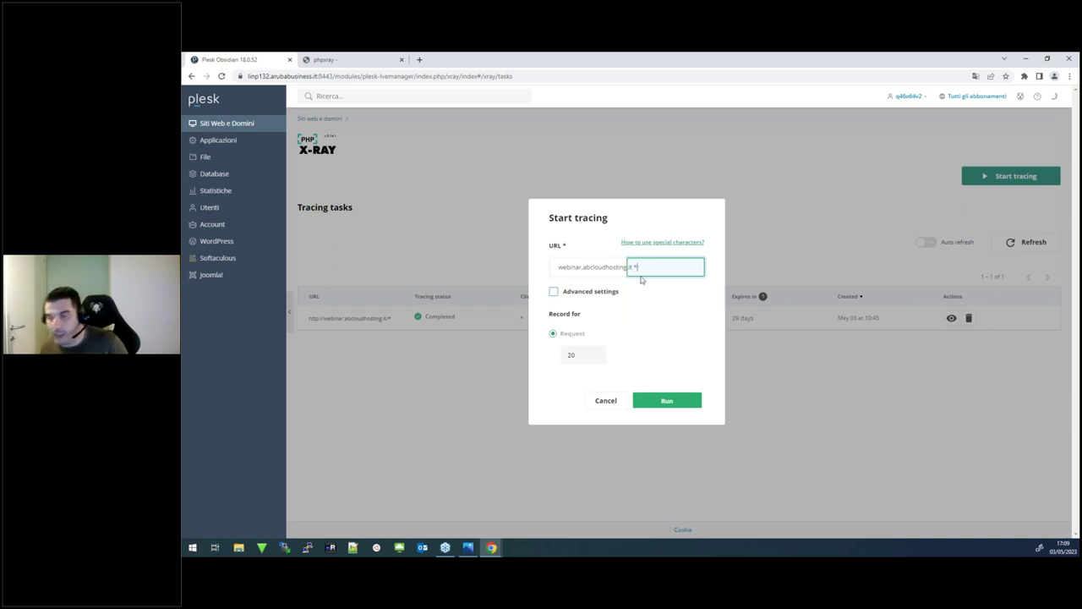
Enable the advanced settings, keep * as the client's IP and 20 requests as the recording limit, and run the trace.
click(553, 292)
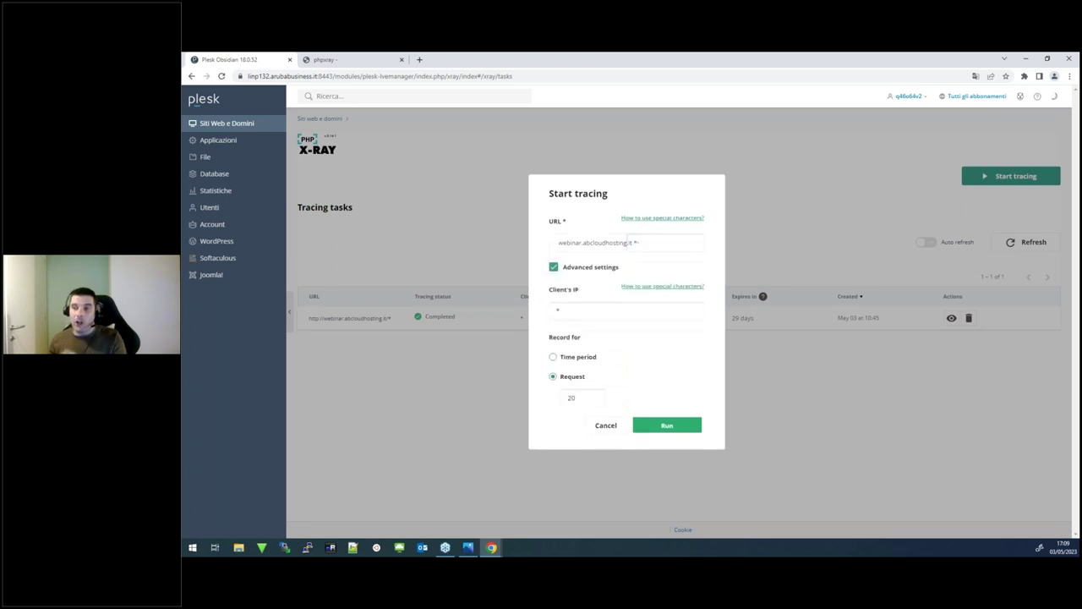
click(574, 309)
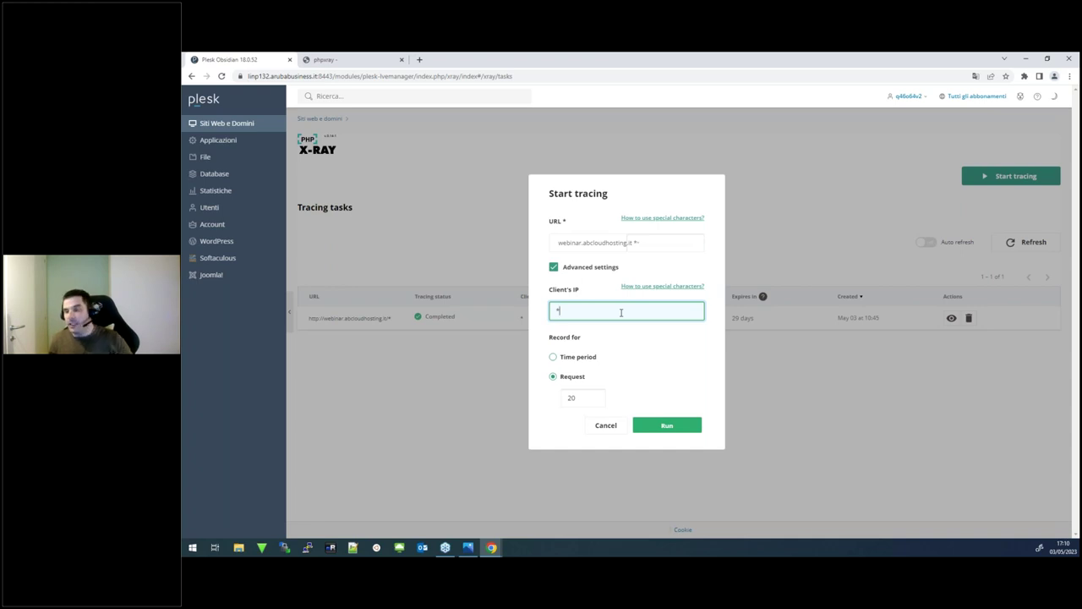
click(554, 358)
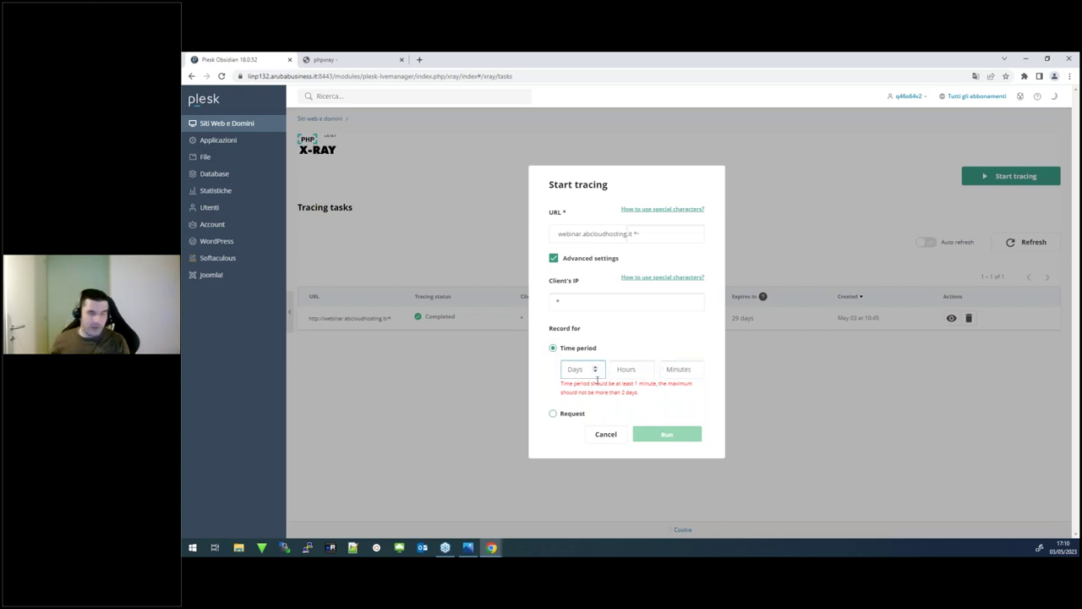
click(554, 413)
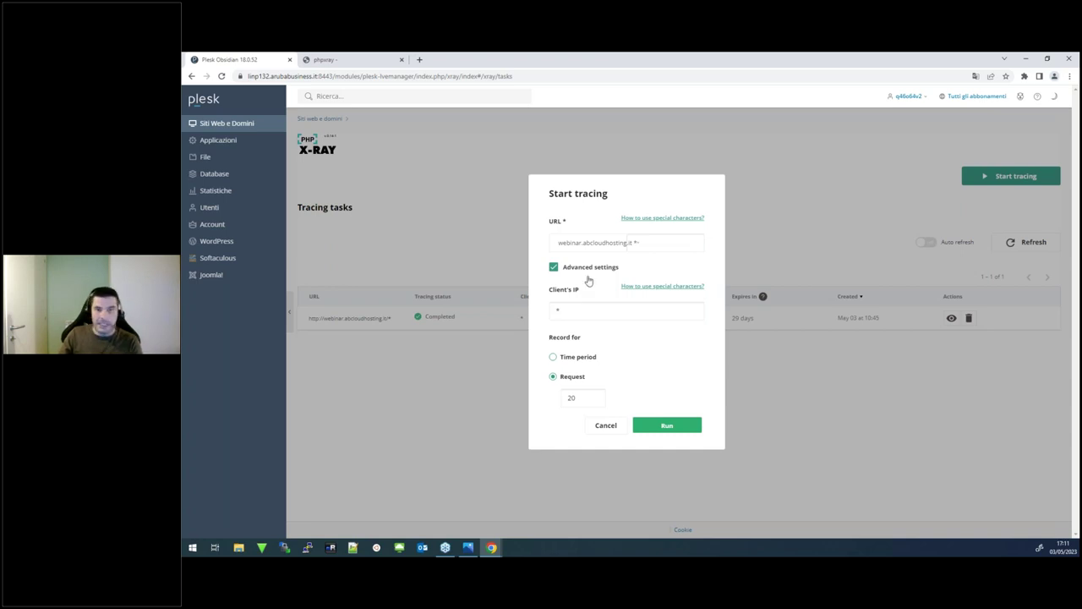
click(653, 428)
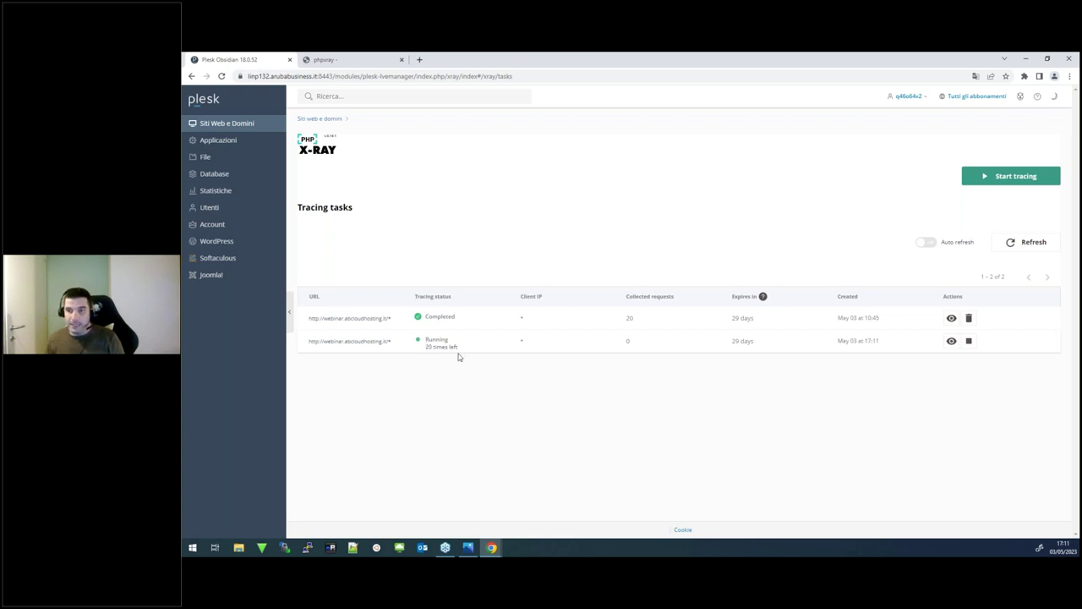
Generate traffic on the phpxray site by visiting the Shop, adding the TUX-shirt to the cart, viewing its product page and returning Home.
click(377, 60)
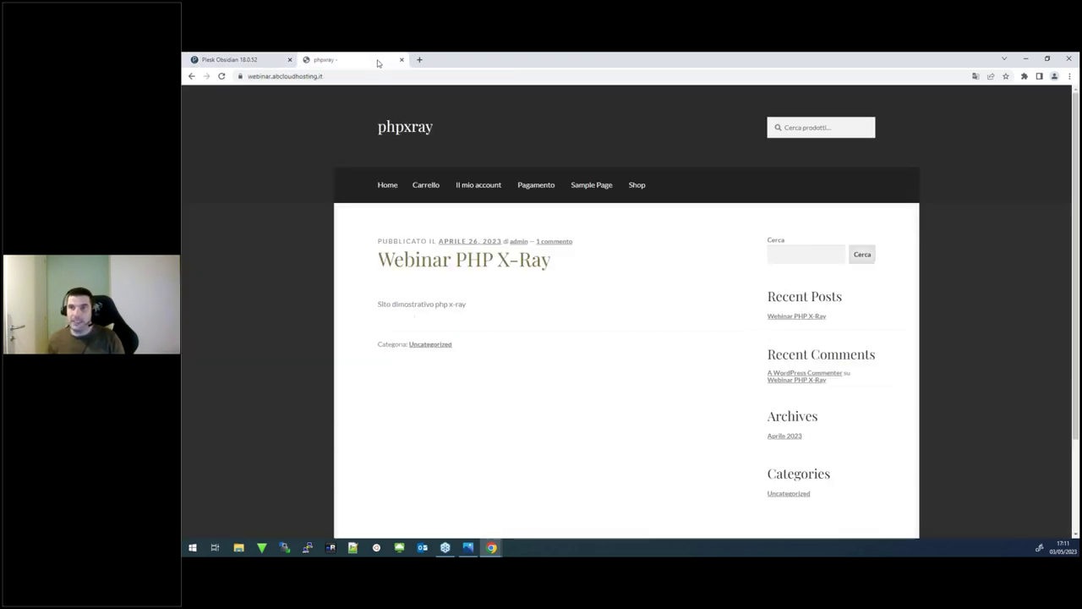
click(397, 188)
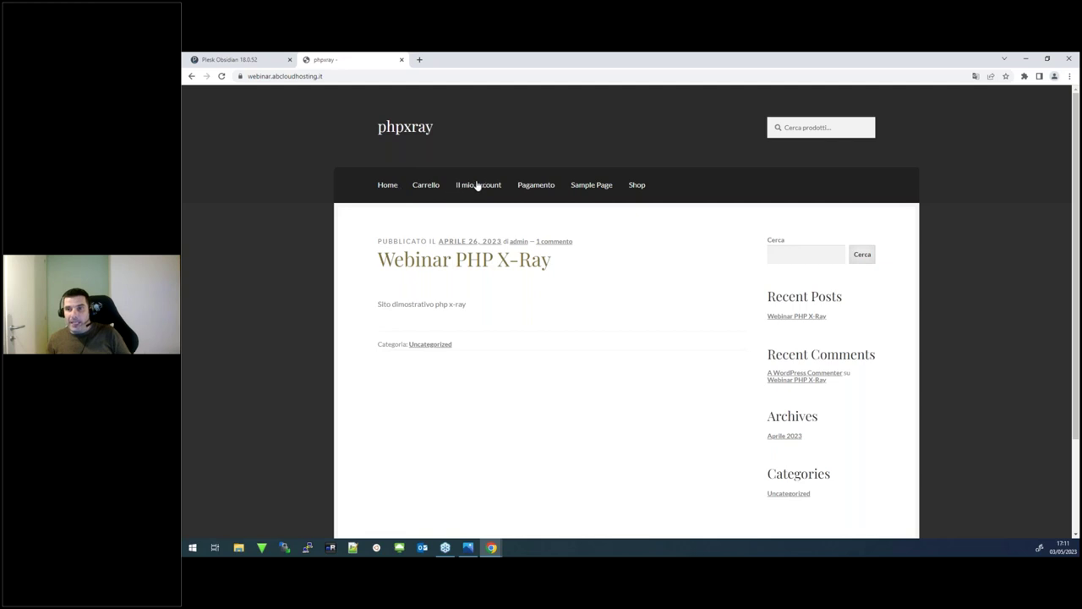
click(635, 185)
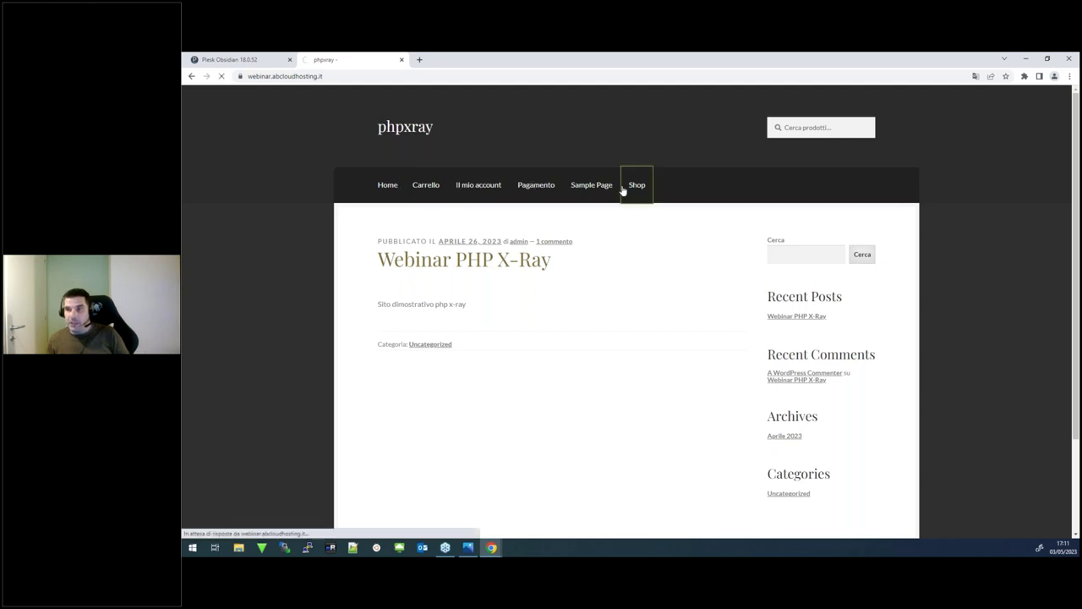
click(552, 487)
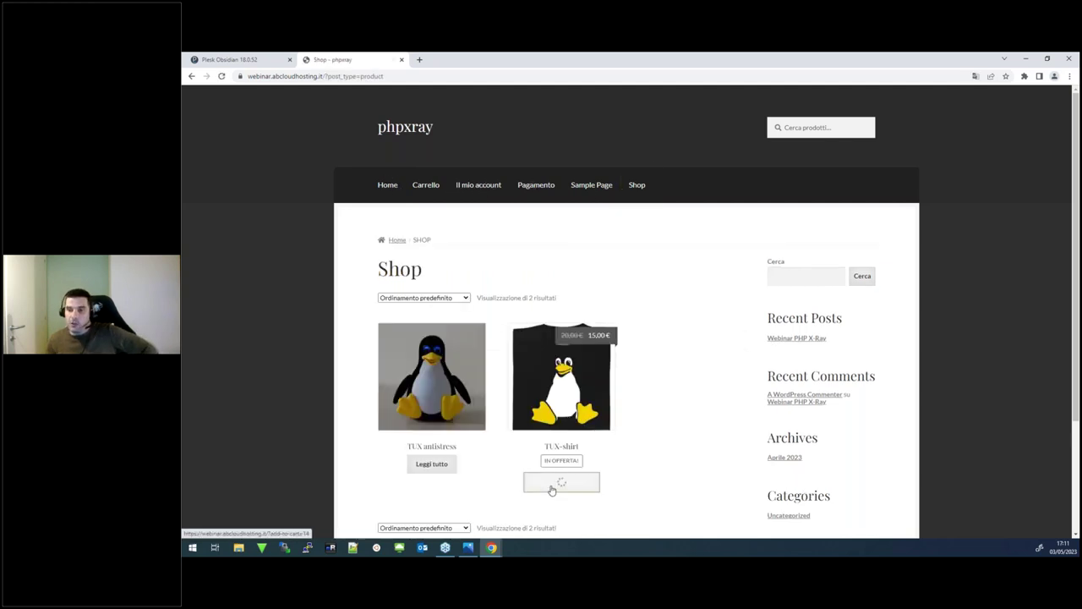
click(571, 412)
click(386, 186)
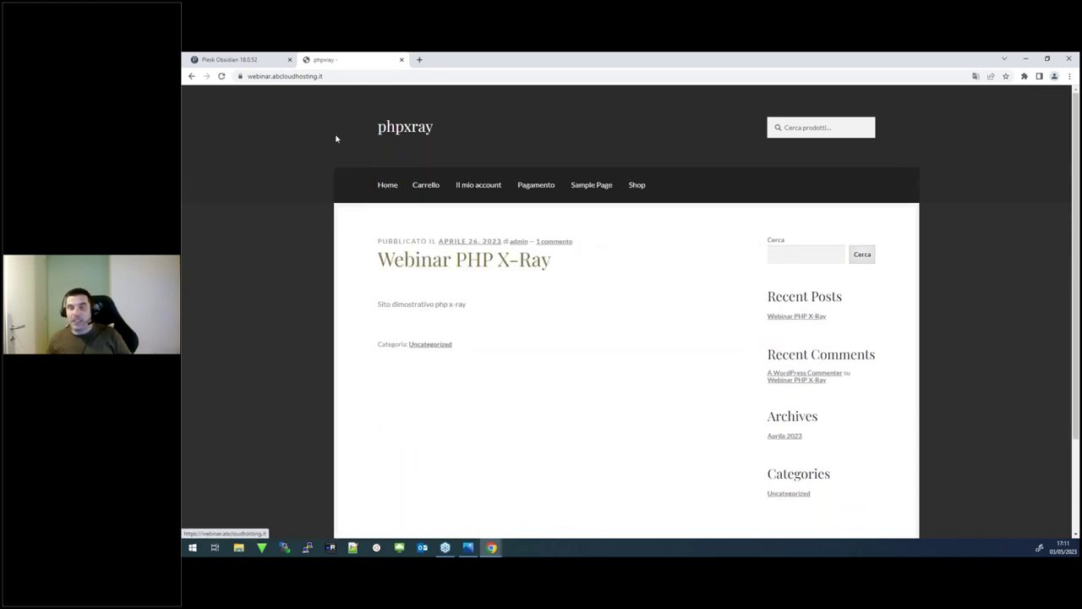
Return to the X-Ray tracing tasks and refresh the list to follow the new task's progress.
click(269, 60)
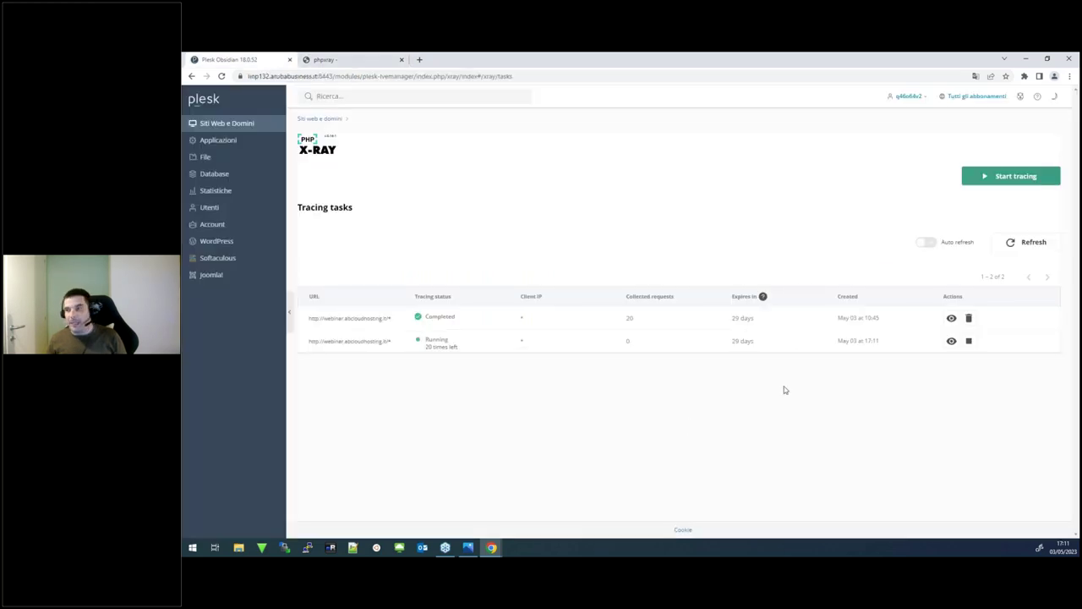
click(1015, 244)
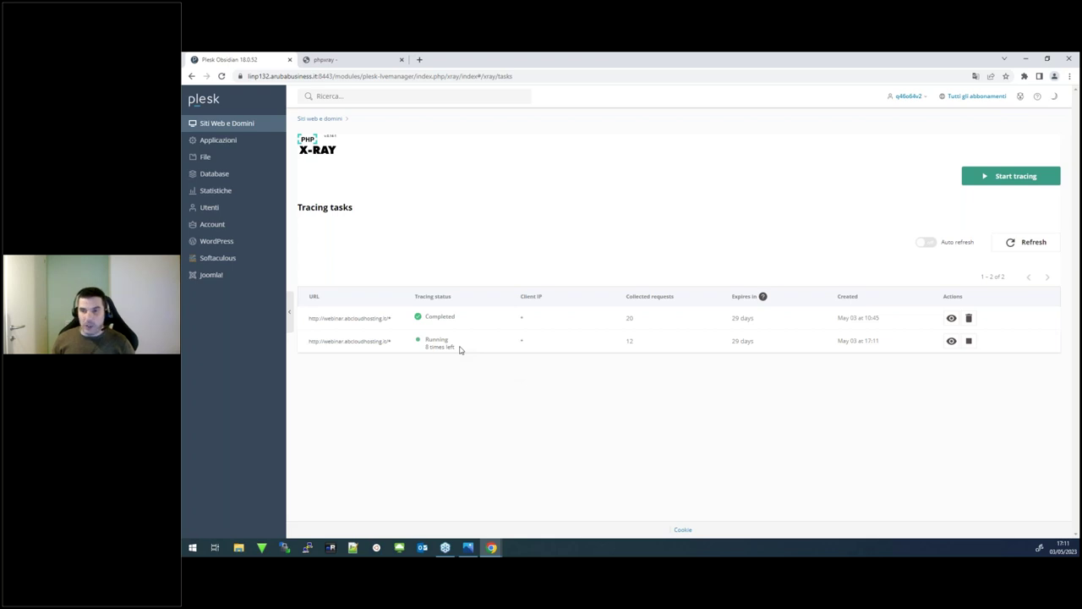
click(1030, 241)
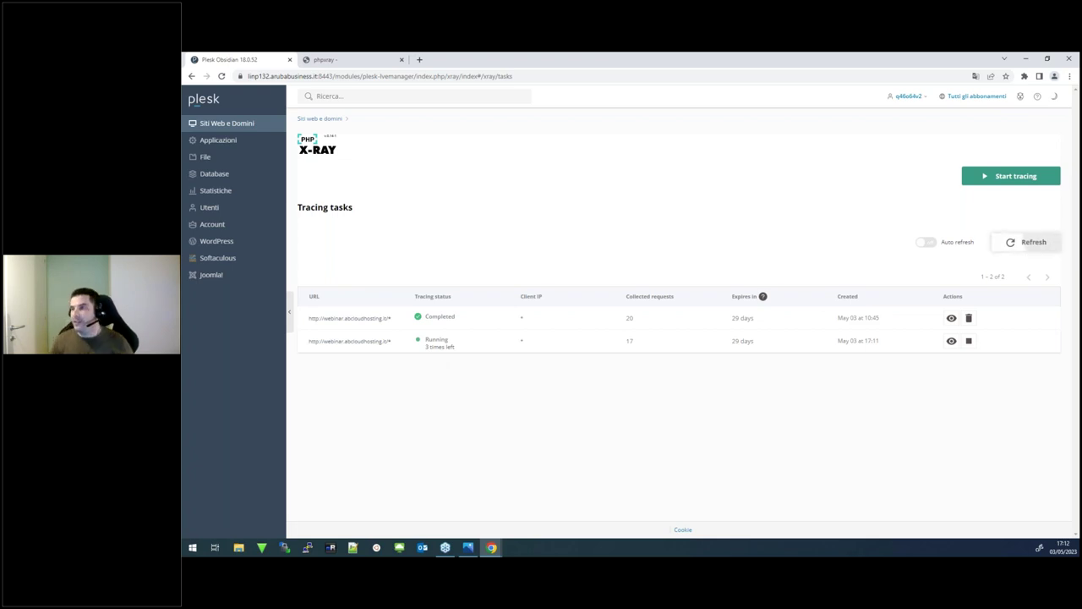
click(1028, 242)
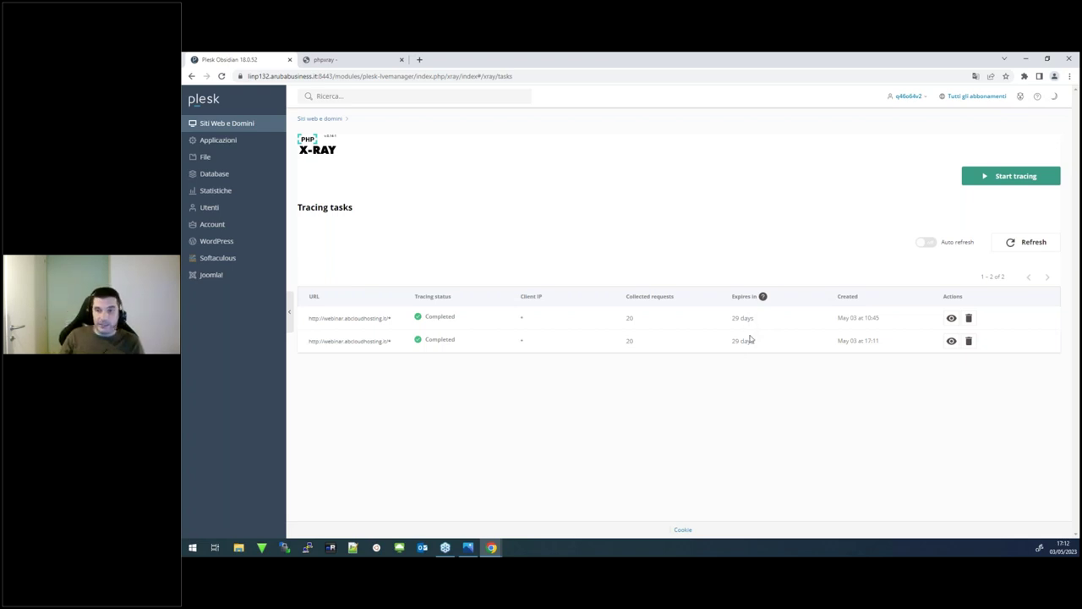
Open the recorded sessions of the task created May 03 at 17:11 and include Normal requests alongside Slow ones.
click(951, 342)
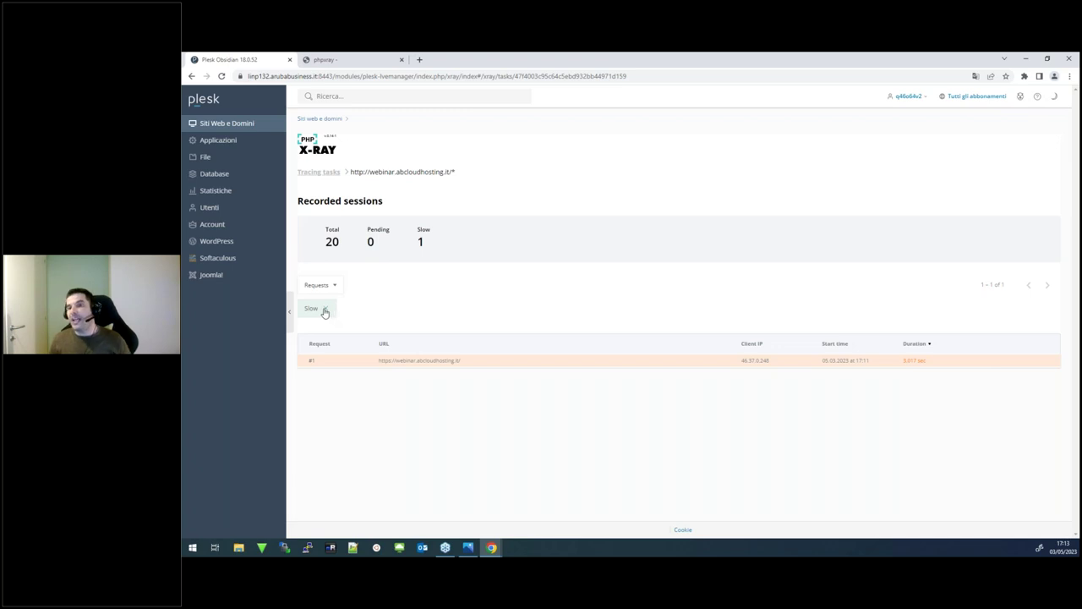
click(334, 287)
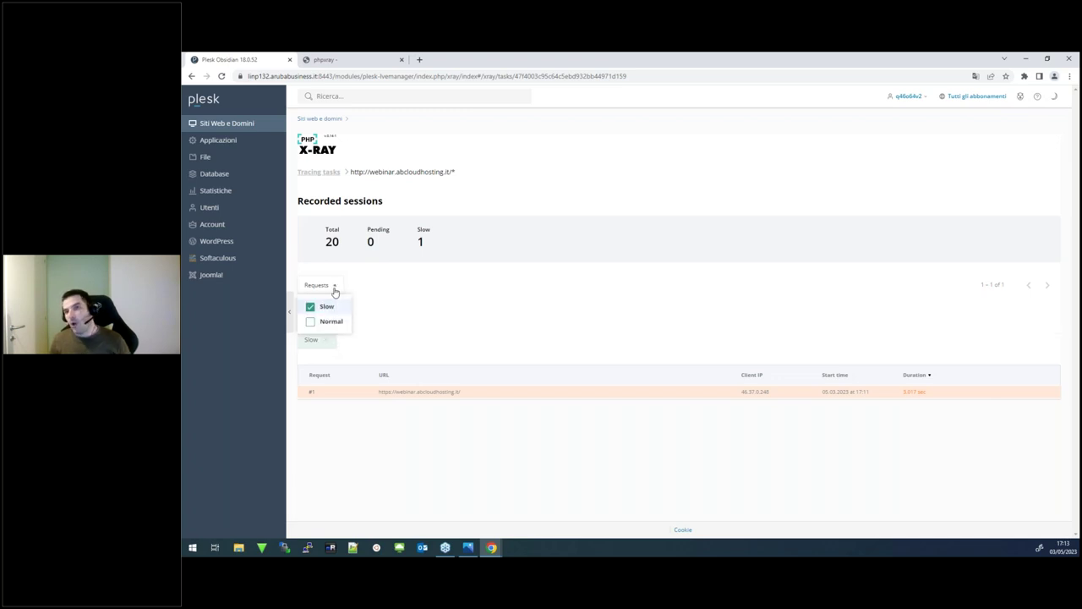
click(311, 323)
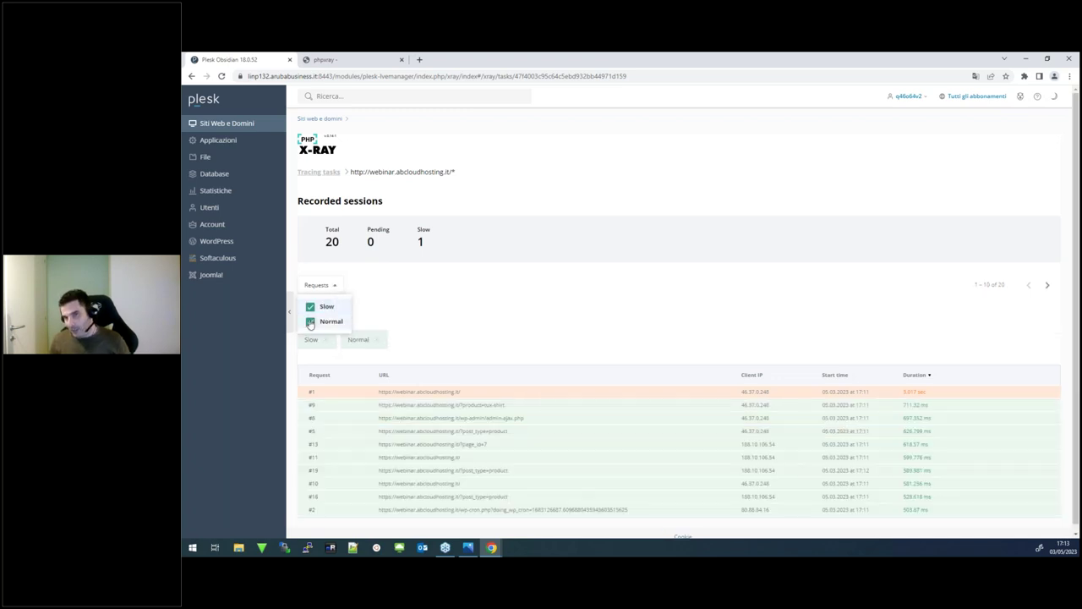
click(388, 308)
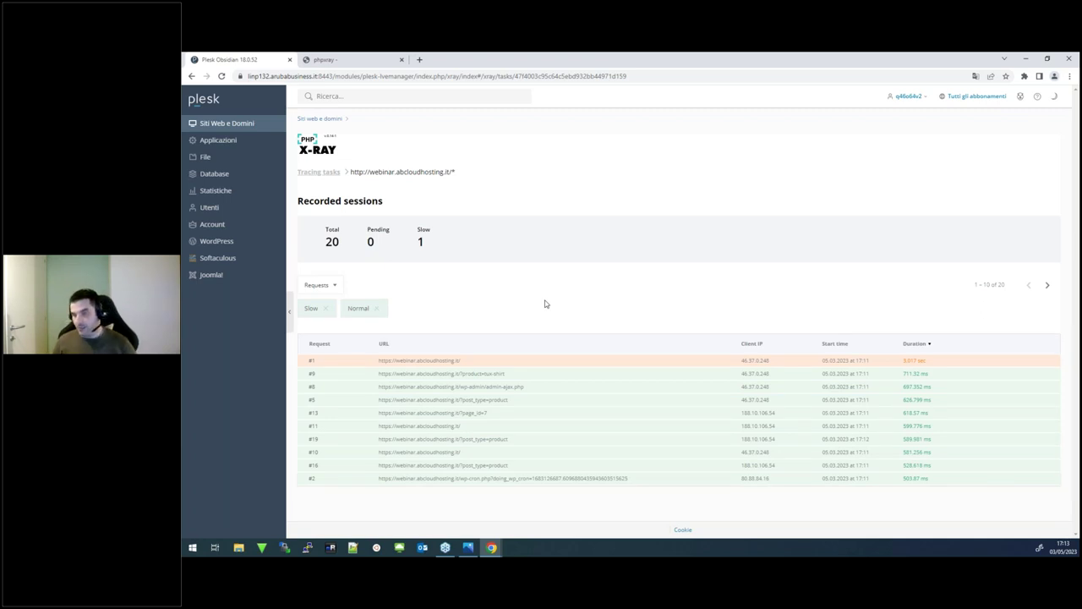
click(333, 288)
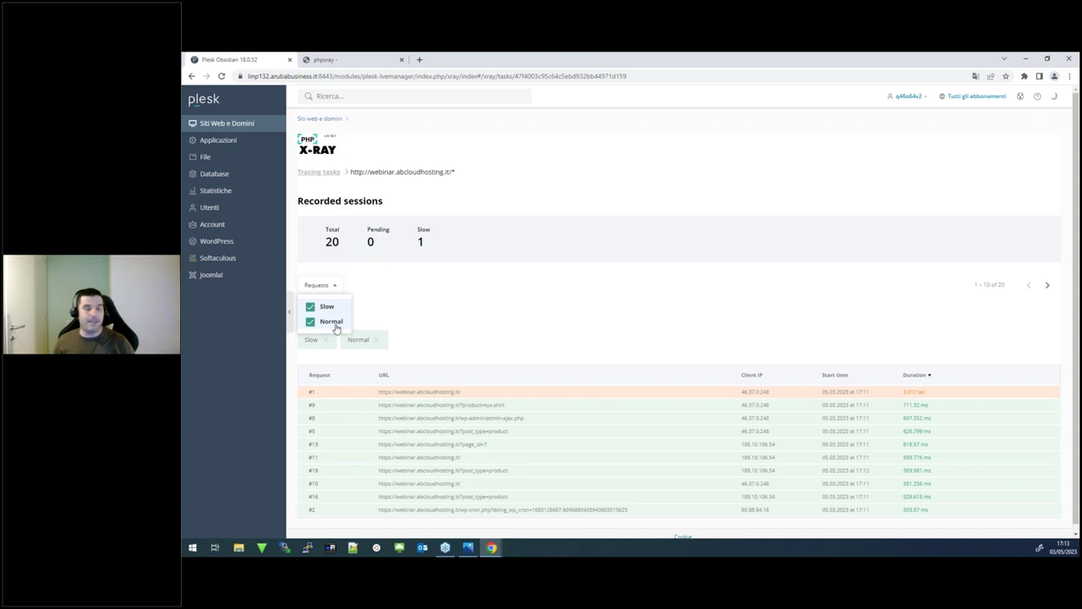
click(372, 291)
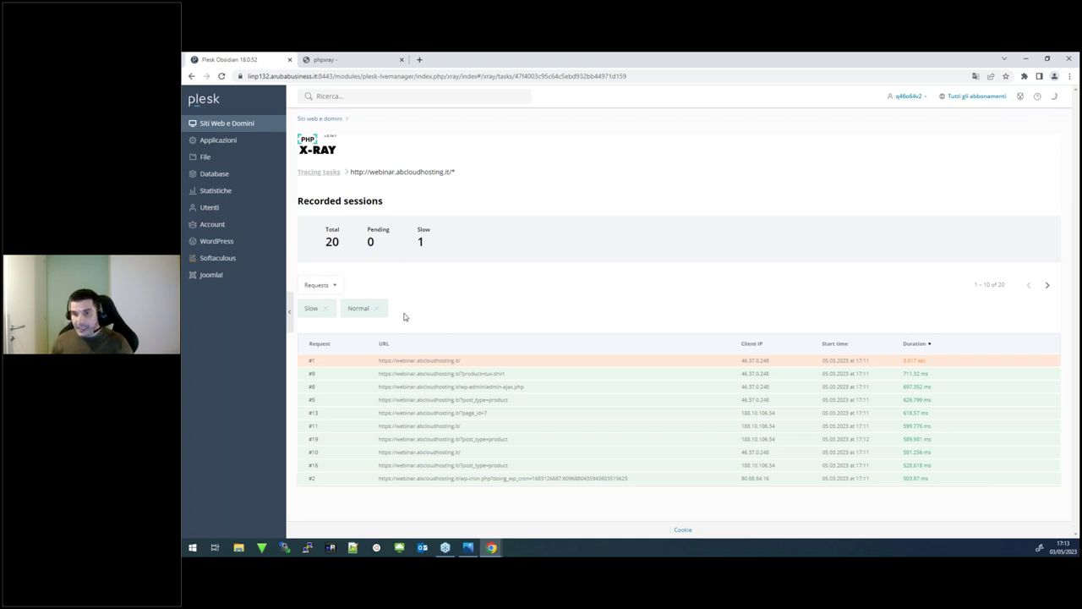
Open request #11 and examine its top issue, plugin execution times and the full details of the first database query.
mouse_move(978, 369)
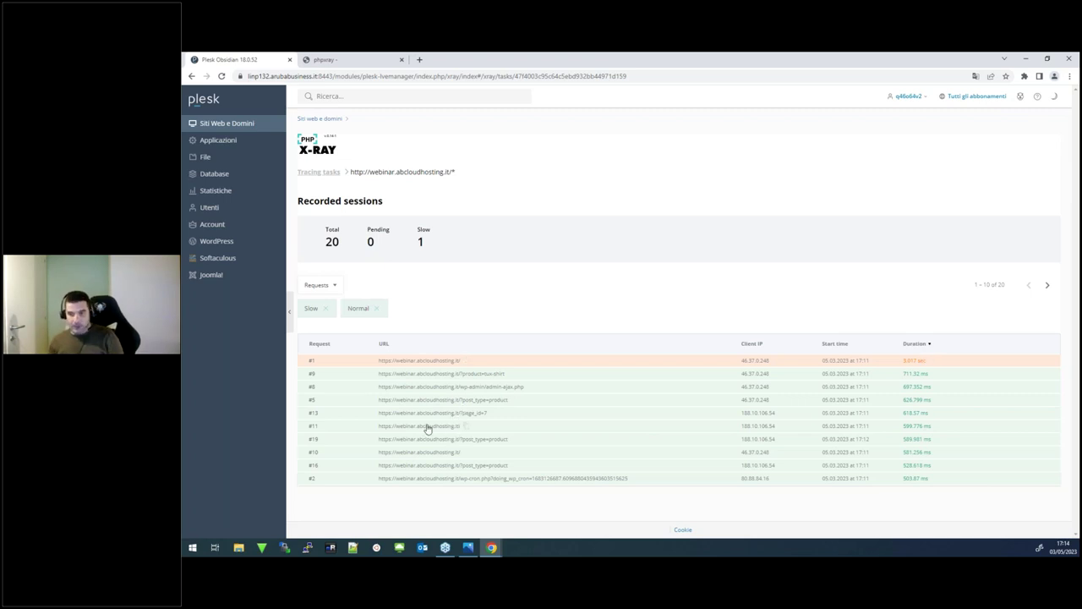
click(428, 427)
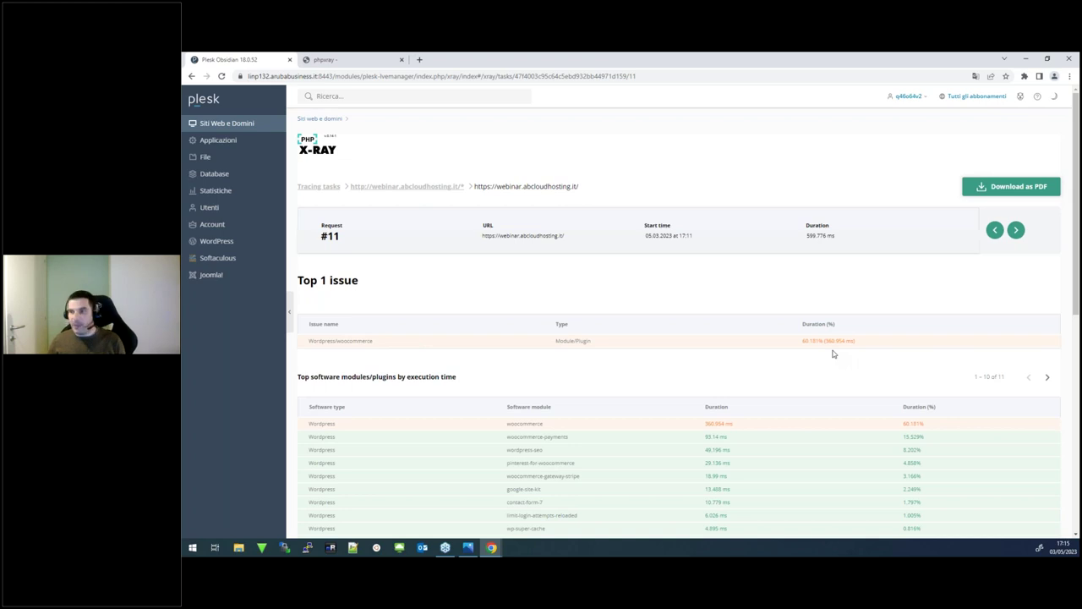
scroll(476, 375, down, 1)
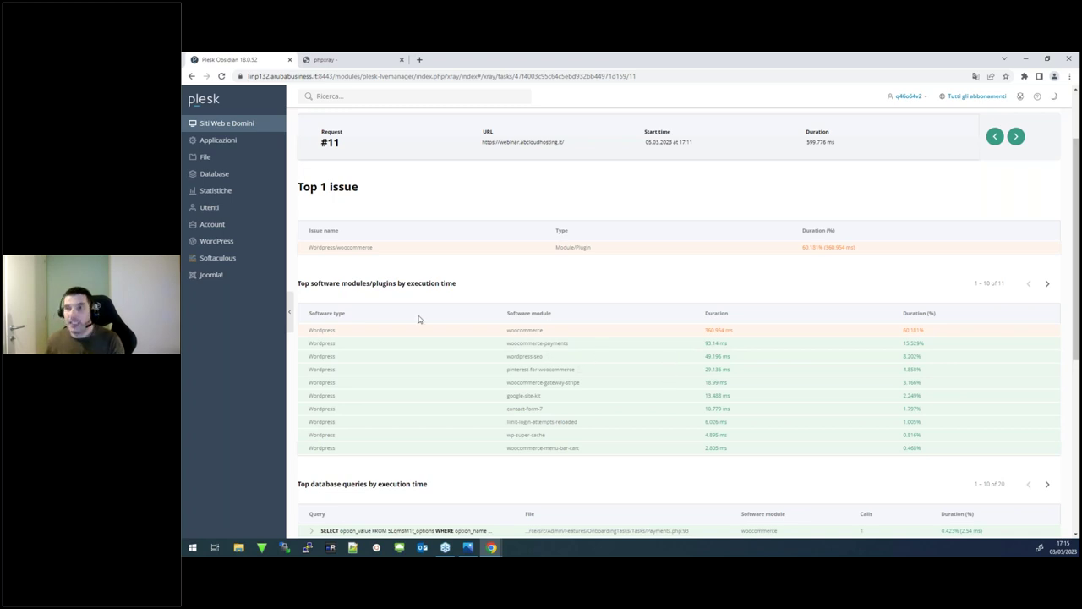
scroll(418, 318, down, 2)
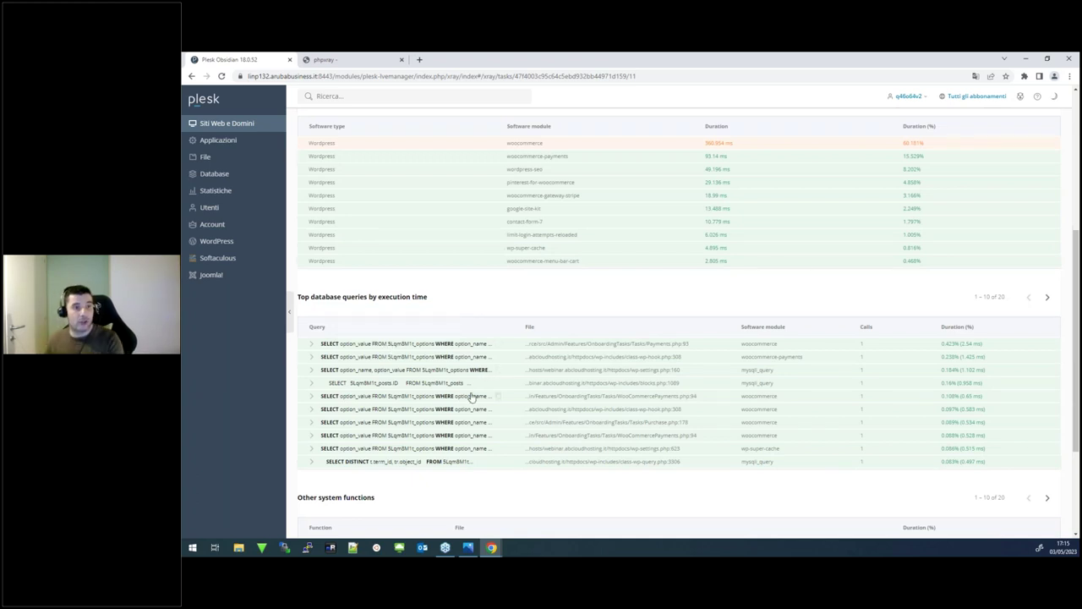
click(312, 345)
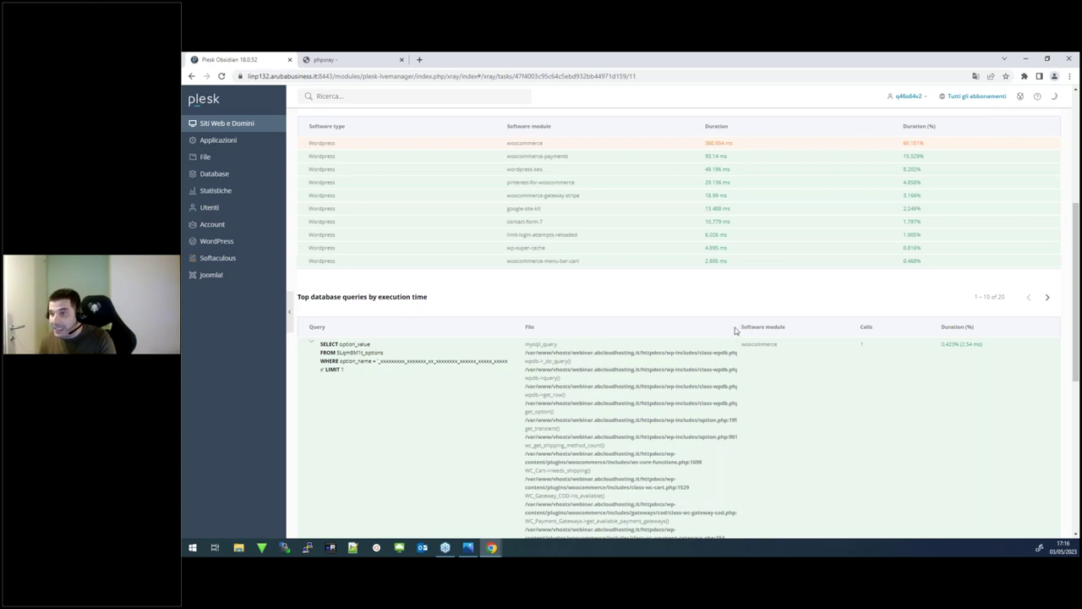
scroll(615, 368, down, 1)
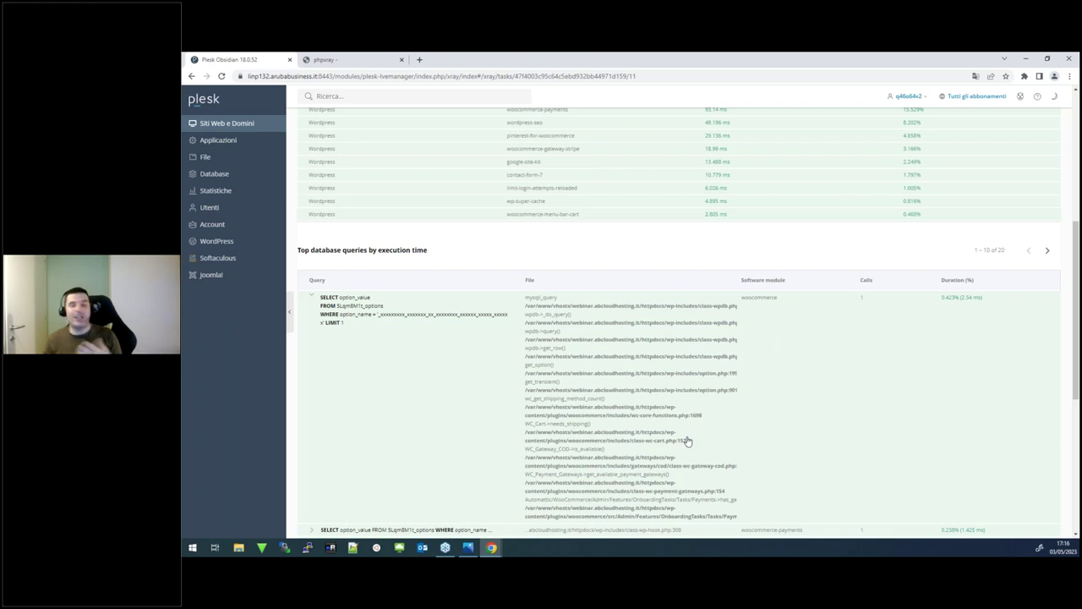
click(312, 298)
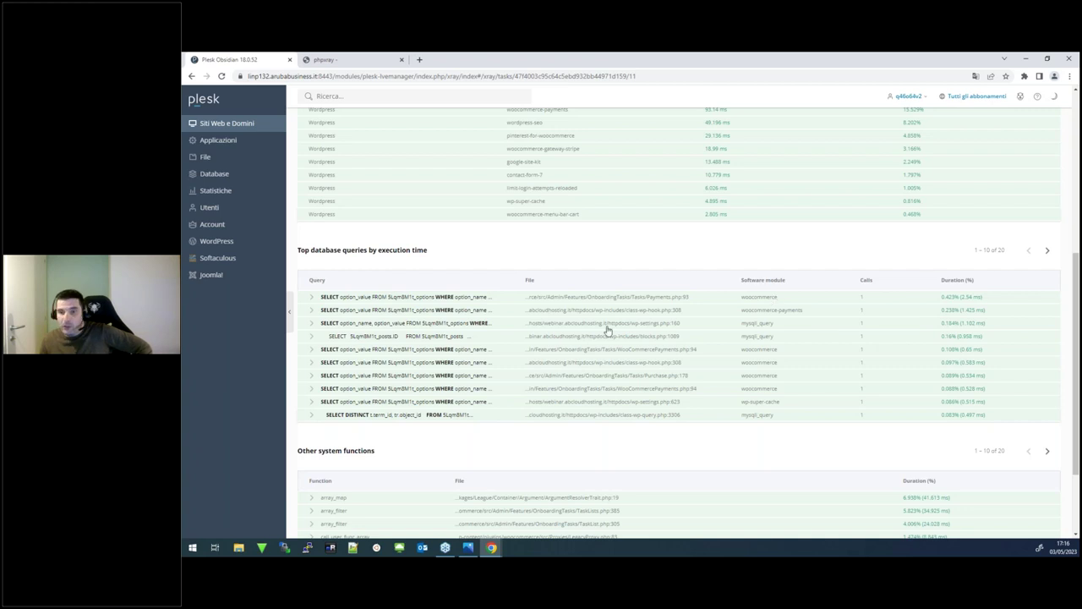
Review request #11's database queries and other system functions, and check the request's overall duration.
scroll(326, 355, down, 2)
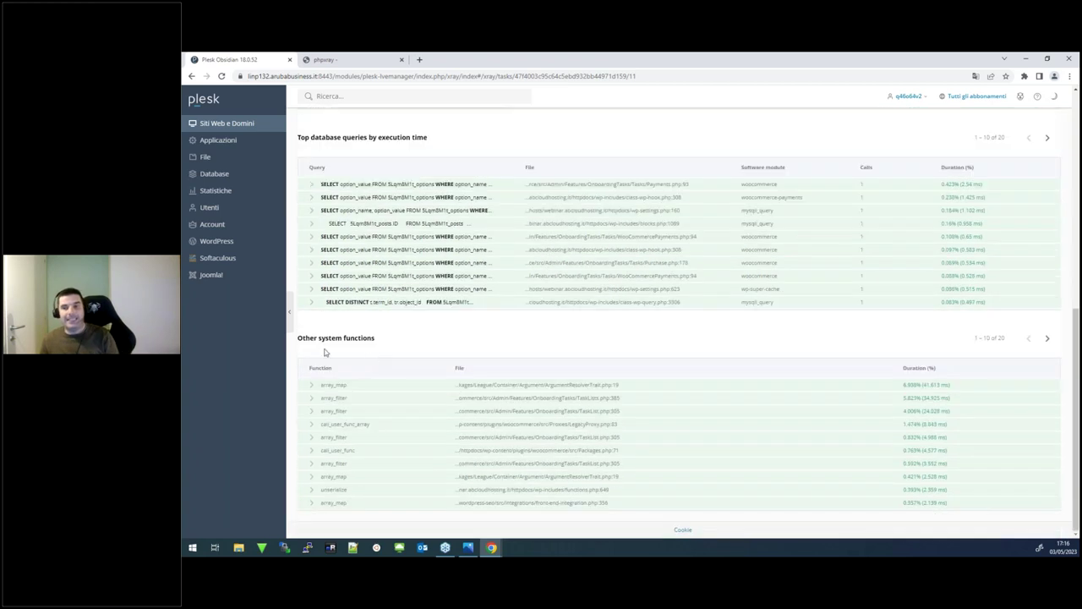
drag(300, 338, 374, 338)
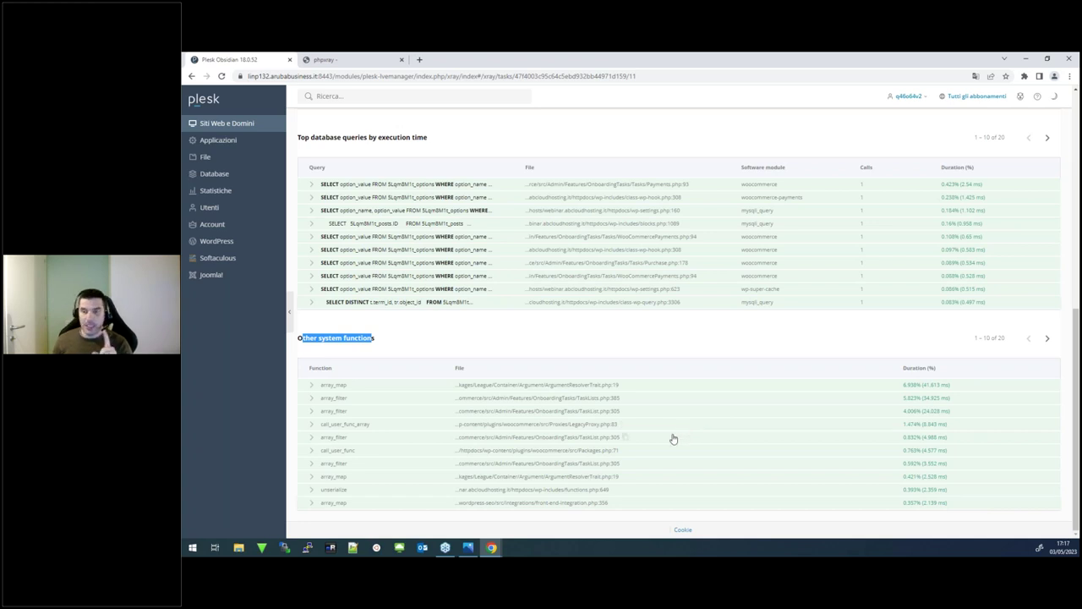
scroll(673, 438, up, 10)
scroll(598, 237, up, 1)
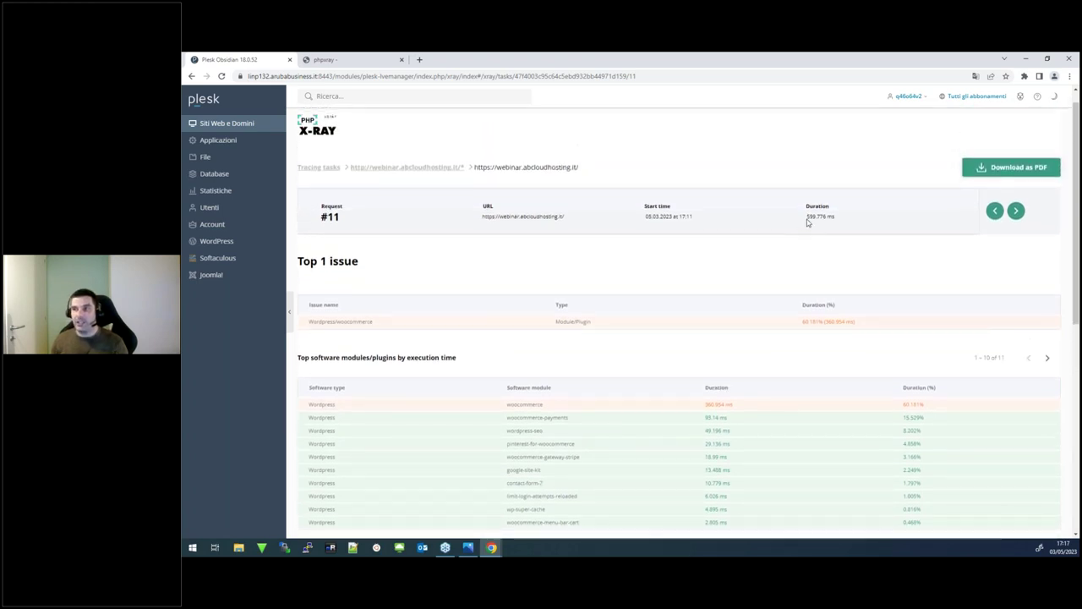
Return to the recorded sessions and open slow request #1 to examine its top issues and total duration.
click(416, 169)
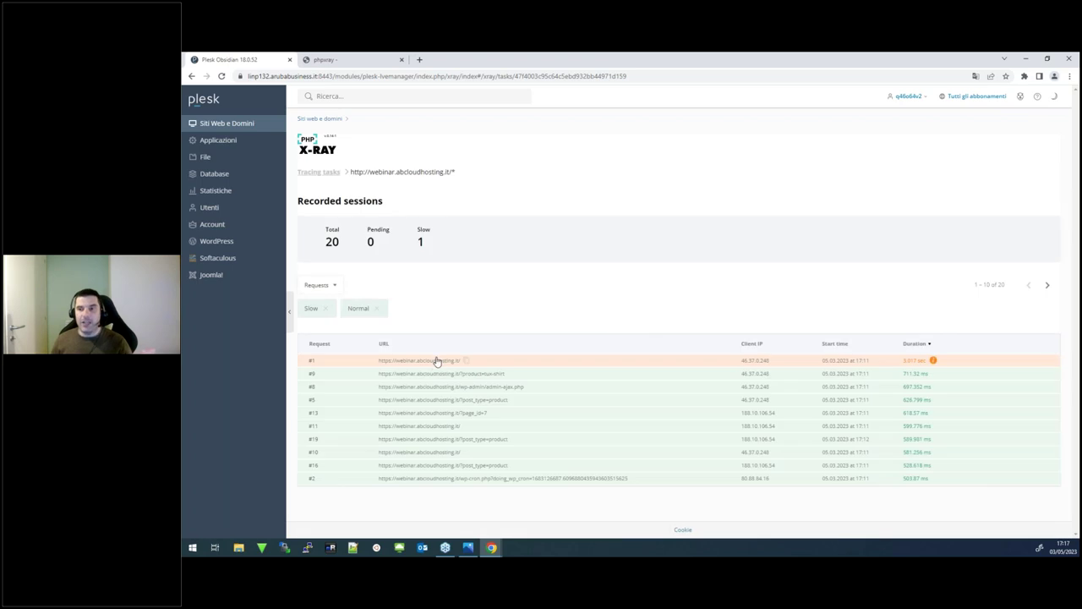
click(438, 361)
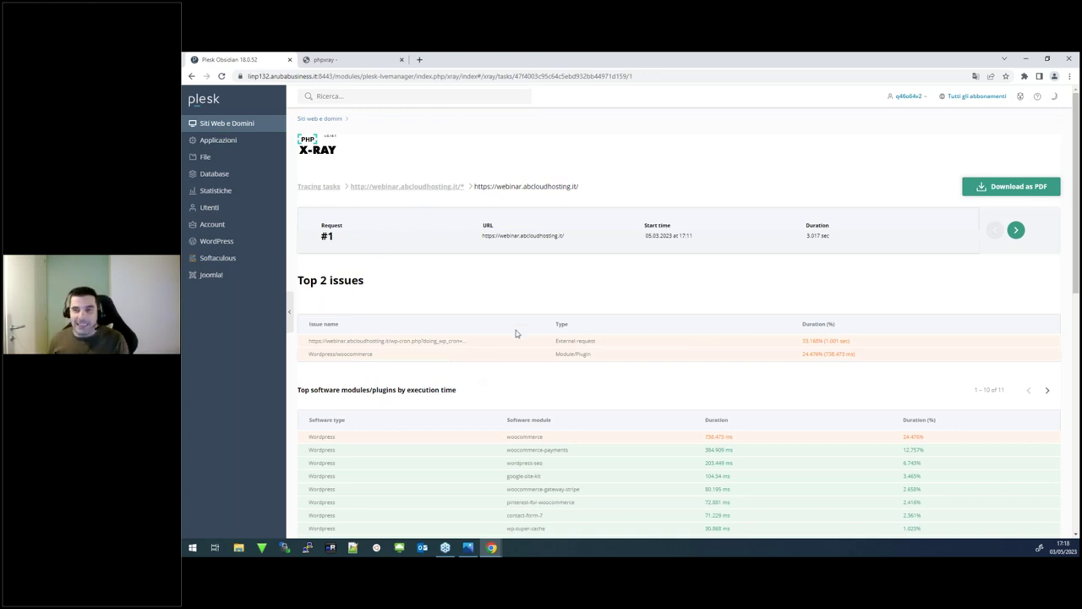
drag(806, 235, 829, 236)
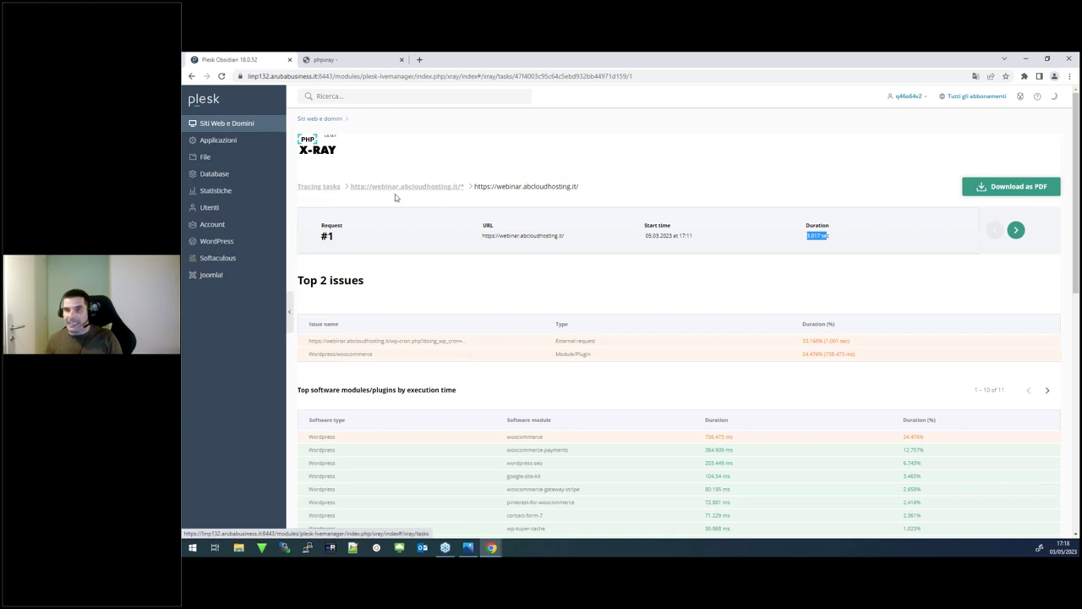
Go back to the tracing tasks and open the recorded sessions of the task created May 03 at 10:45.
click(351, 191)
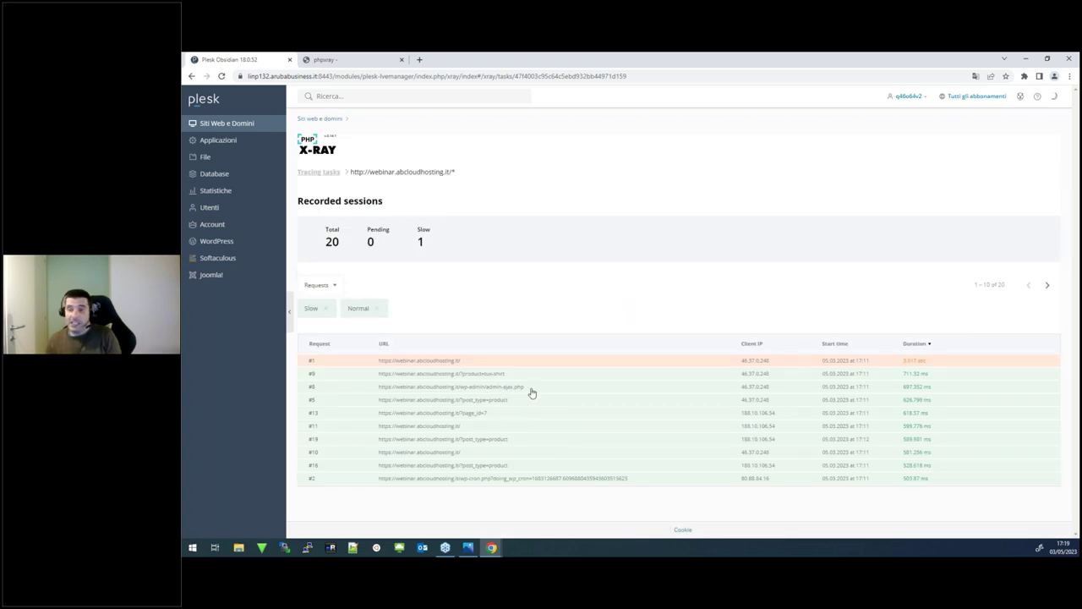
click(318, 172)
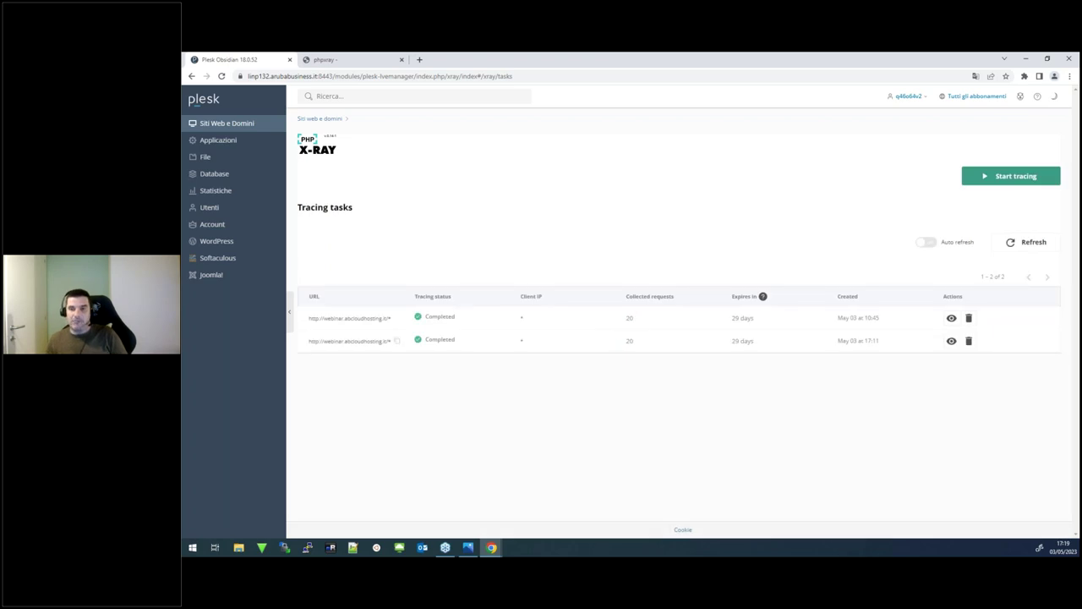
click(951, 318)
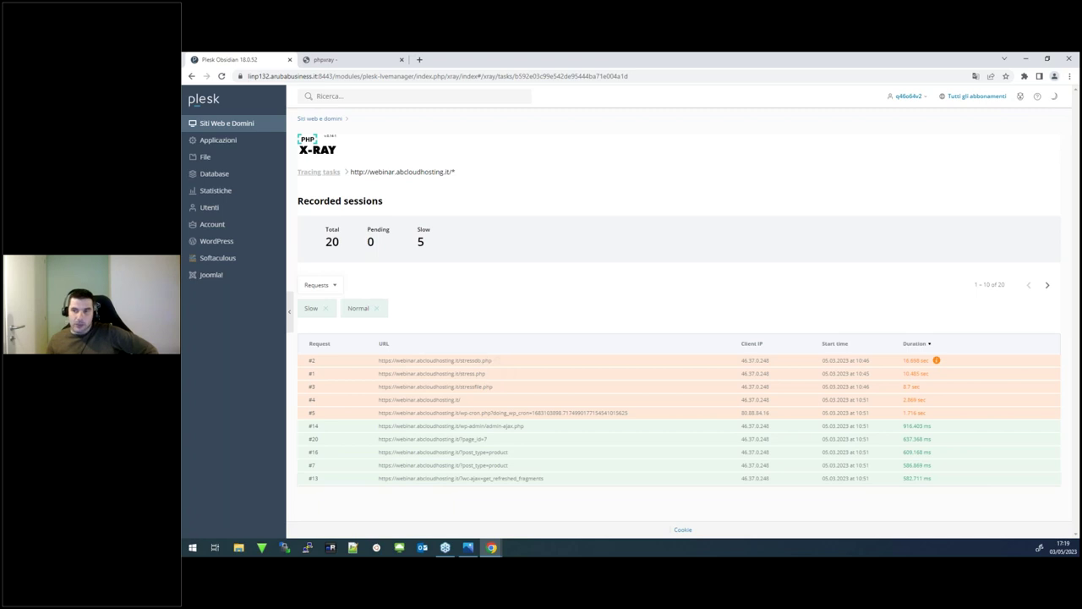
Open the stressdb.php request, examine its top issue and expand the SELECT SLEEP(10) query's file details.
click(468, 363)
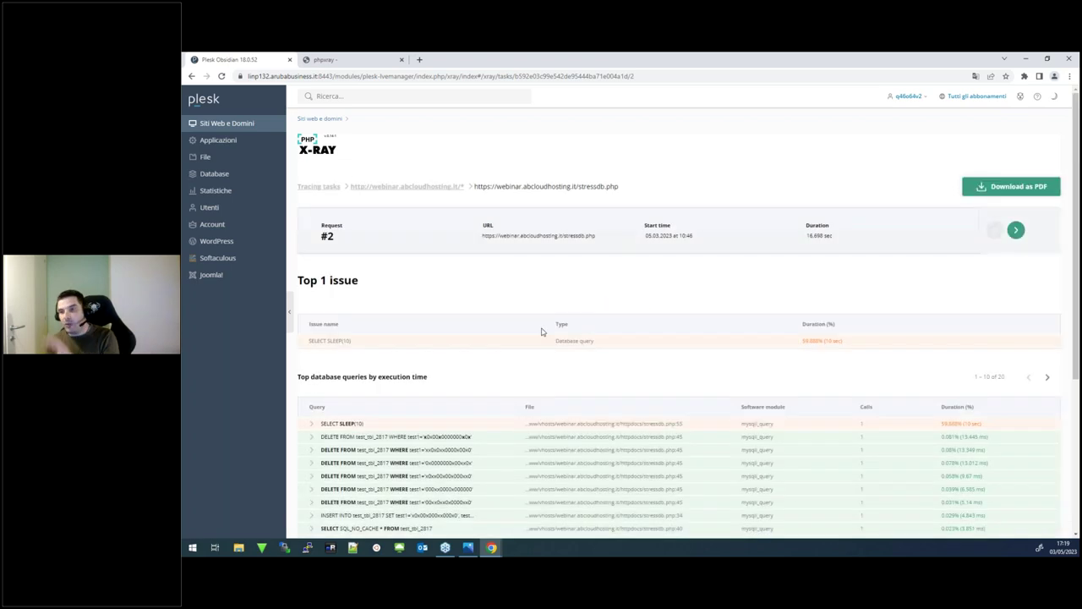
scroll(368, 265, down, 1)
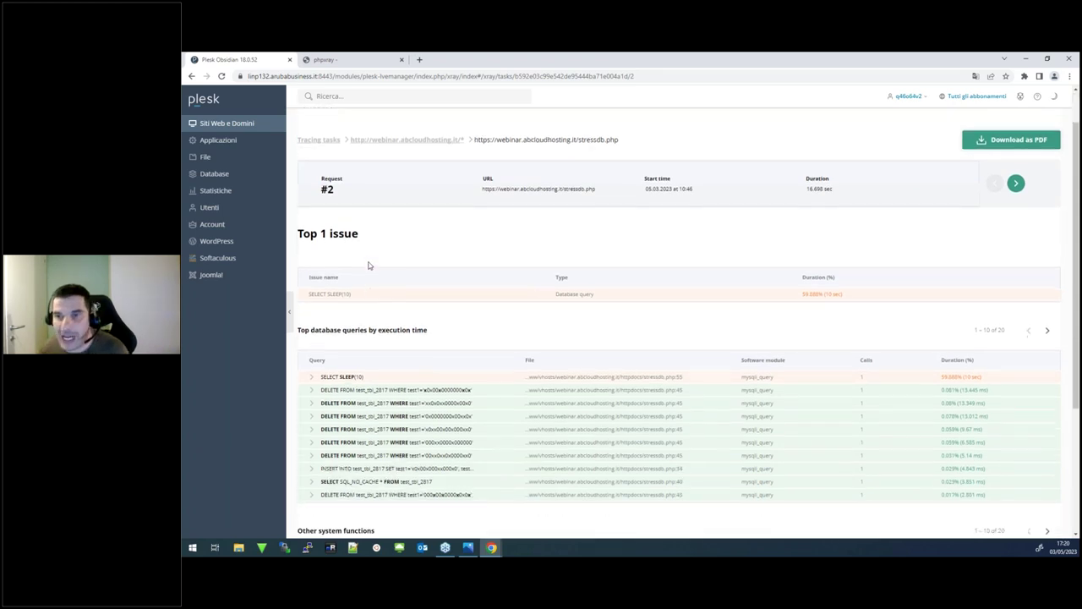
mouse_move(310, 297)
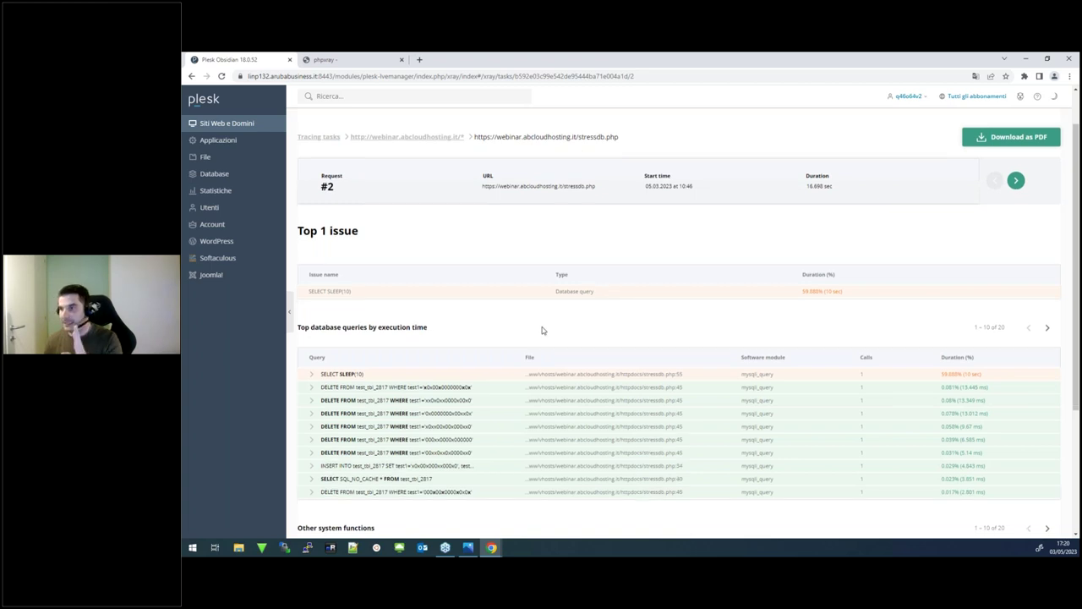
scroll(542, 330, down, 1)
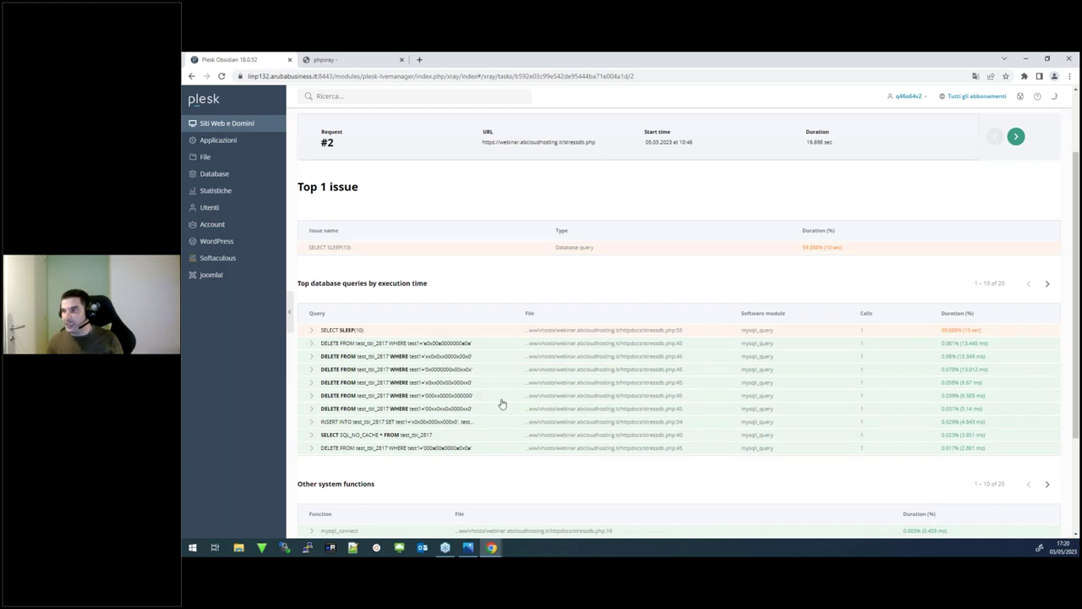
click(313, 334)
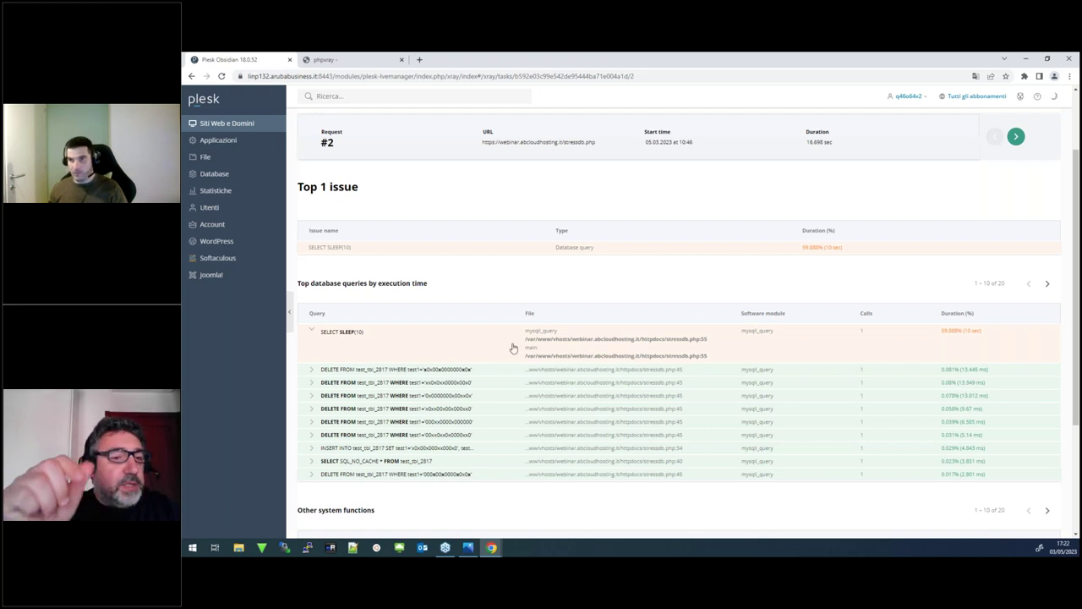
Return to the recorded sessions, open the stressfile.php request and expand the first unlink and fopen function entries.
scroll(486, 337, up, 2)
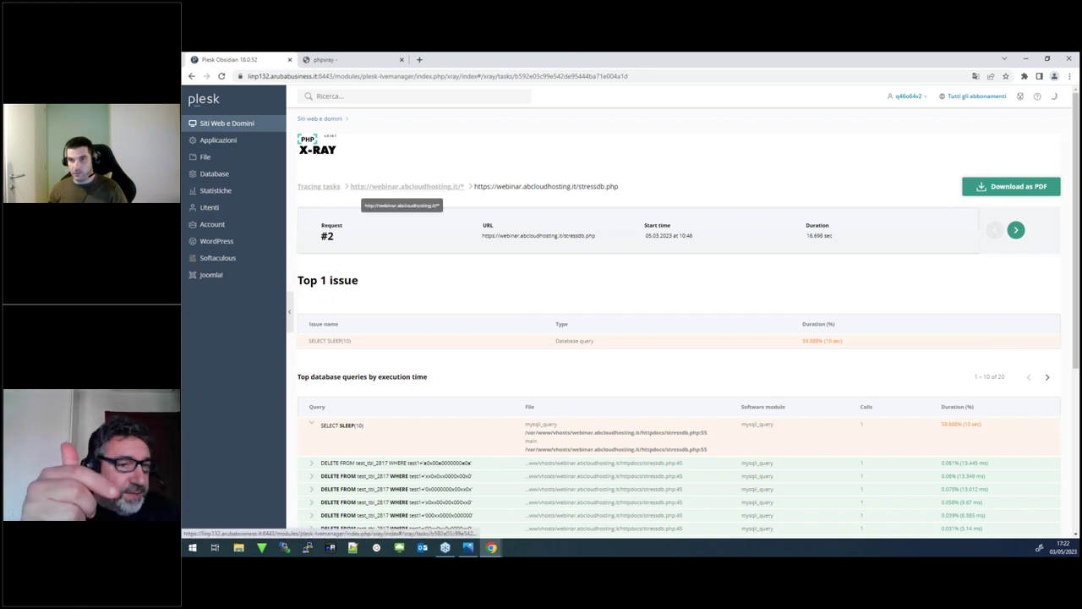
click(393, 187)
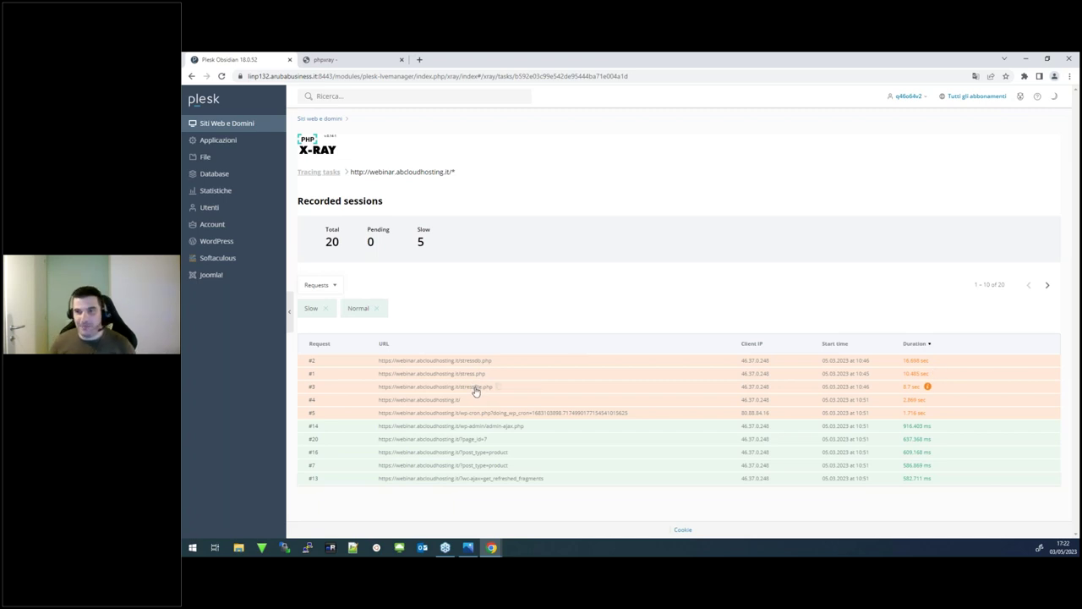
click(476, 387)
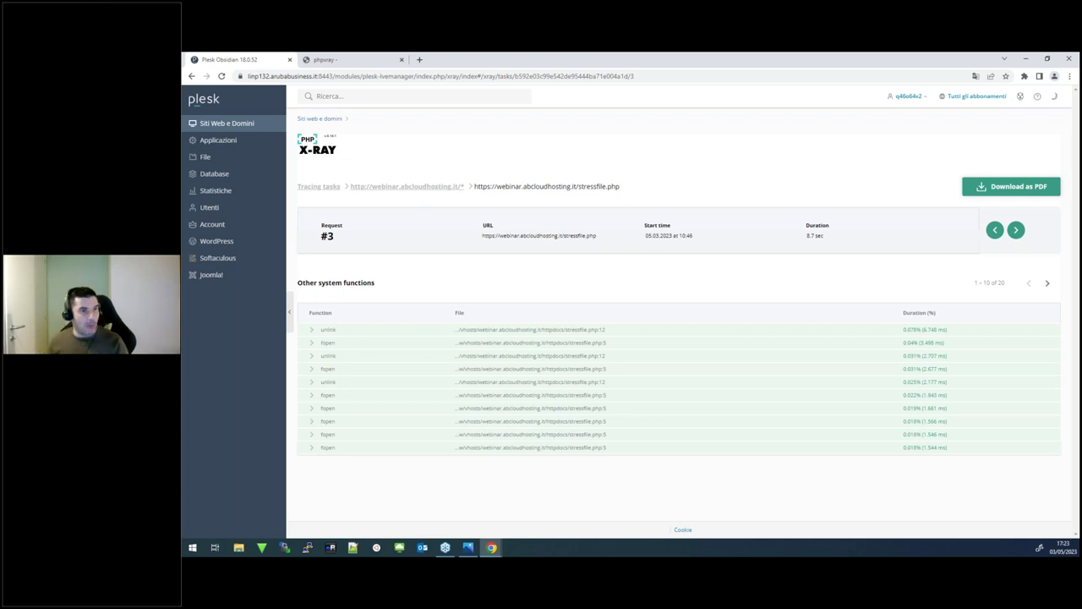
click(312, 347)
click(312, 347)
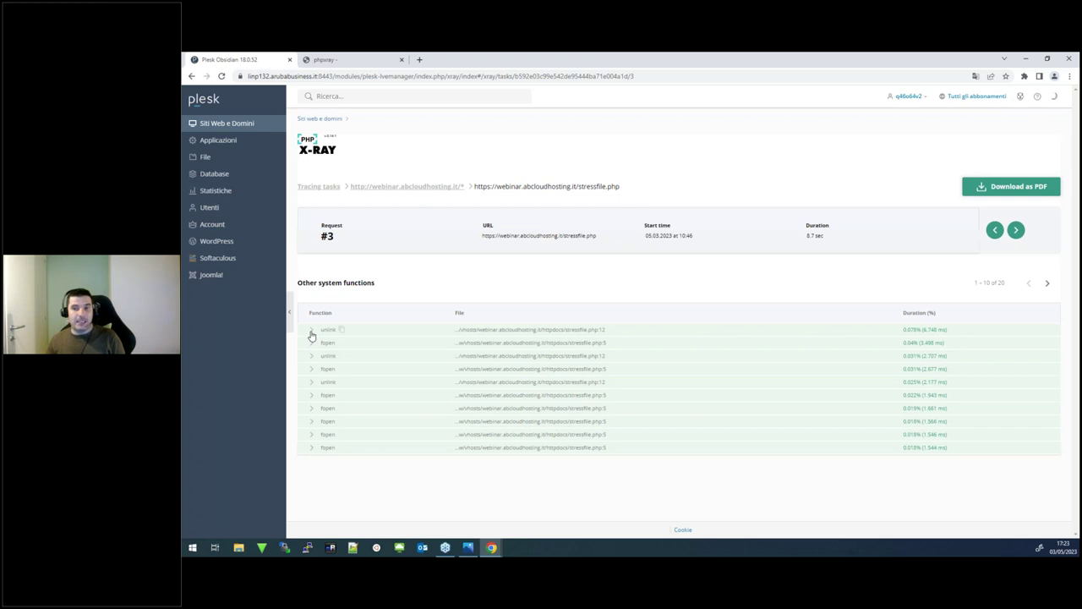
click(312, 331)
click(312, 354)
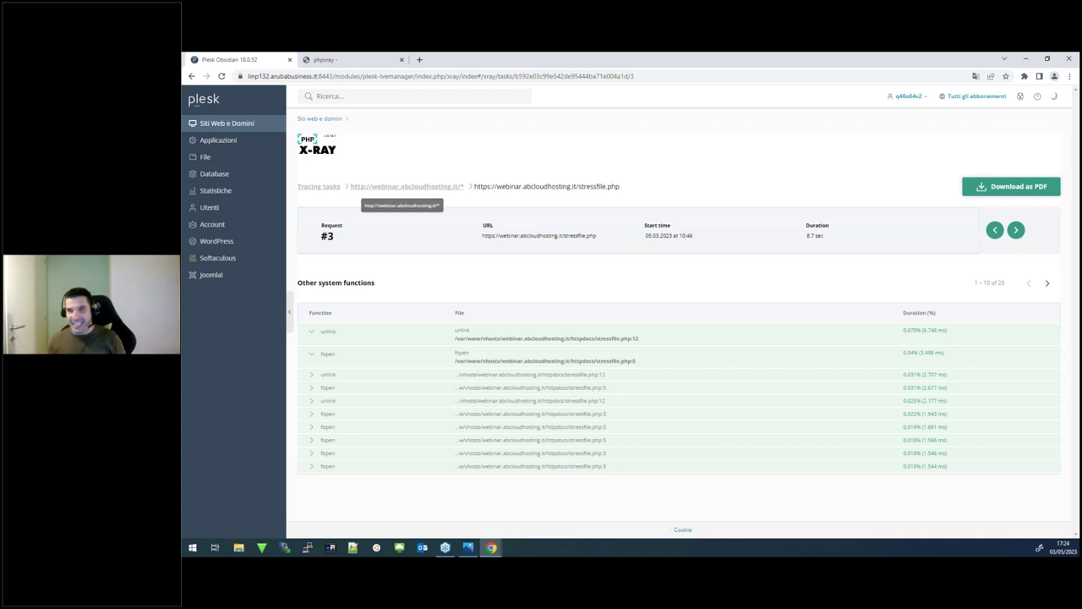
Return to the recorded sessions, open the stress.php request, highlight its issue type and expand the external request to sleep.php.
click(406, 187)
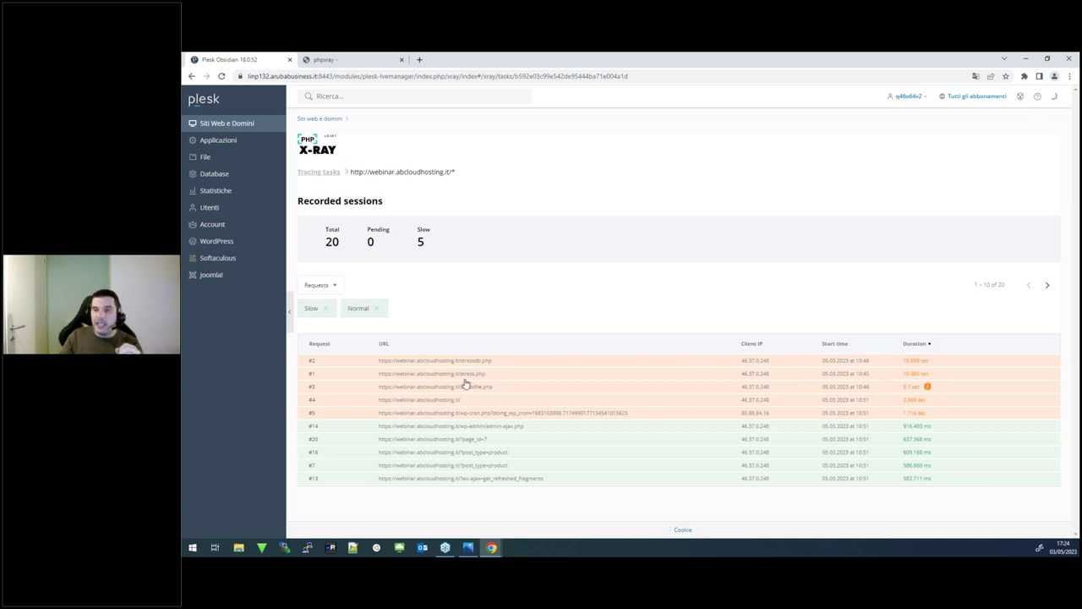
click(464, 381)
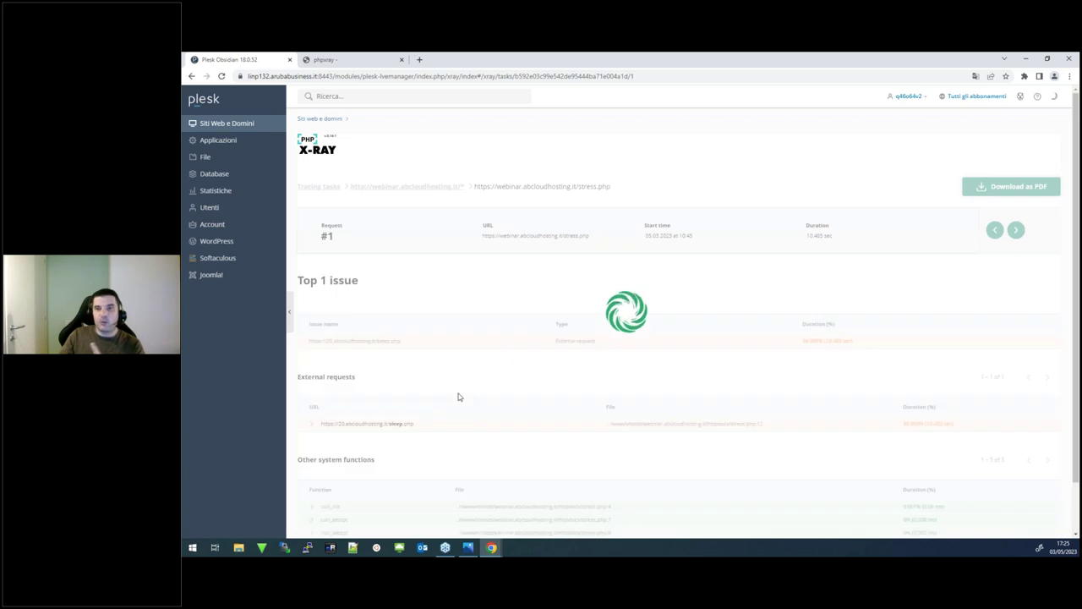
drag(595, 343, 555, 350)
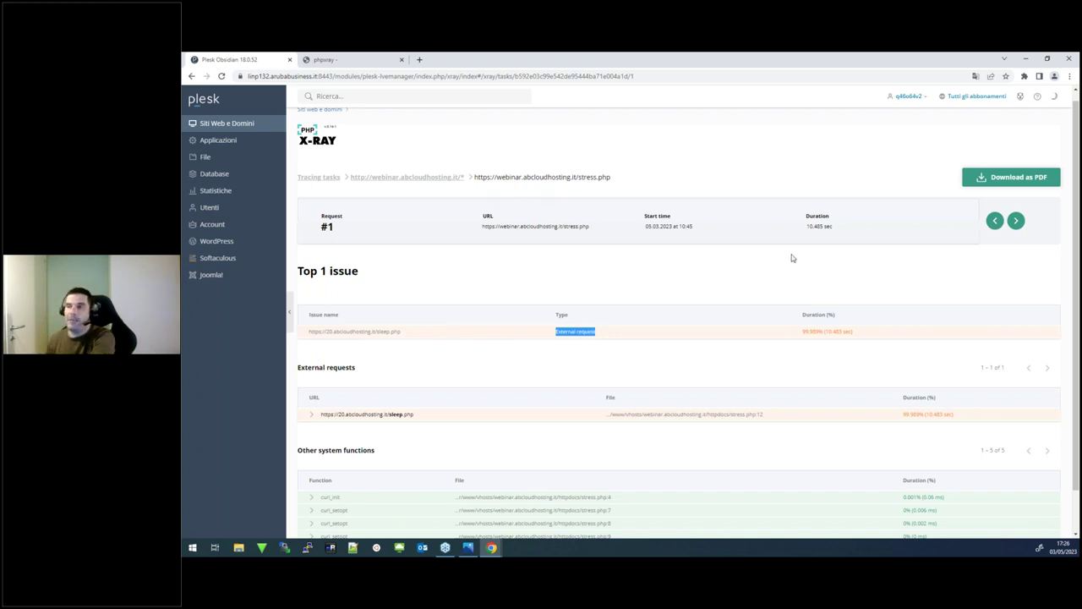
scroll(737, 347, down, 1)
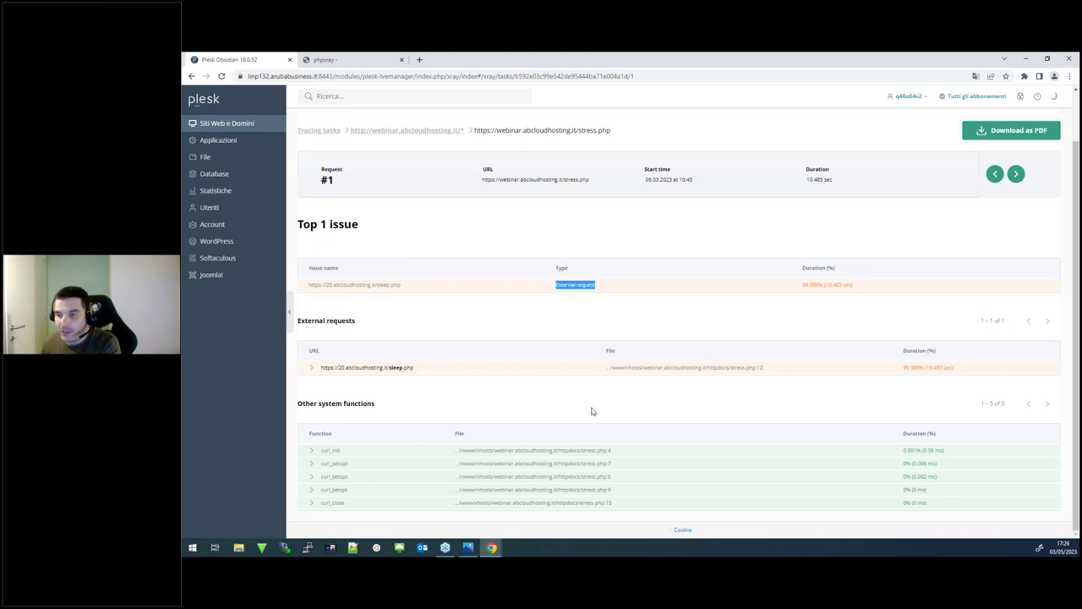
click(314, 370)
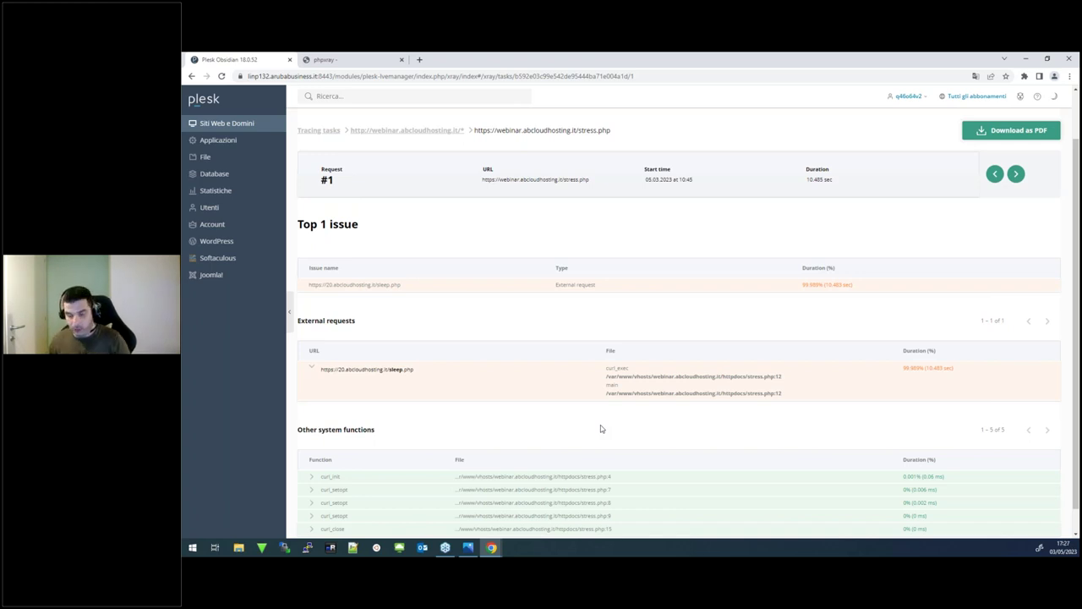
Download the stress.php request's analysis as a PDF, then open the report and review both pages.
scroll(601, 429, up, 1)
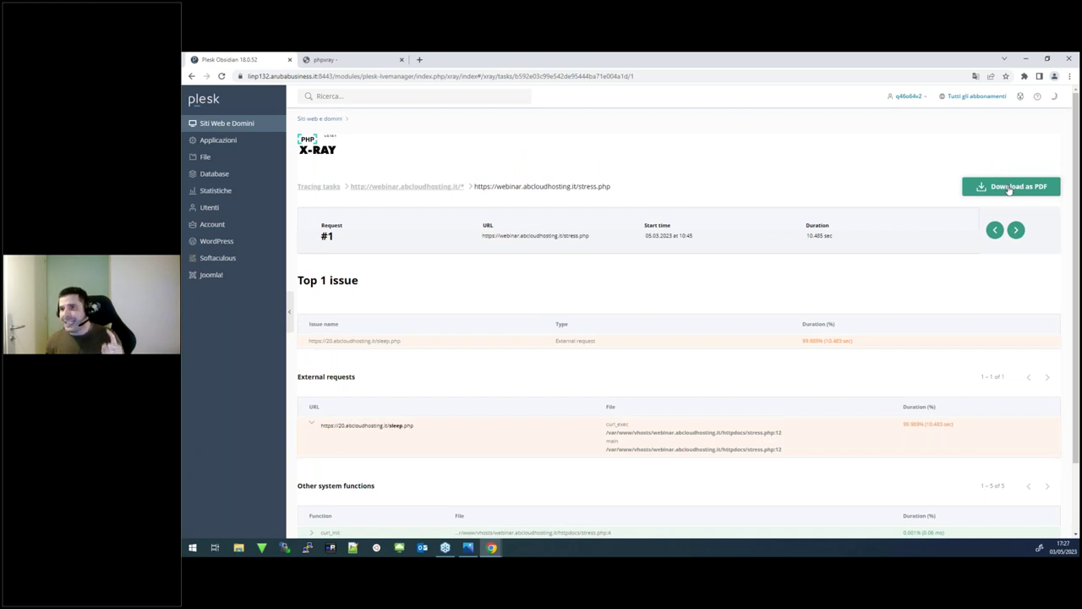
click(1008, 187)
click(251, 528)
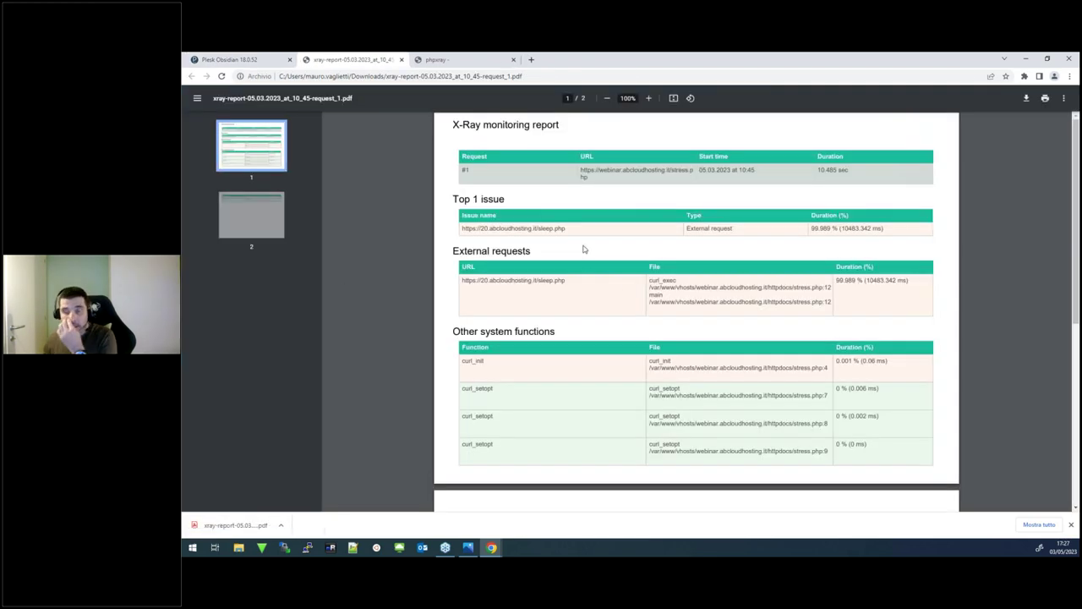
scroll(583, 250, down, 4)
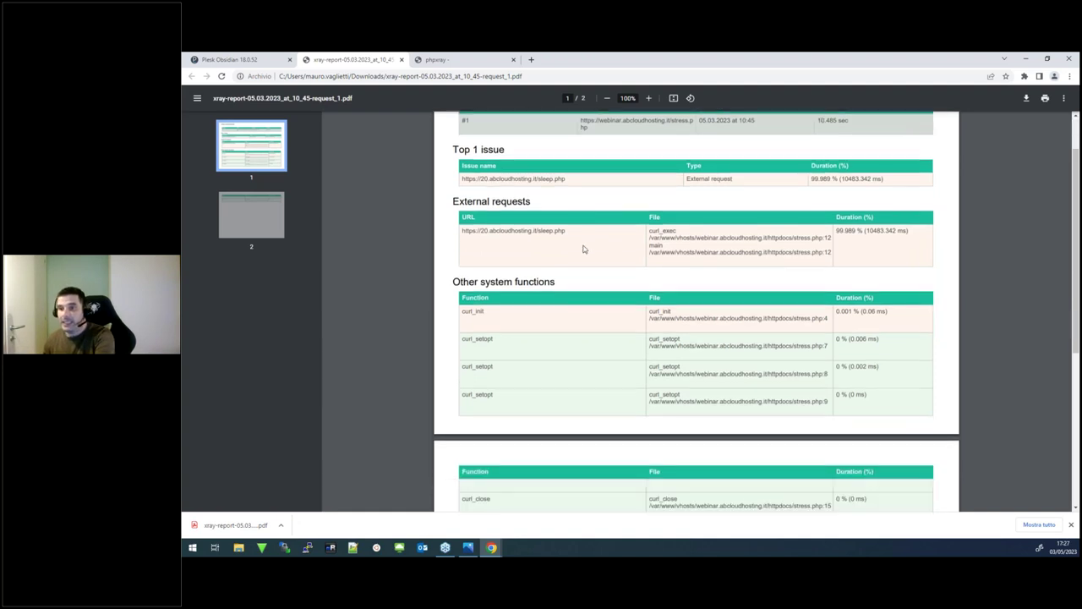
scroll(575, 250, up, 4)
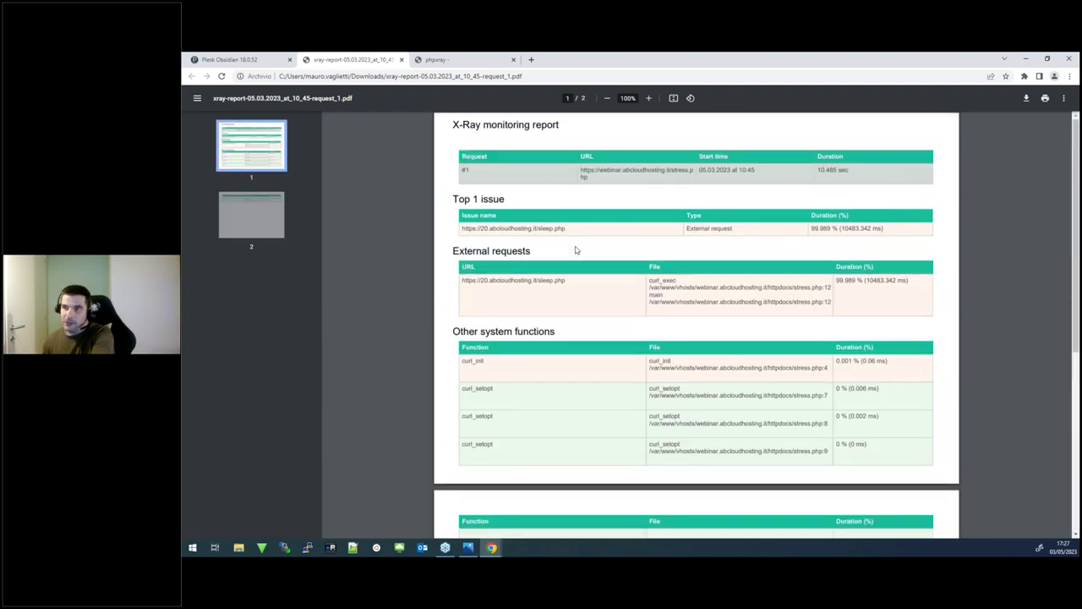
scroll(575, 246, down, 4)
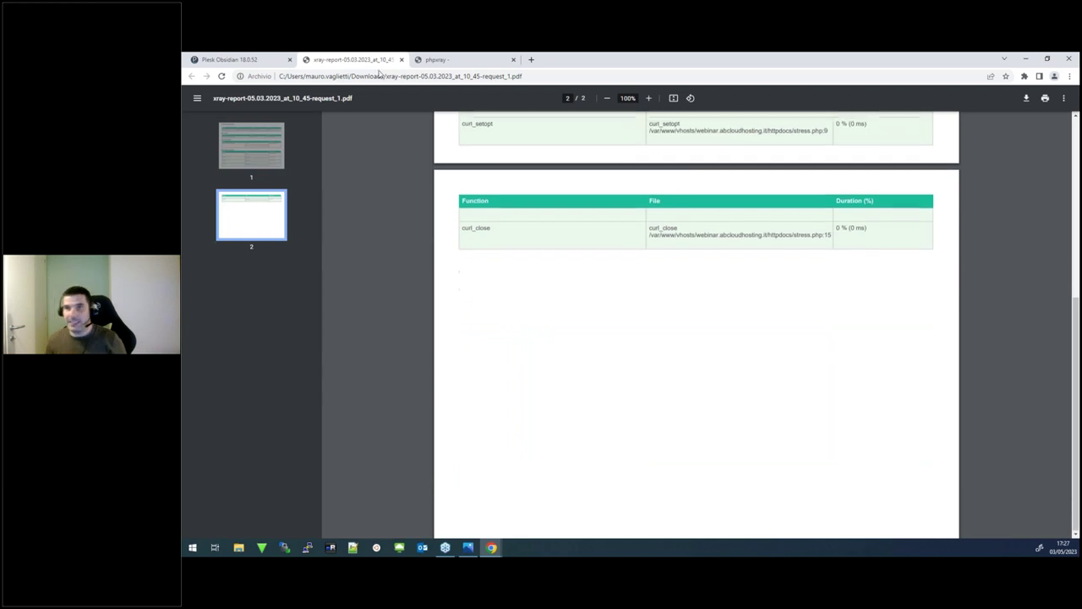
scroll(485, 228, up, 2)
Switch back to Plesk, leave the session for Siti Web e Domini, show its side tools and reopen X-Ray's tracing tasks.
key(ctrl+shift+Tab)
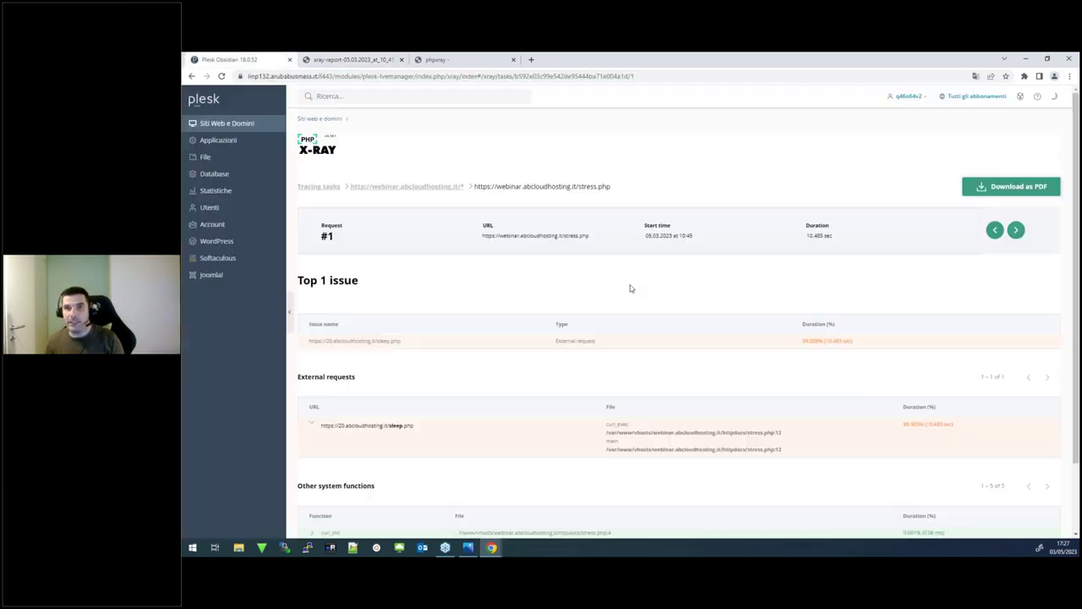
click(454, 186)
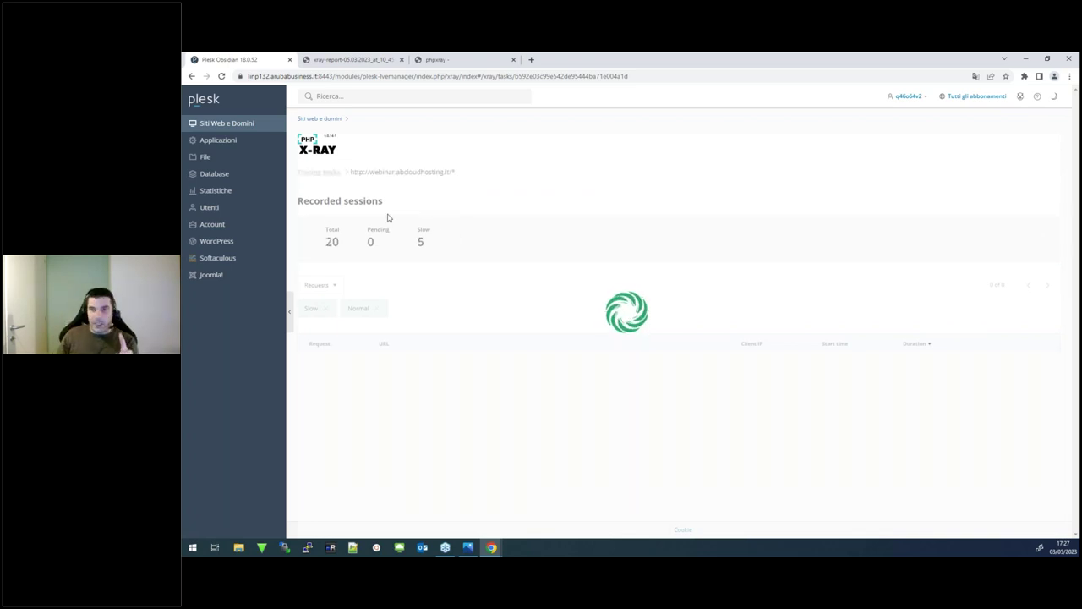
click(247, 127)
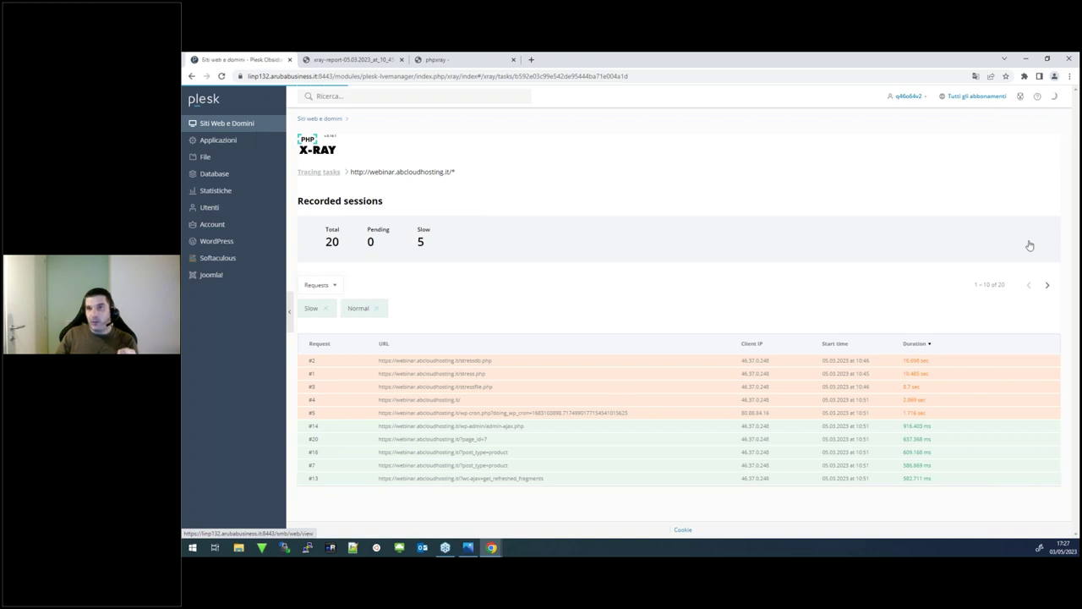
click(1054, 128)
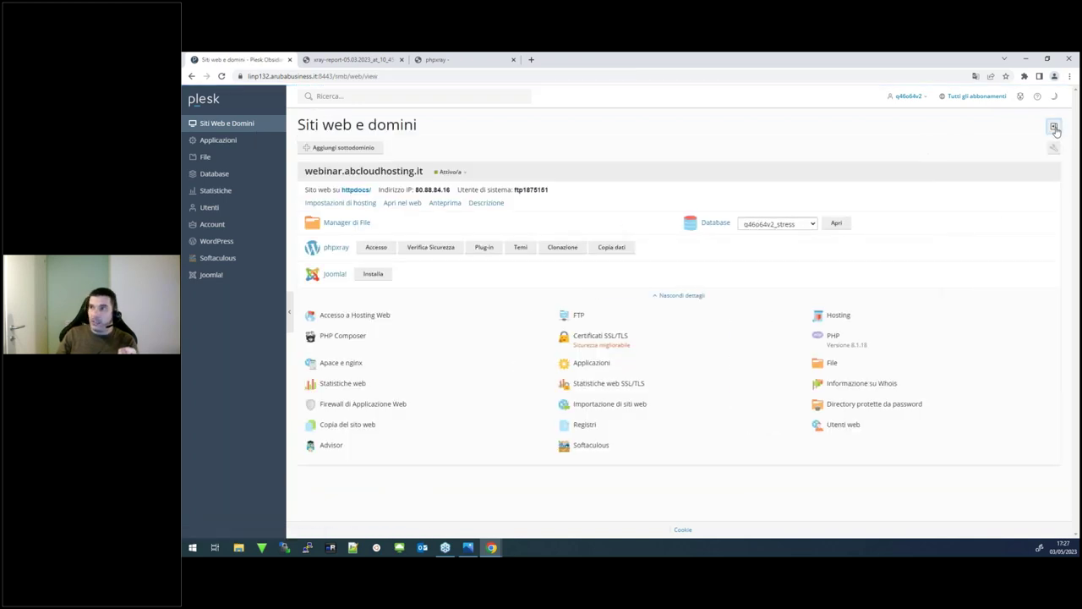
click(1055, 128)
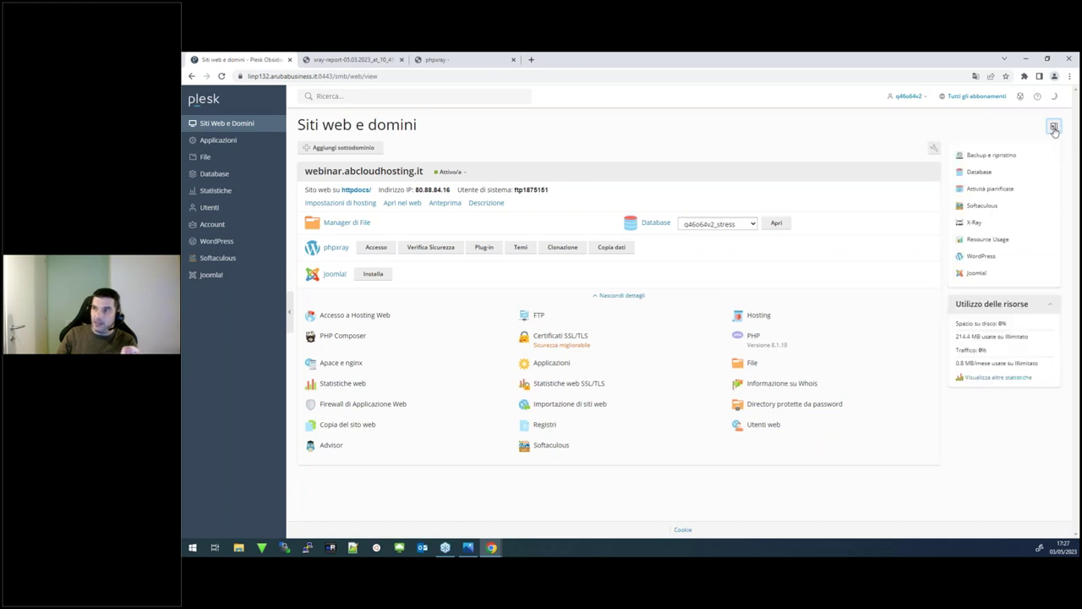
click(973, 224)
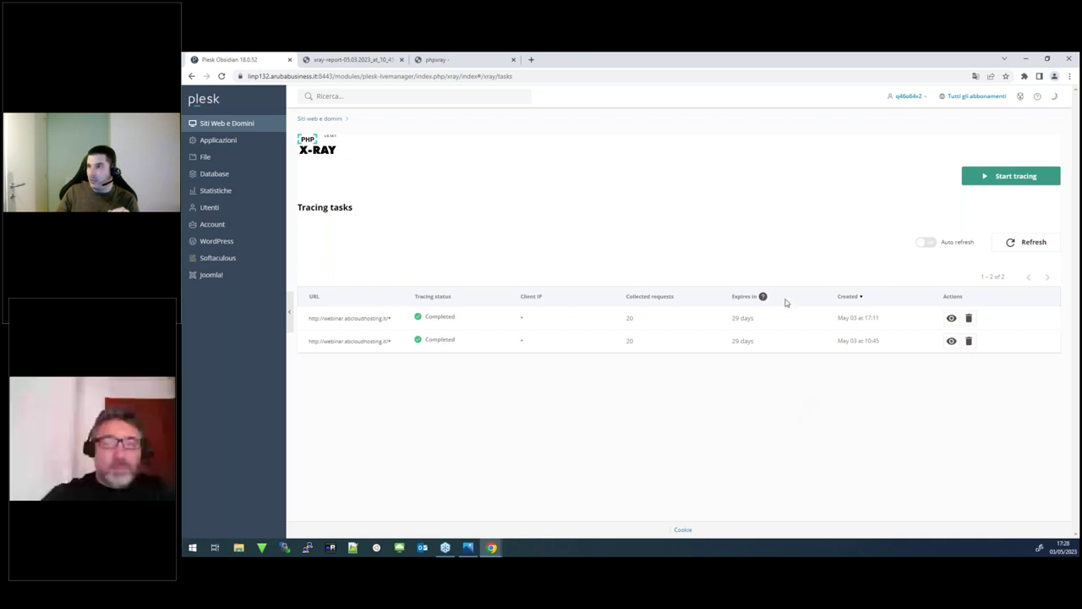
Open the WP Toolkit for webinar.abcloudhosting.it and enable Sostituire wp-cron.php on the phpxray installation.
click(261, 123)
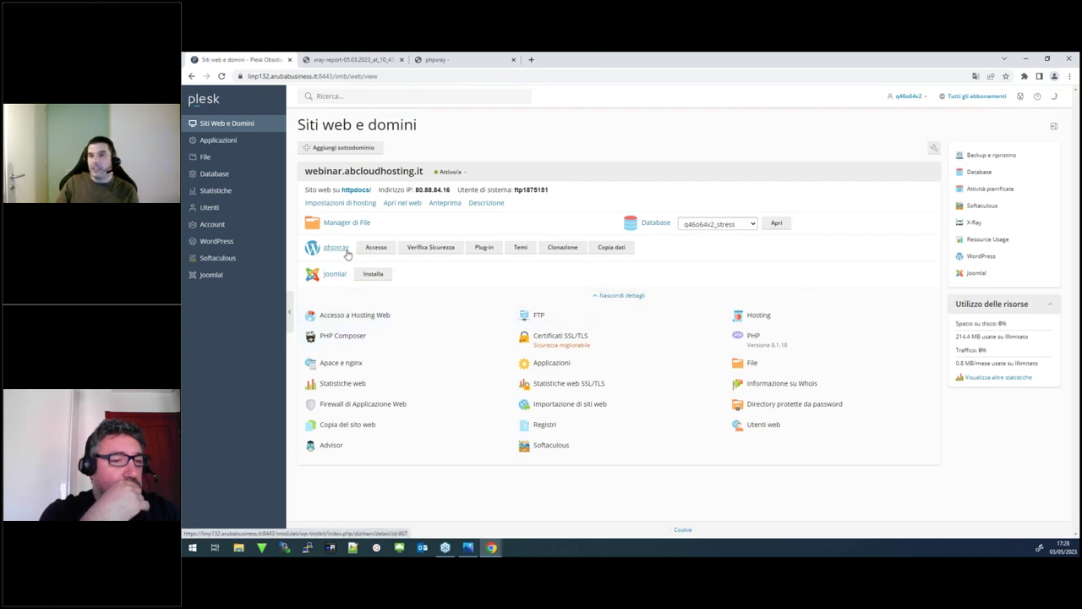
click(978, 262)
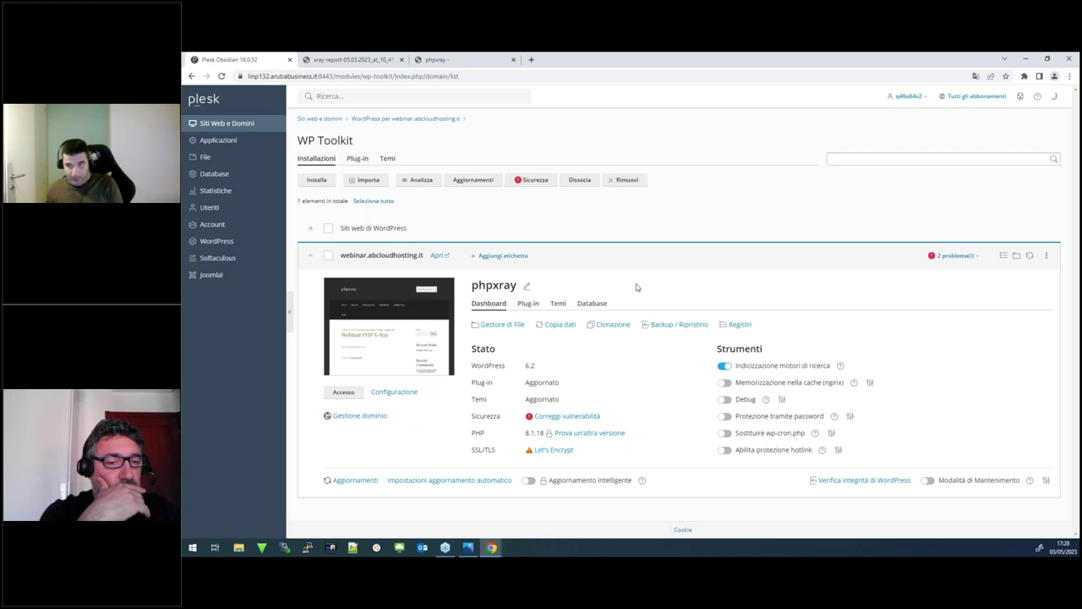
click(725, 434)
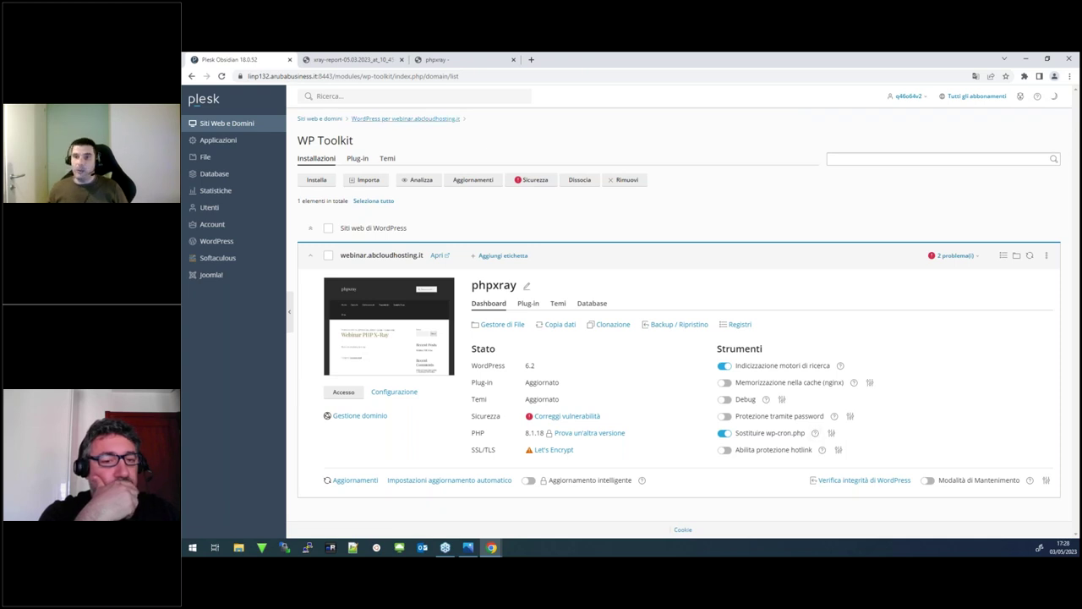
Return to Siti Web e Domini and open Attività pianificate to check the scheduled wp-cron.php task.
click(372, 120)
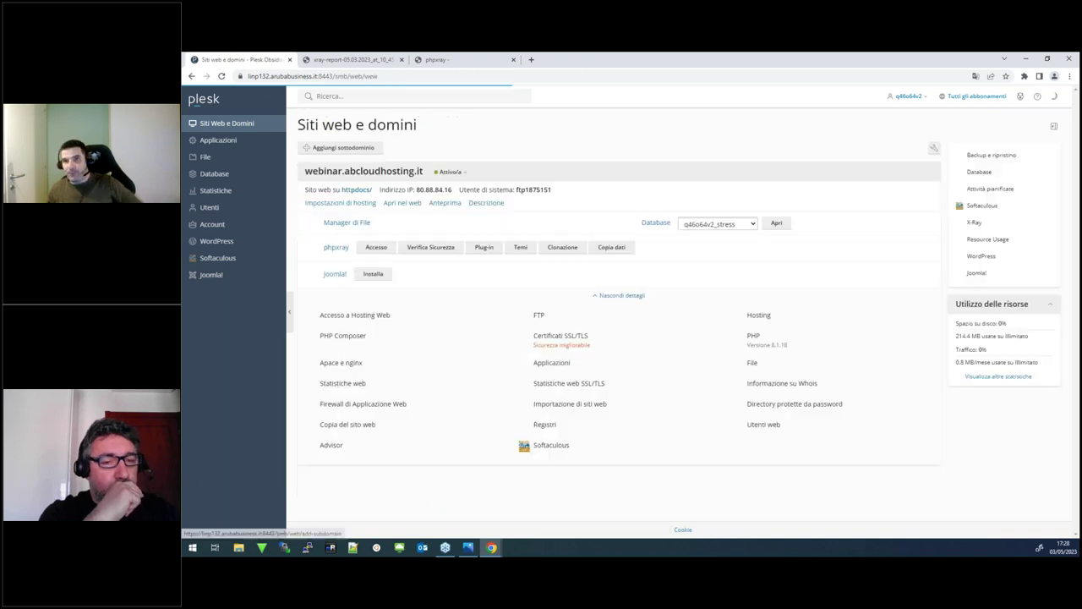
click(995, 193)
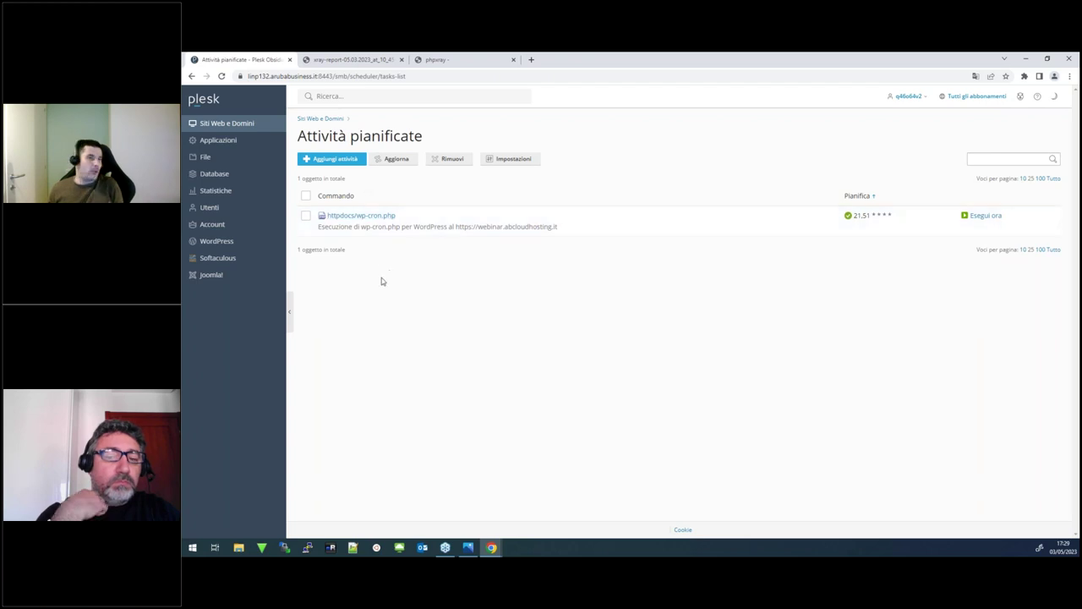
Go back to Siti Web e Domini and reopen X-Ray's tracing tasks.
click(225, 126)
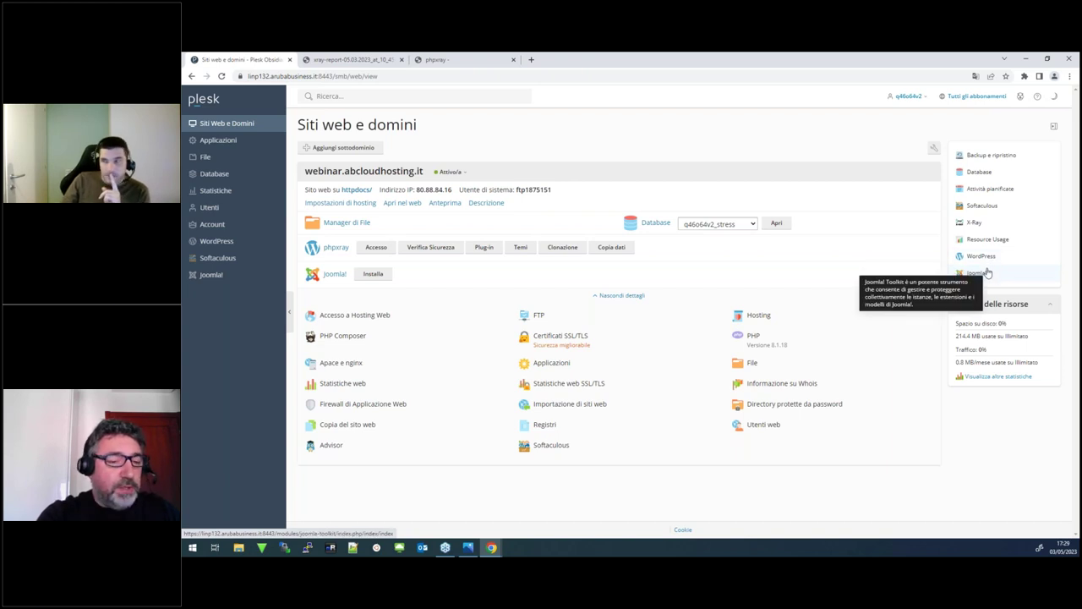
click(974, 222)
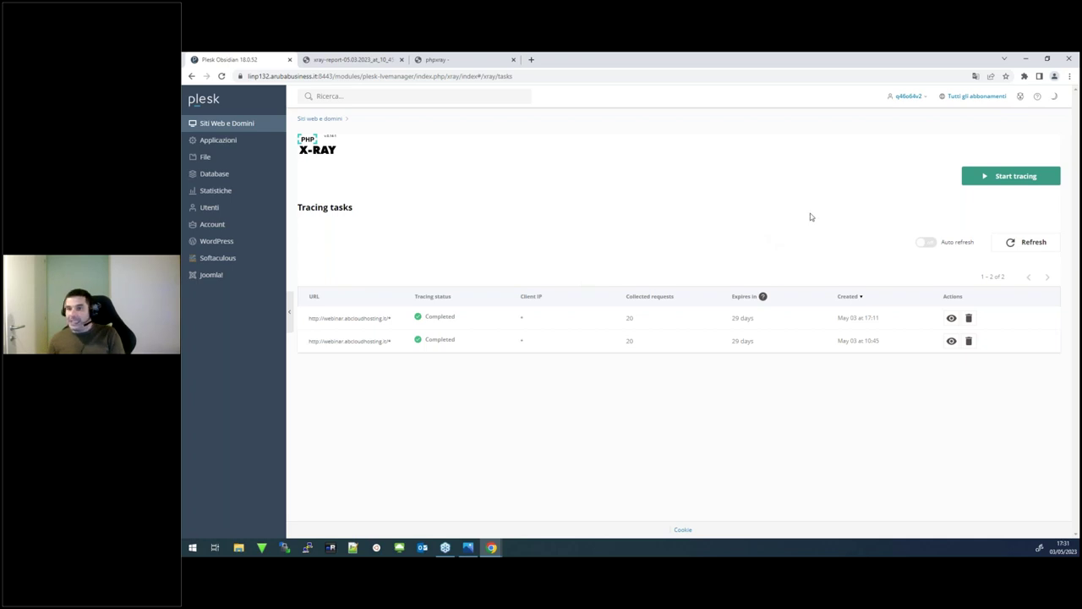
click(266, 124)
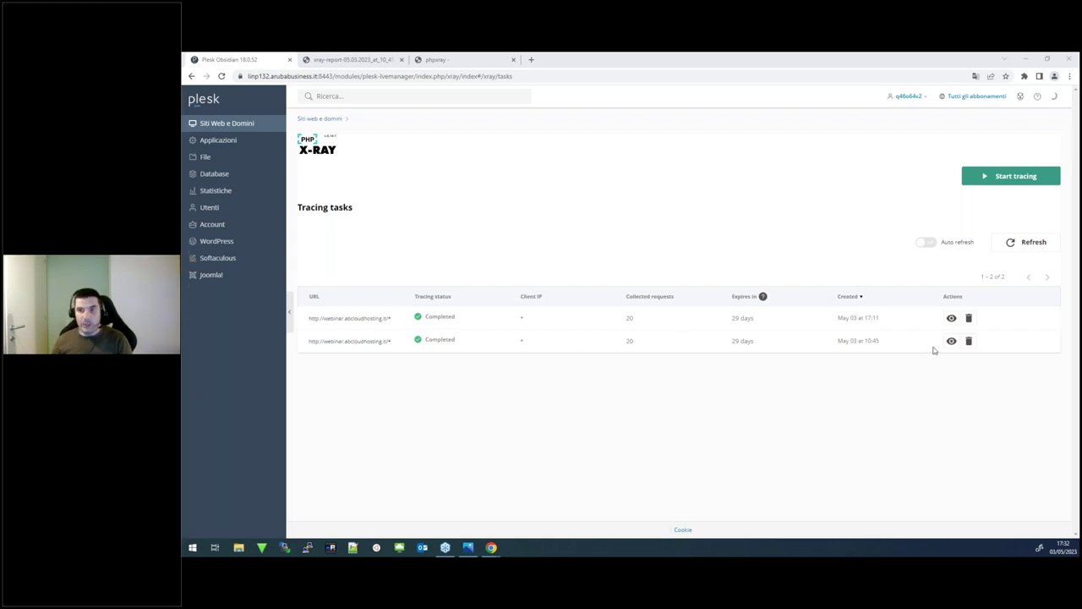
Open the tracing task created at 17:11, remove the Slow filter and open the homepage request #1.
click(951, 318)
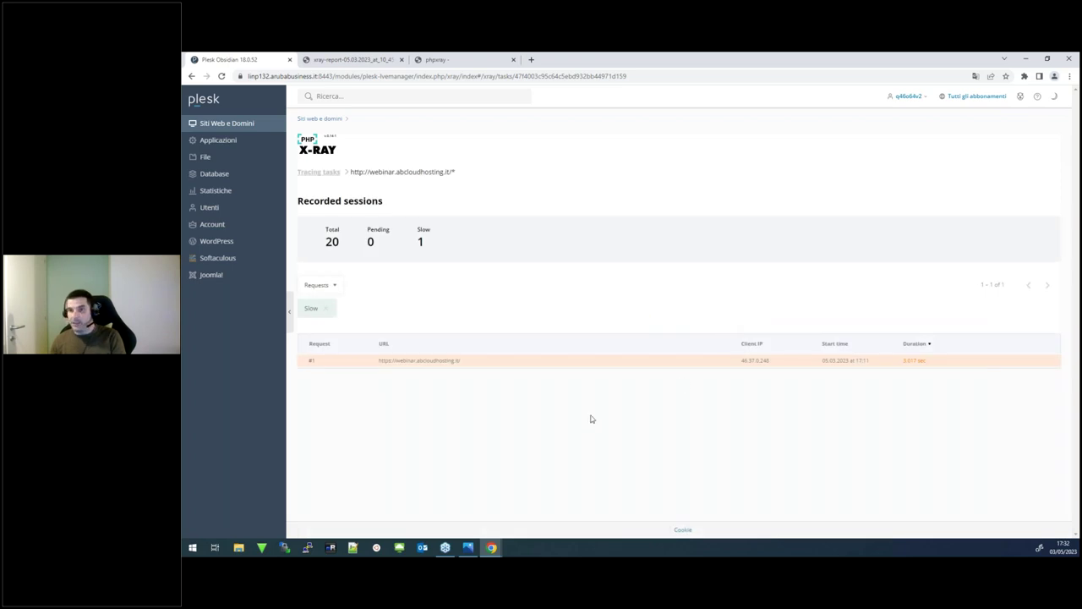
click(326, 308)
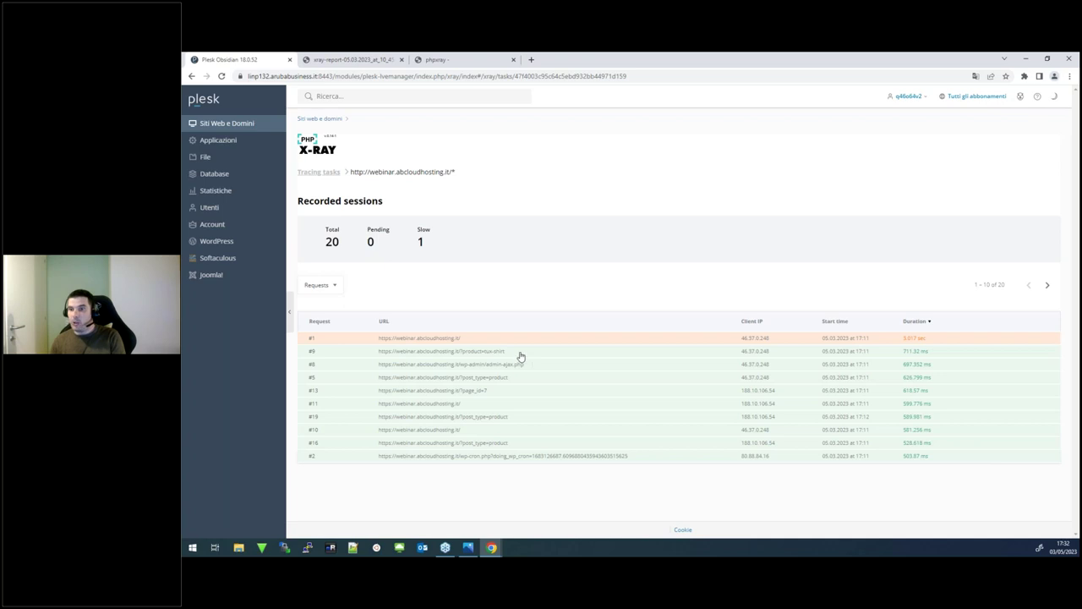
click(444, 340)
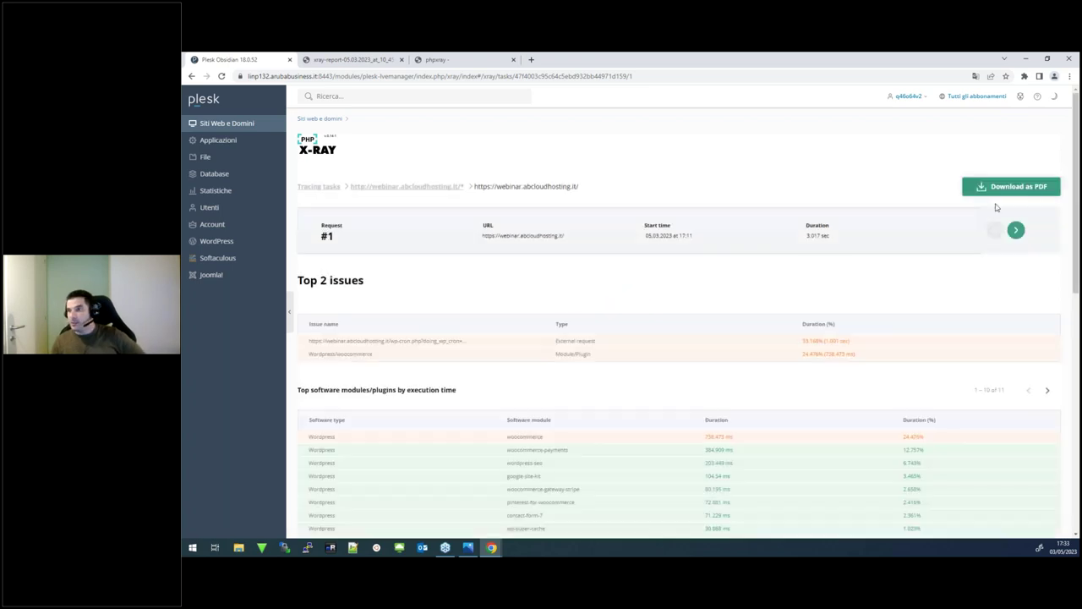
Download request #1's analysis as a PDF and open the downloaded report.
click(999, 189)
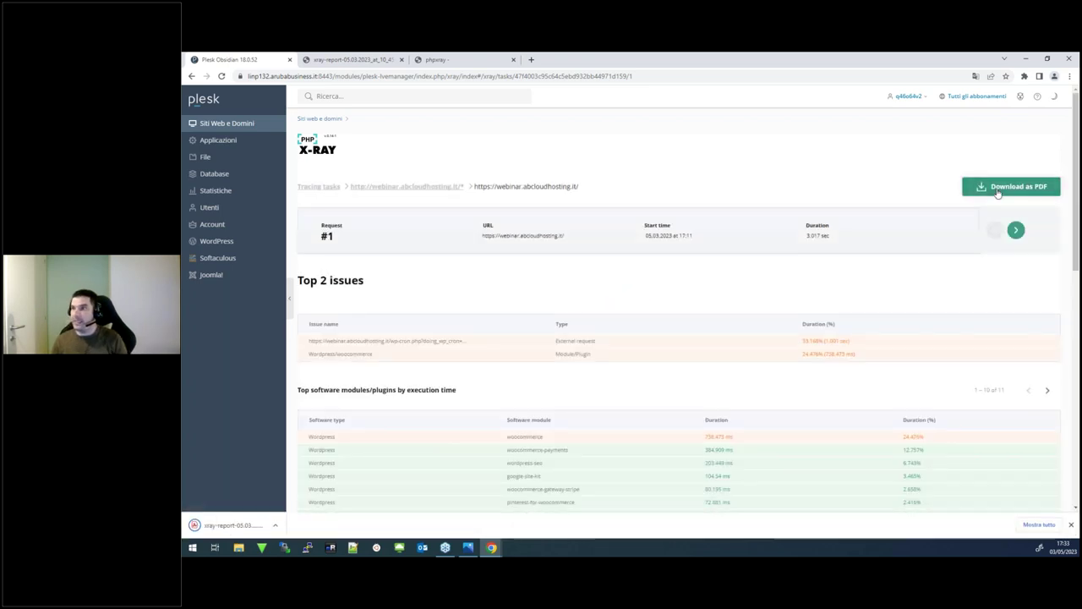
click(238, 525)
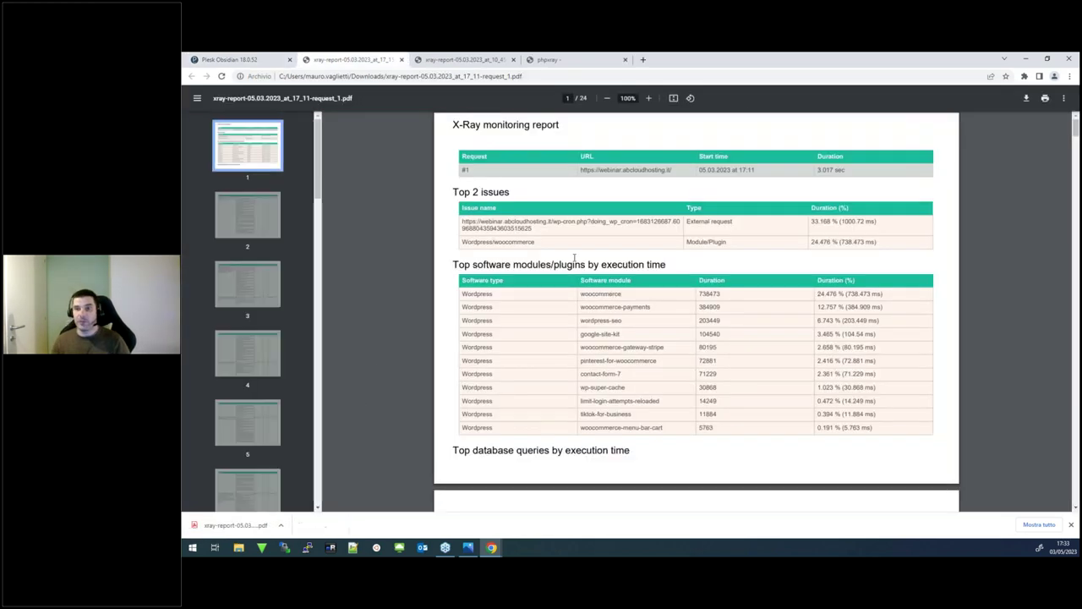
Review the PDF report's database query and function tables through to the last page, then return to its first page.
scroll(574, 257, down, 10)
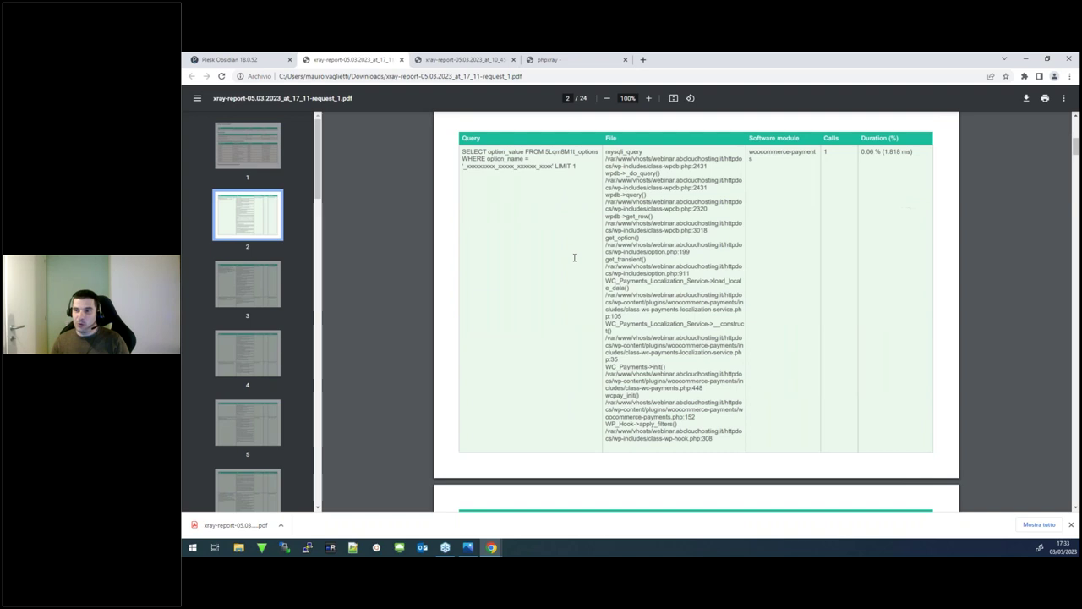
scroll(575, 257, down, 10)
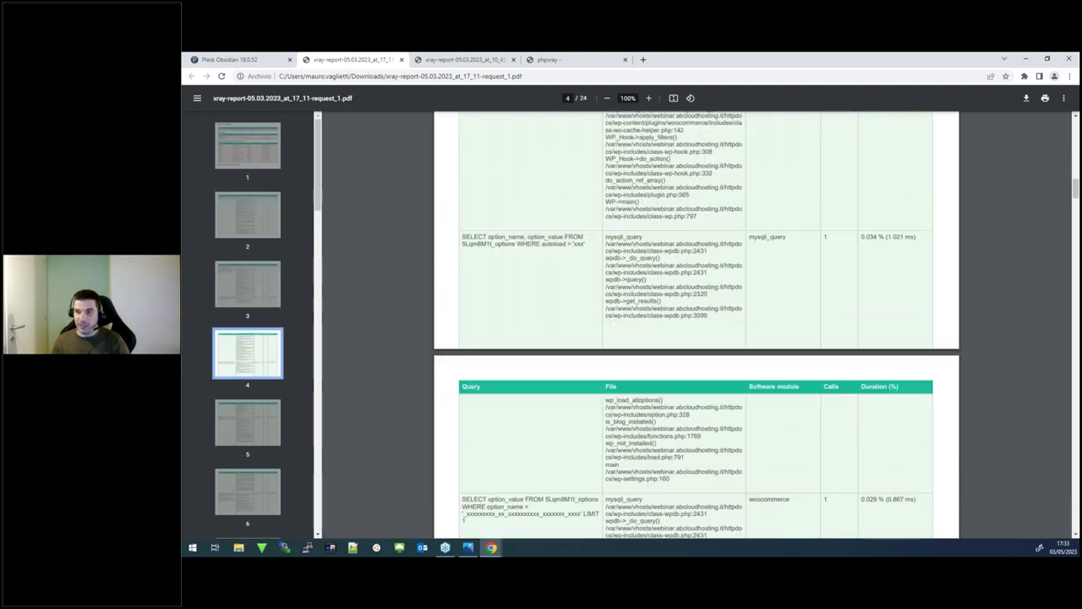
scroll(696, 325, down, 15)
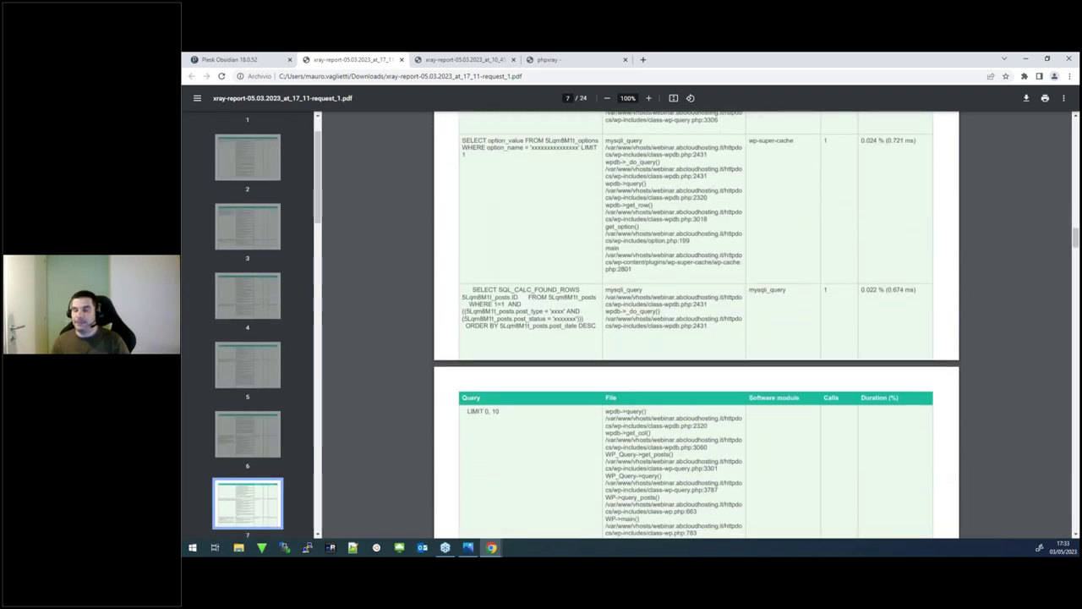
scroll(550, 354, down, 15)
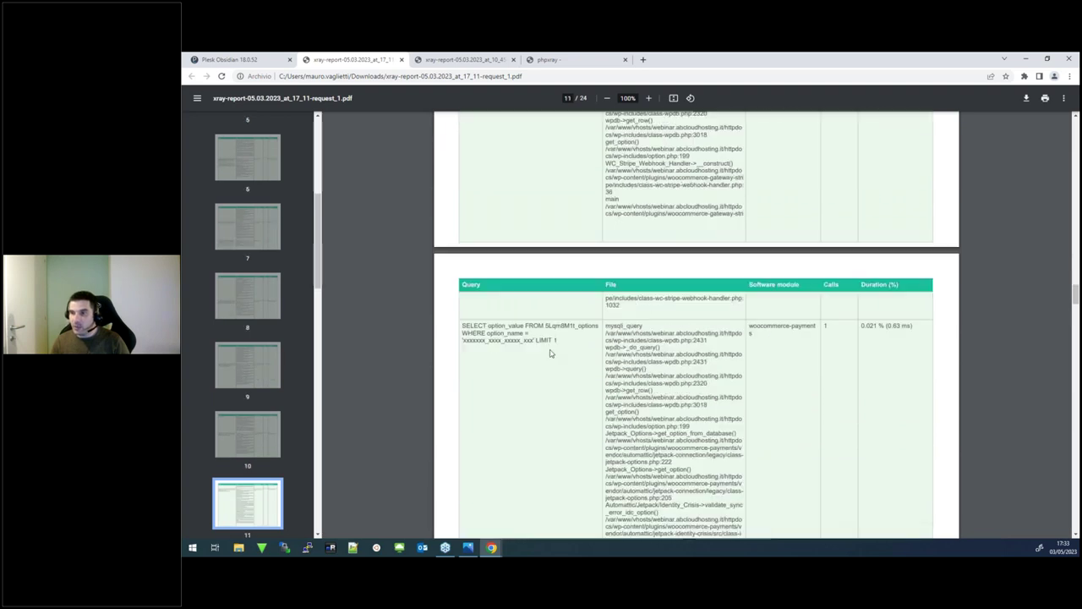
scroll(550, 353, down, 20)
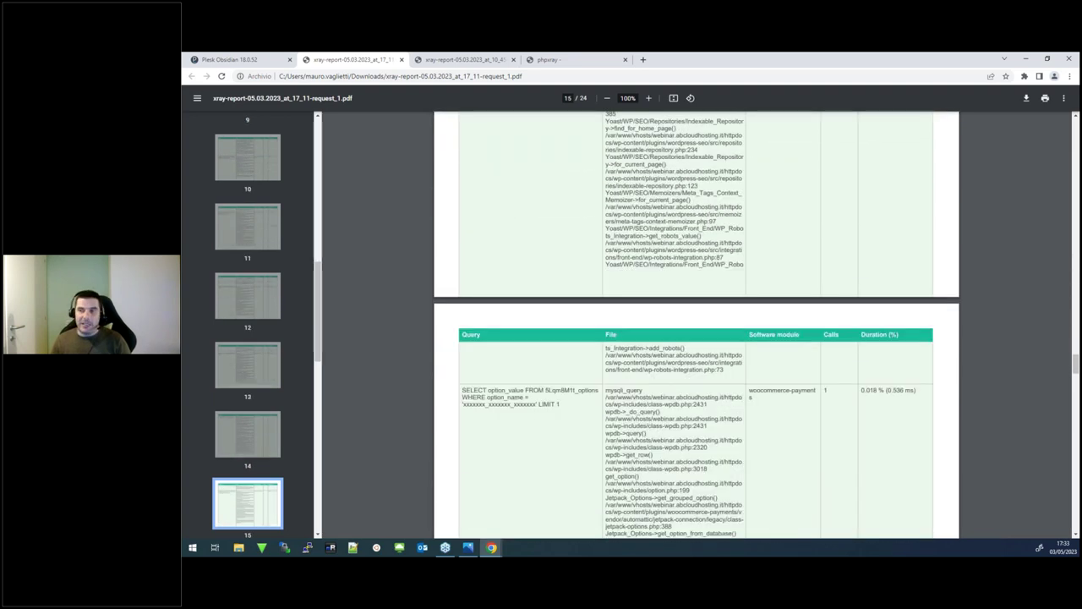
scroll(526, 388, down, 15)
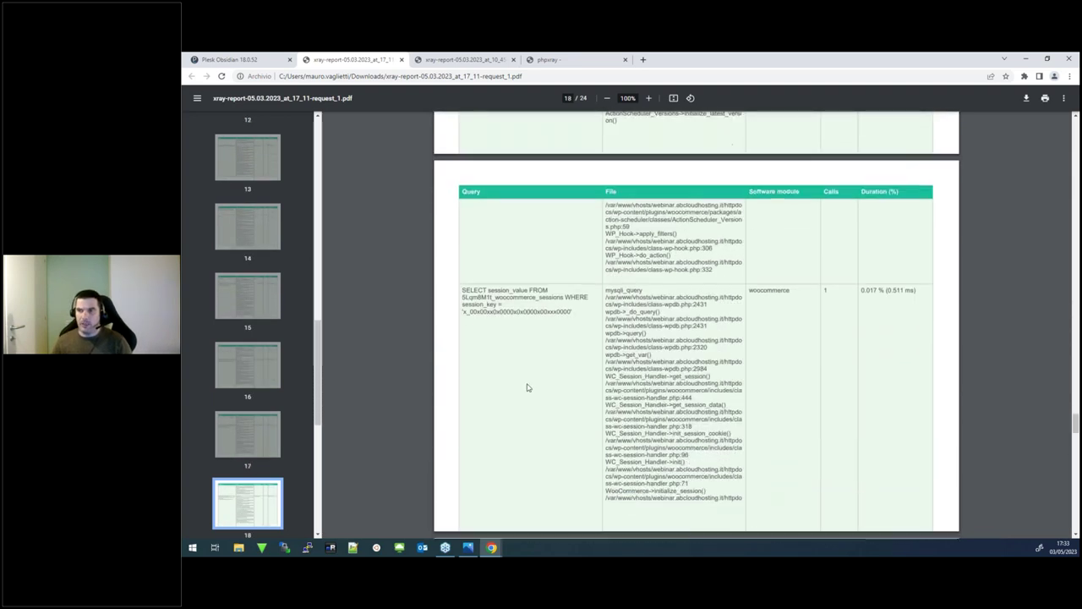
scroll(525, 388, down, 15)
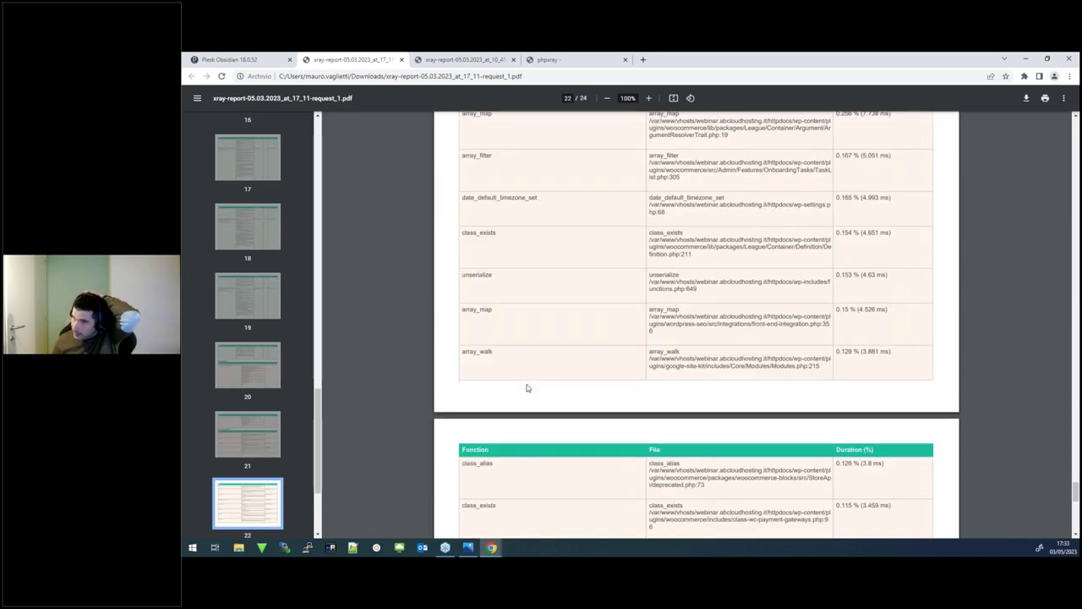
scroll(526, 388, down, 10)
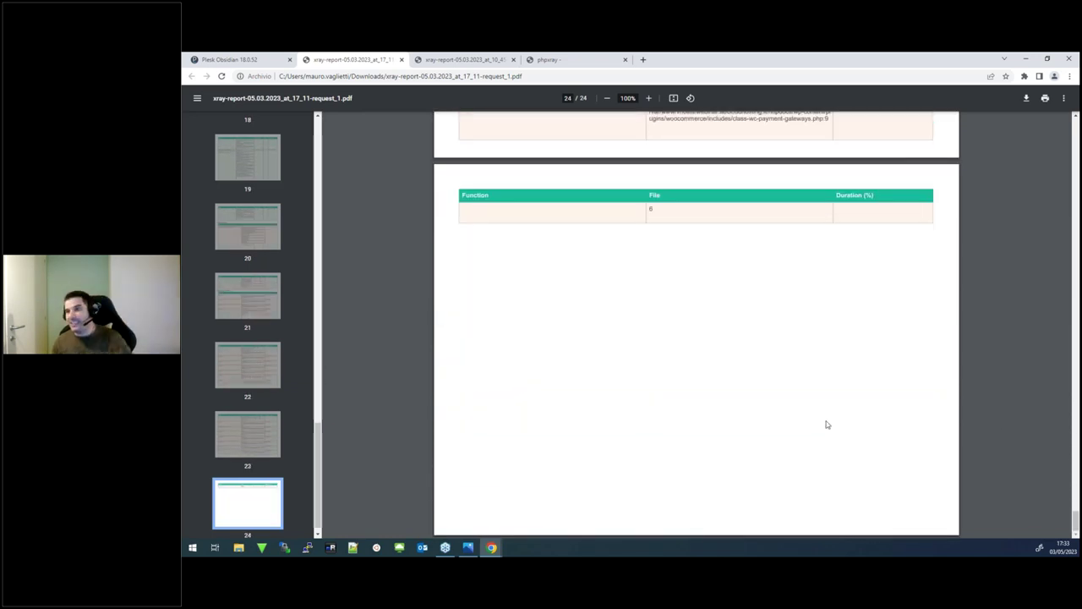
drag(1075, 518, 1072, 123)
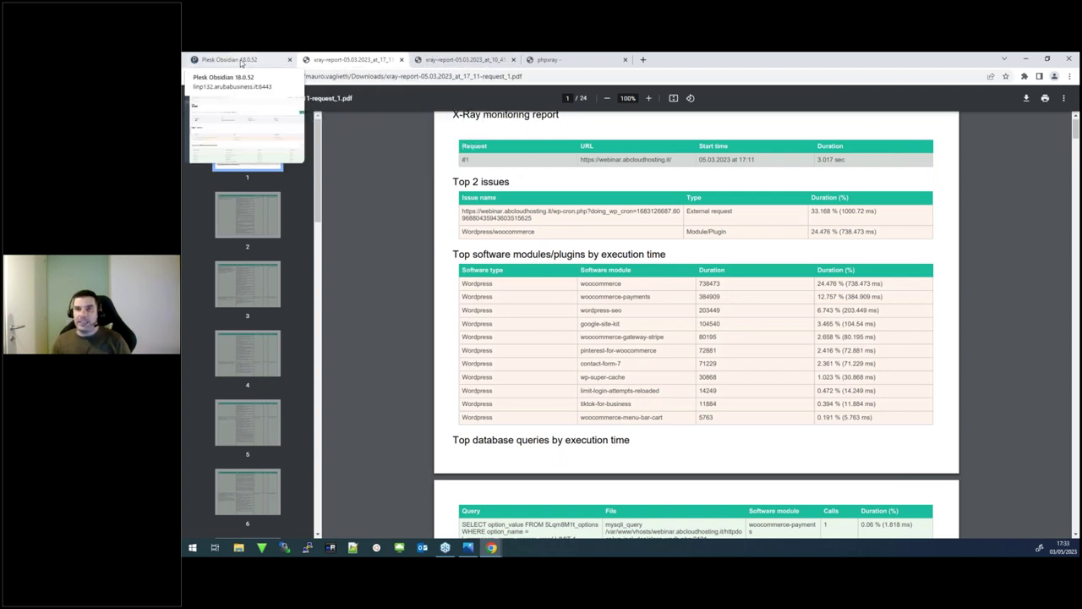
Go back to X-Ray in Plesk and prepare a new tracing task for domain webinar.abcloudhosting.it with URL mask /*.
click(242, 61)
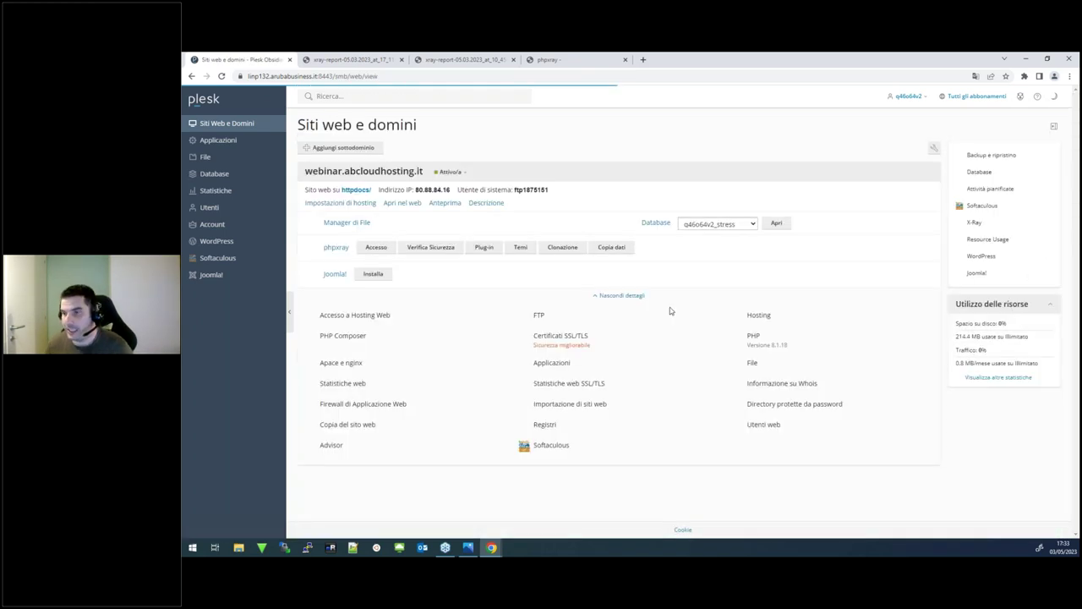
click(971, 224)
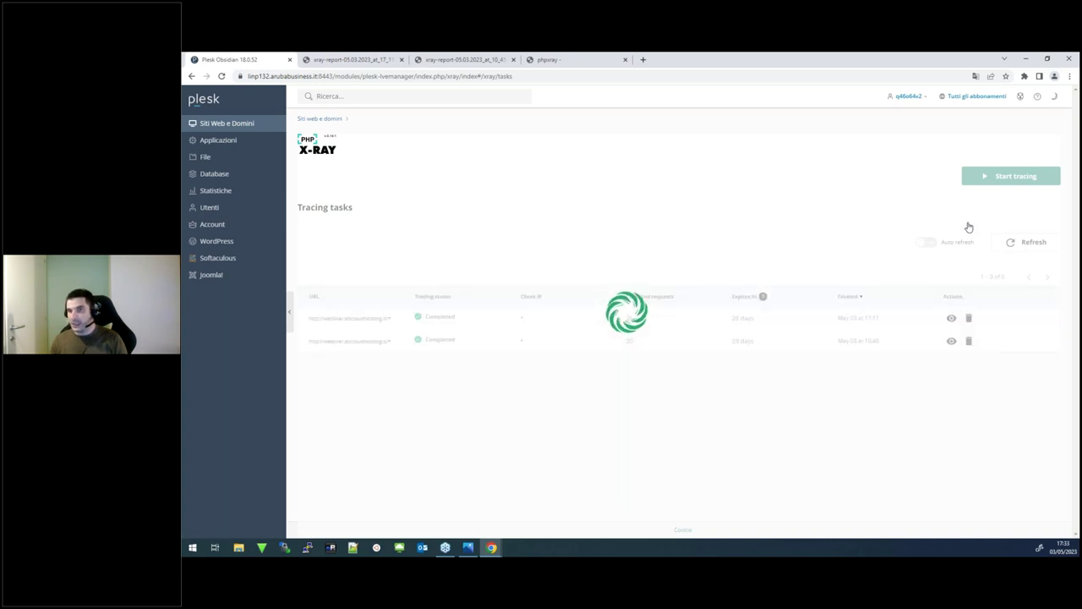
click(987, 183)
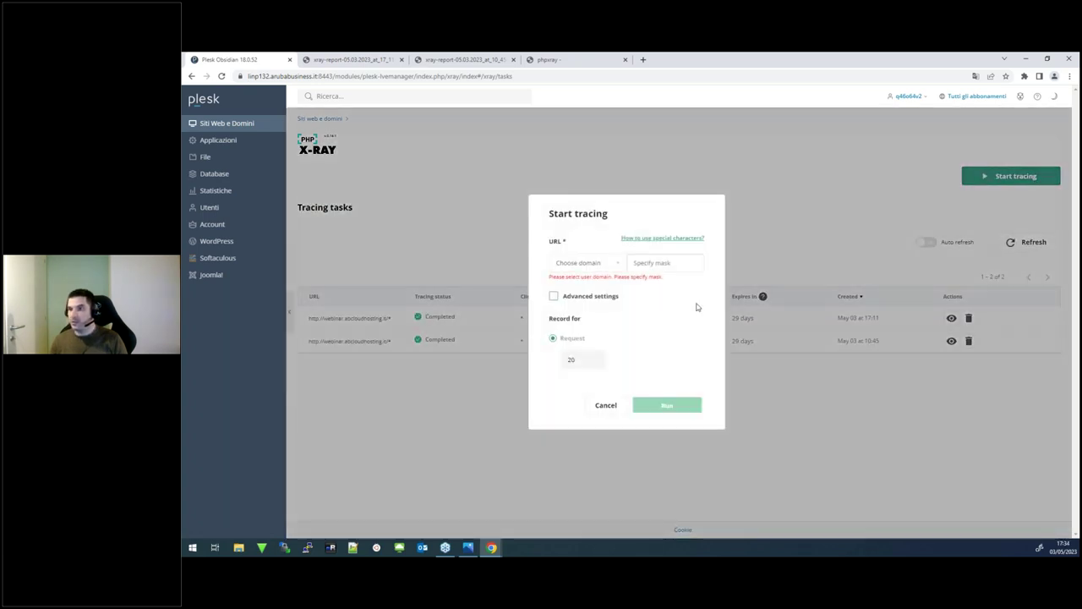
click(622, 265)
click(602, 286)
click(662, 264)
text(/*)
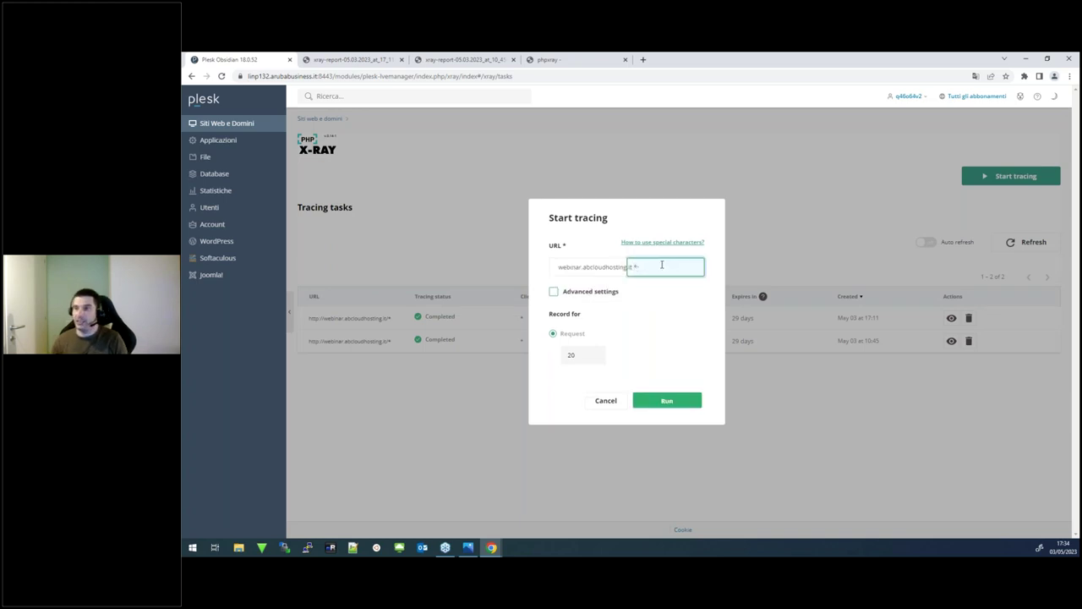
Enable the tracing task's advanced settings, set it to record 50 requests and run it.
click(553, 290)
click(572, 397)
double_click(567, 400)
text(50)
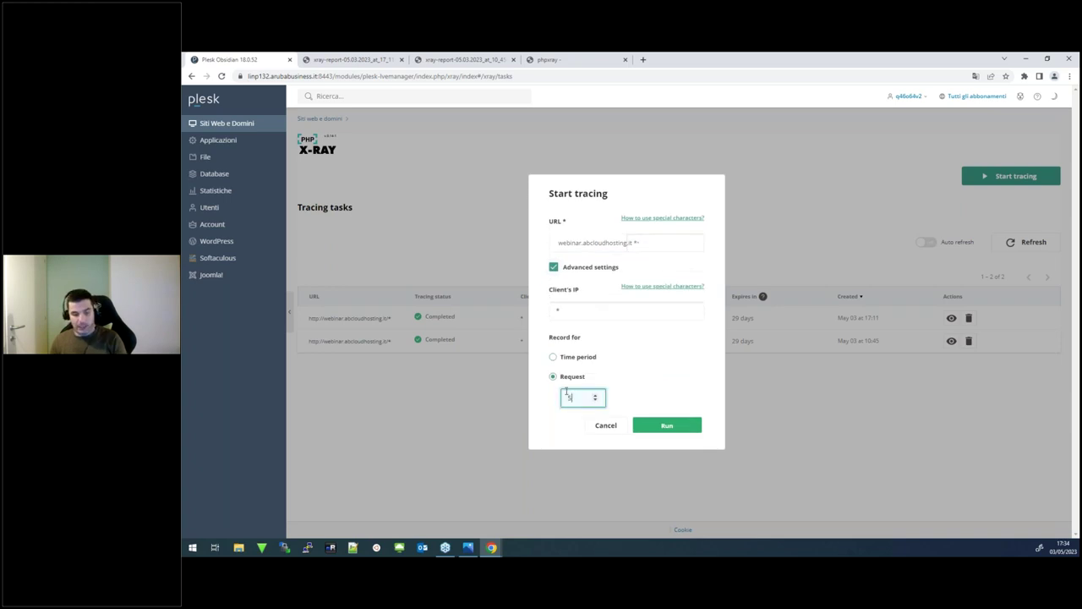
click(668, 426)
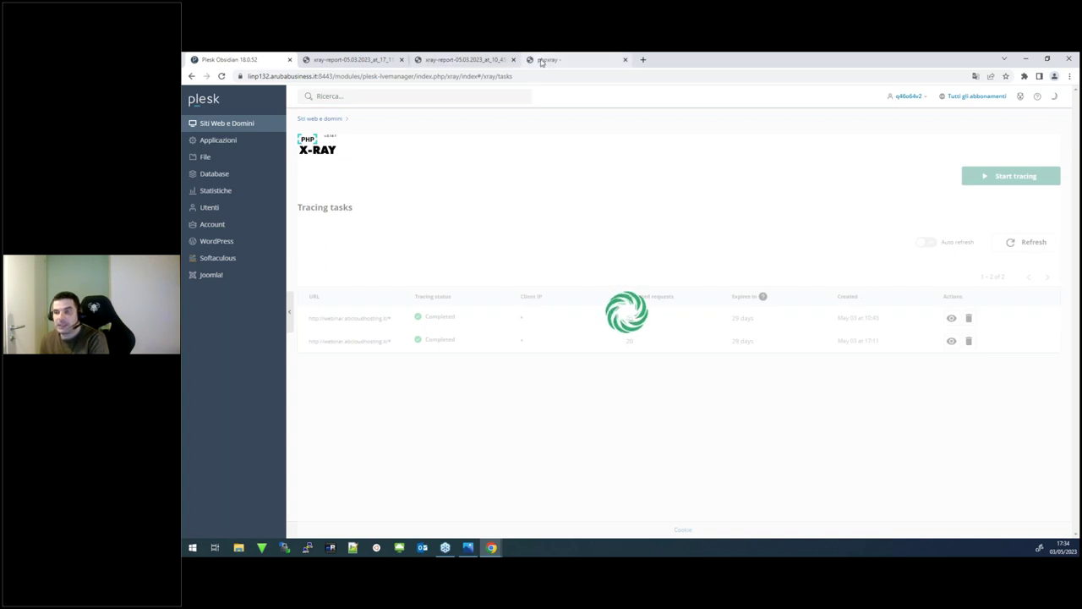
Switch to the phpxray site and load webinar.abcloudhosting.it/stressdb.php to generate a traced database request.
mouse_move(541, 61)
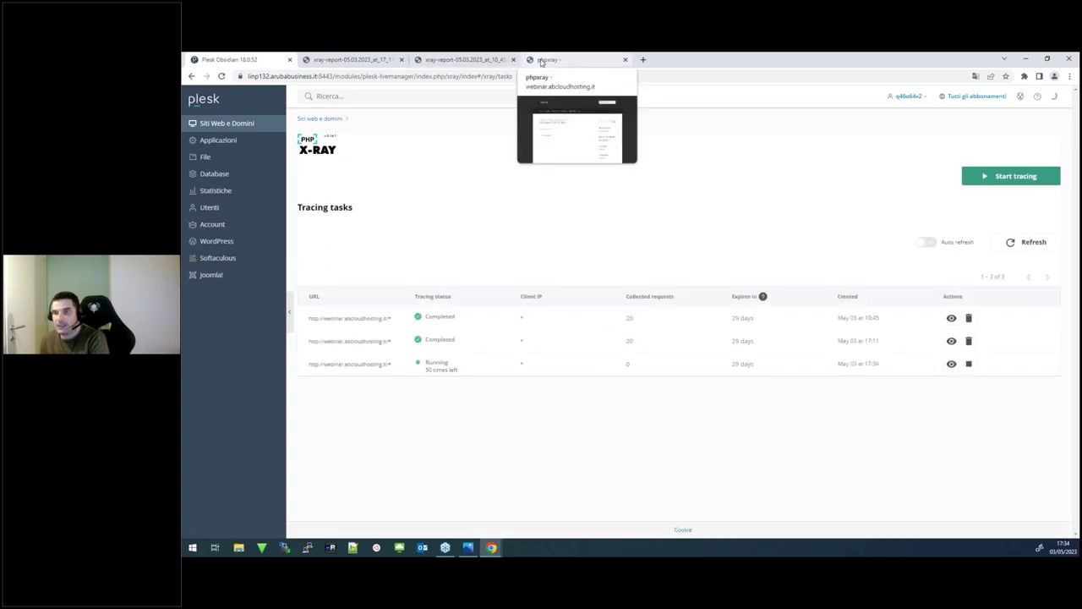
click(541, 61)
click(366, 78)
text(/stress)
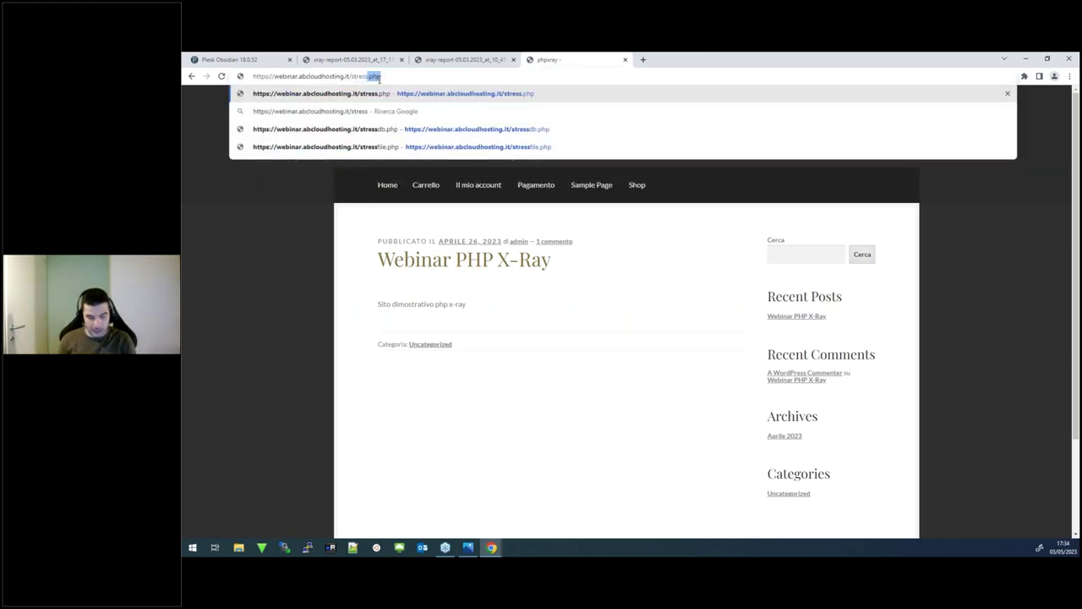
text(db.p)
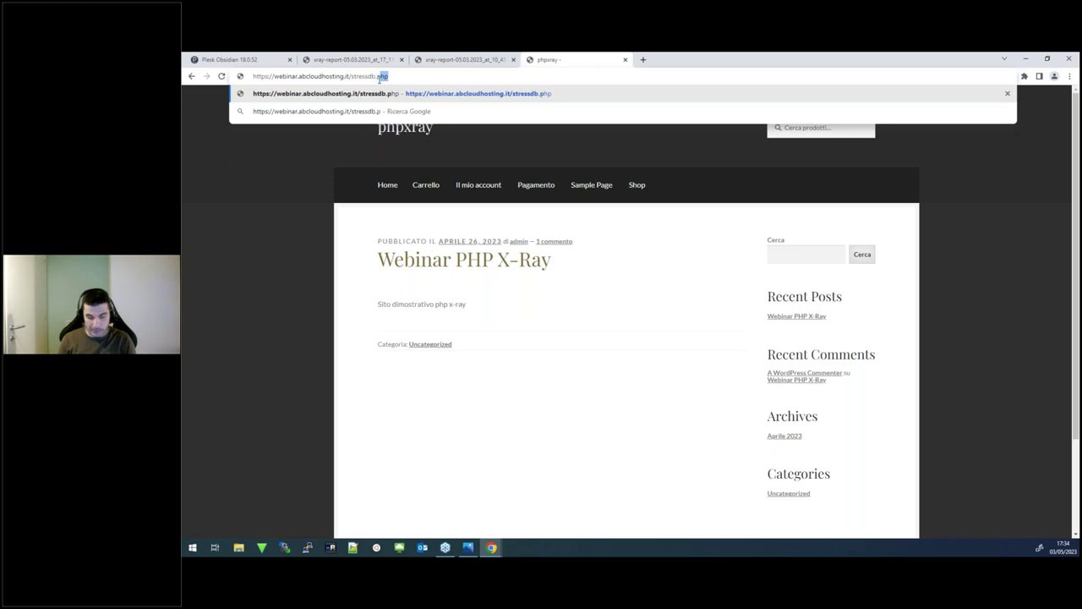
key(Return)
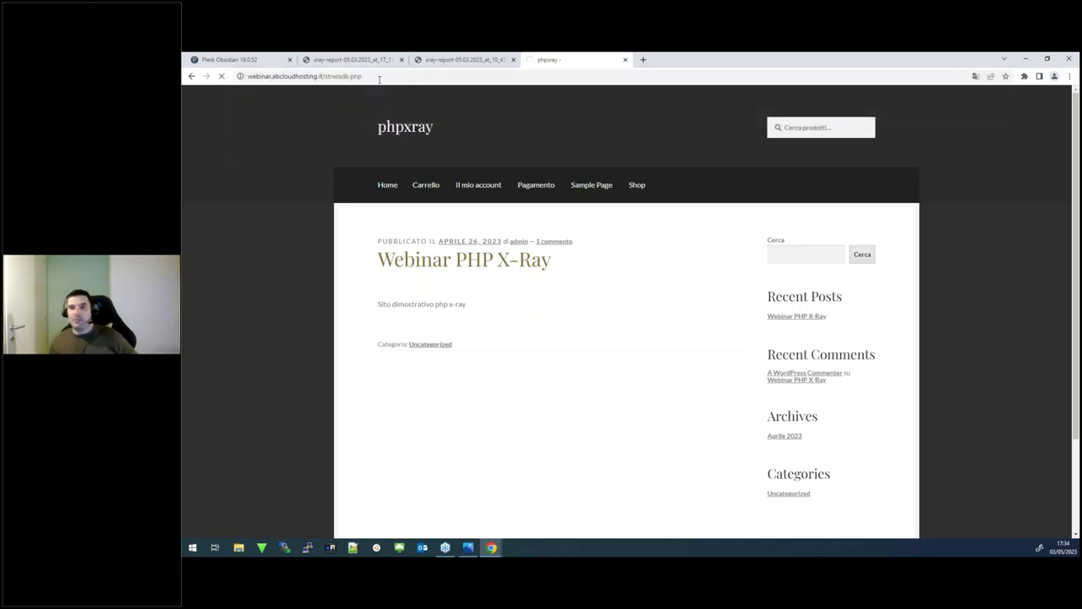
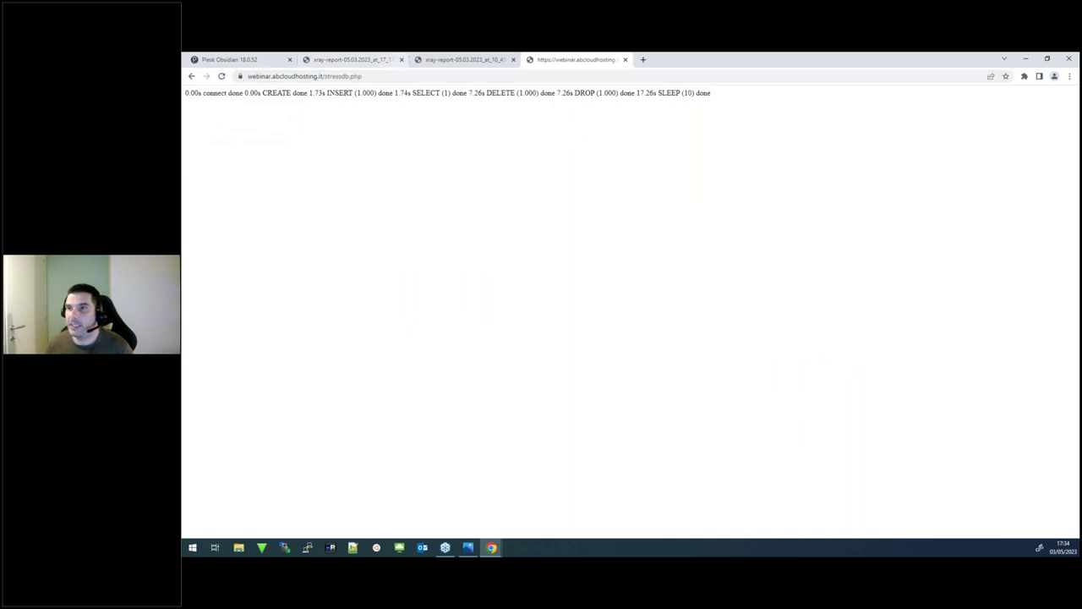
Load stressdb.php again and switch back to X-Ray's tracing tasks in Plesk.
click(391, 76)
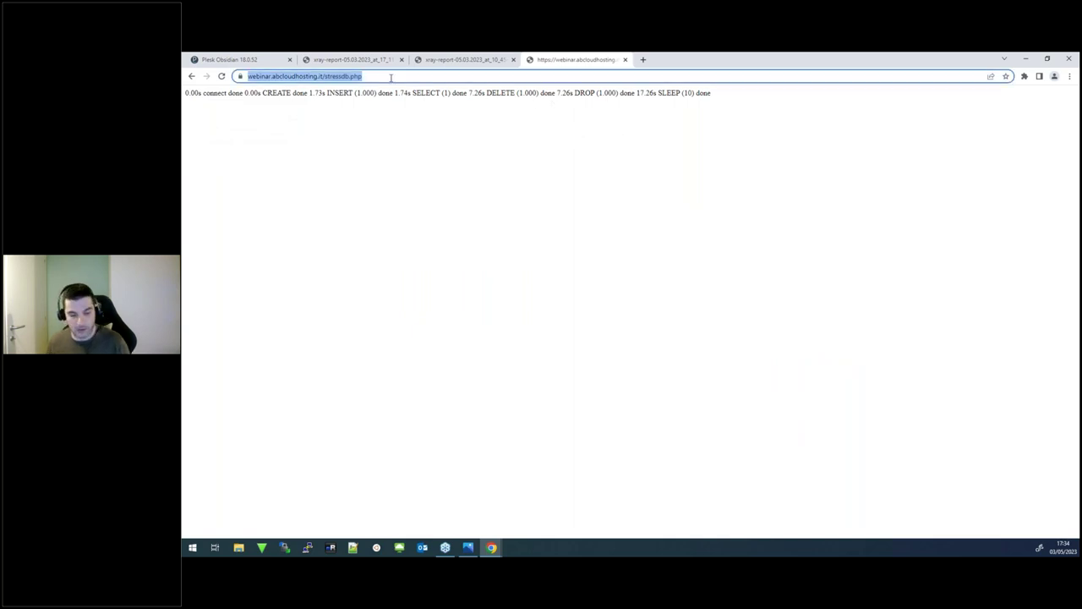
key(Return)
click(224, 60)
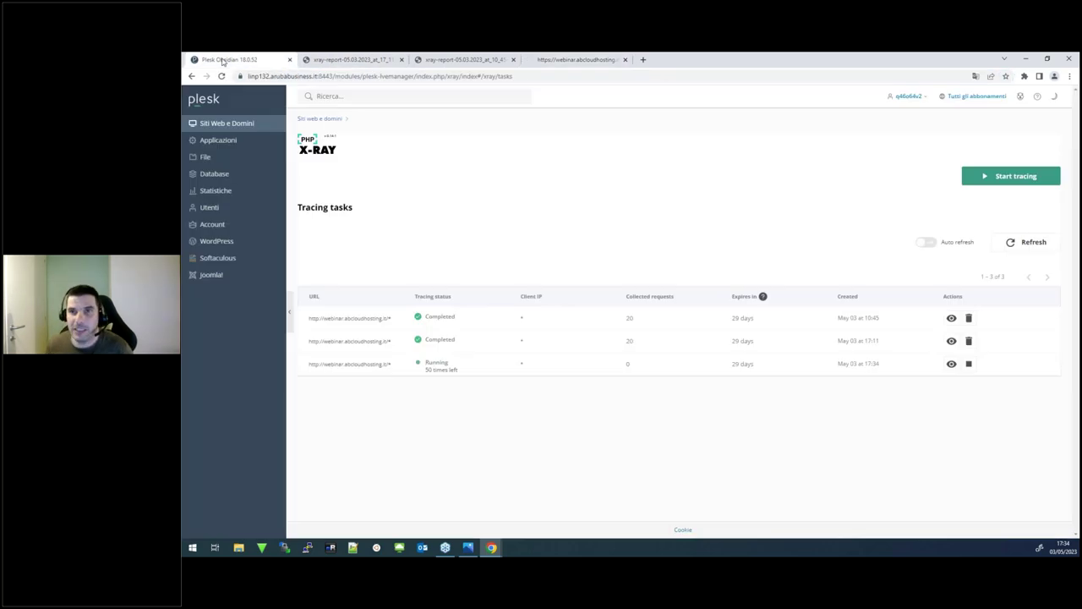
Refresh the tracing tasks, open the running task's recorded sessions, remove the Slow filter and refresh the collected requests.
click(1025, 242)
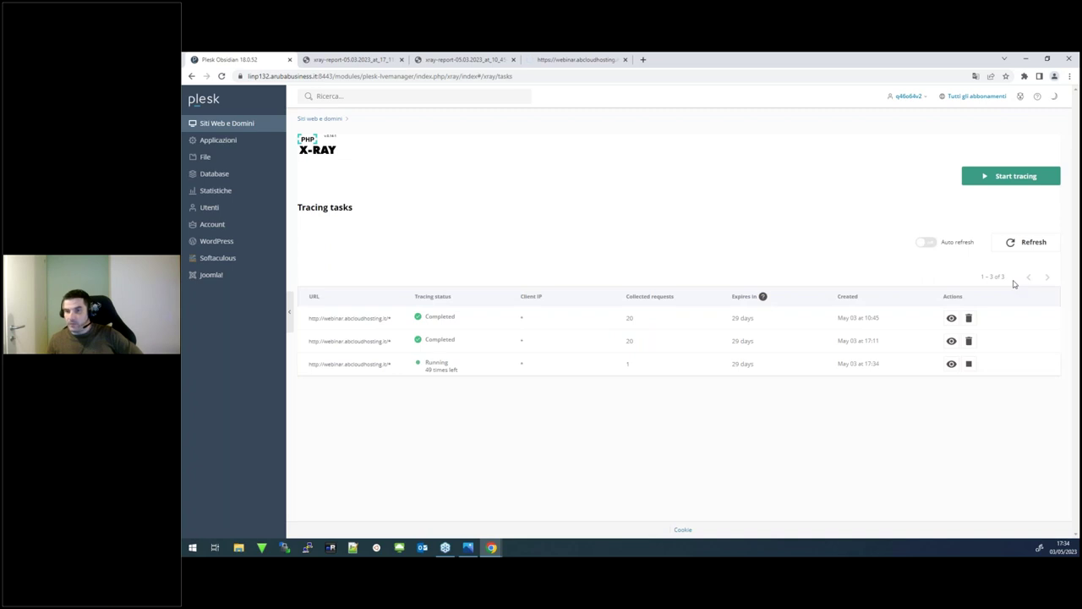
click(1025, 242)
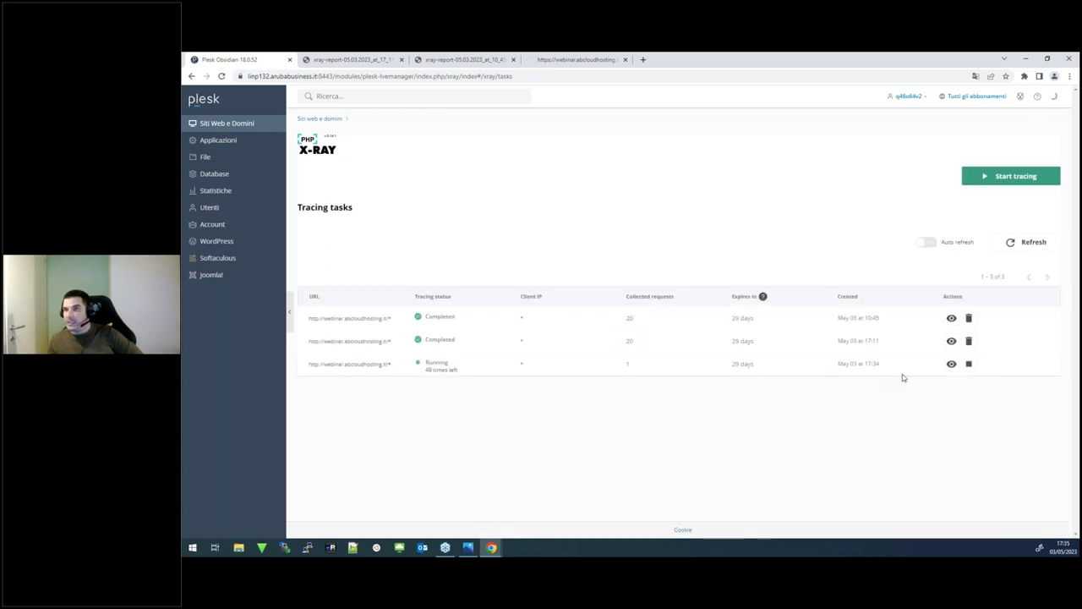
click(951, 364)
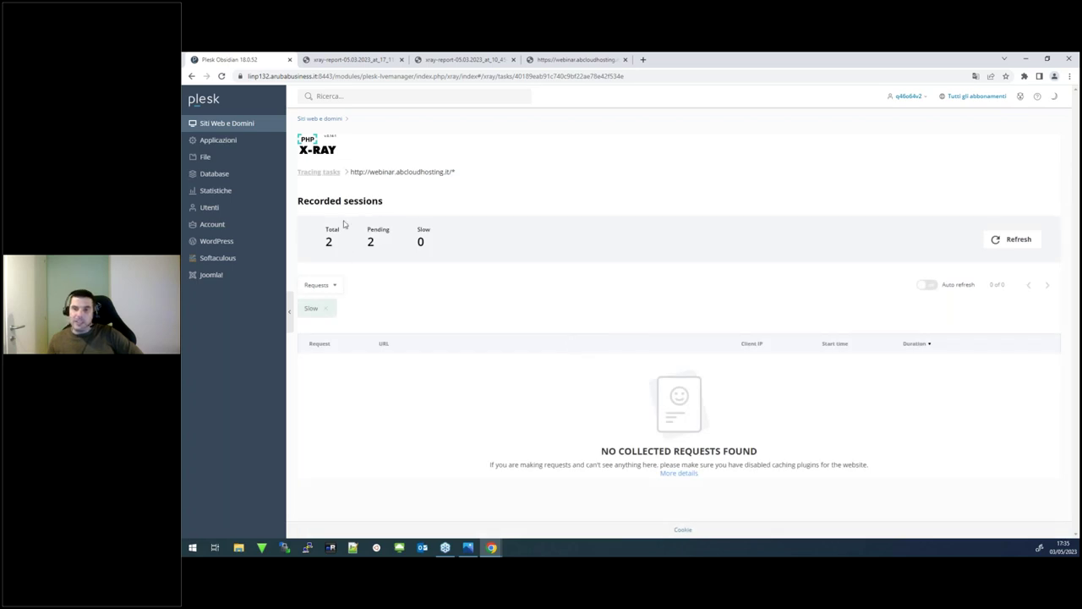
click(325, 310)
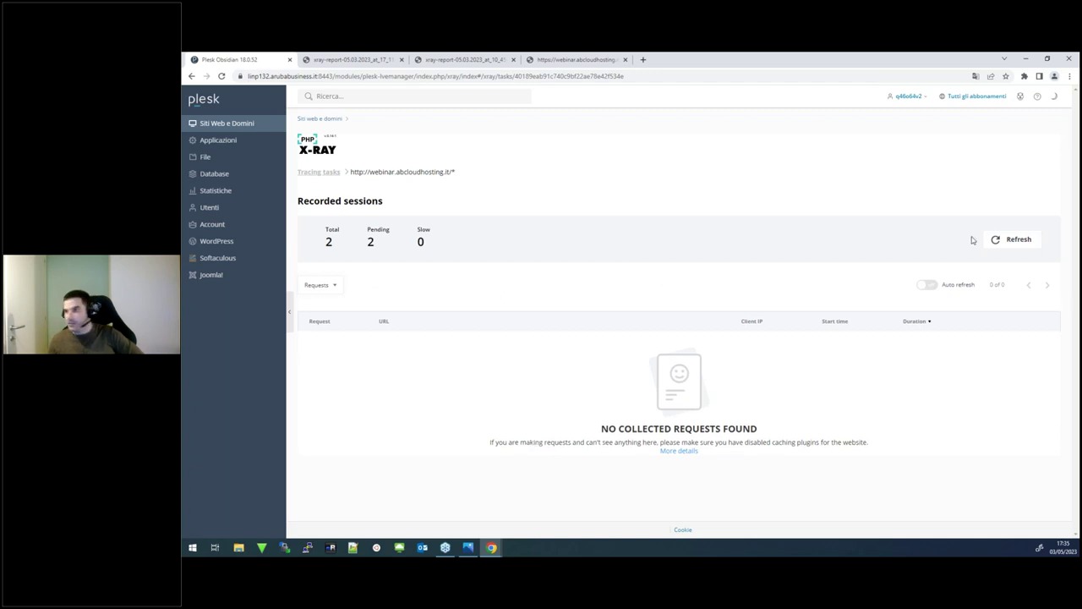
click(1007, 239)
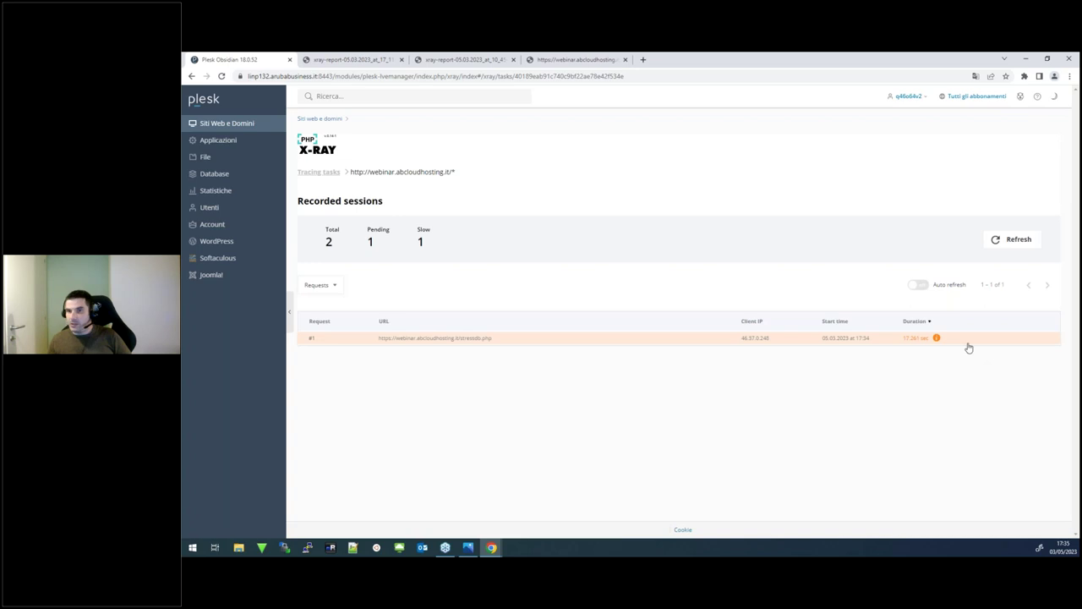
click(1001, 243)
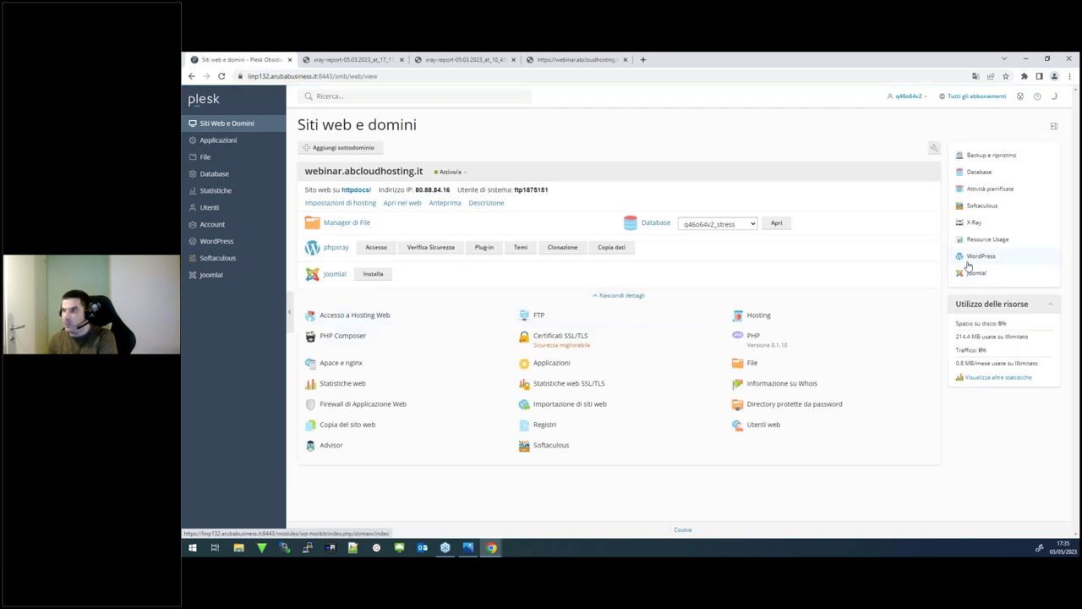
Open WP Toolkit for webinar.abcloudhosting.it and log in to the phpxray site's WordPress administration.
click(973, 256)
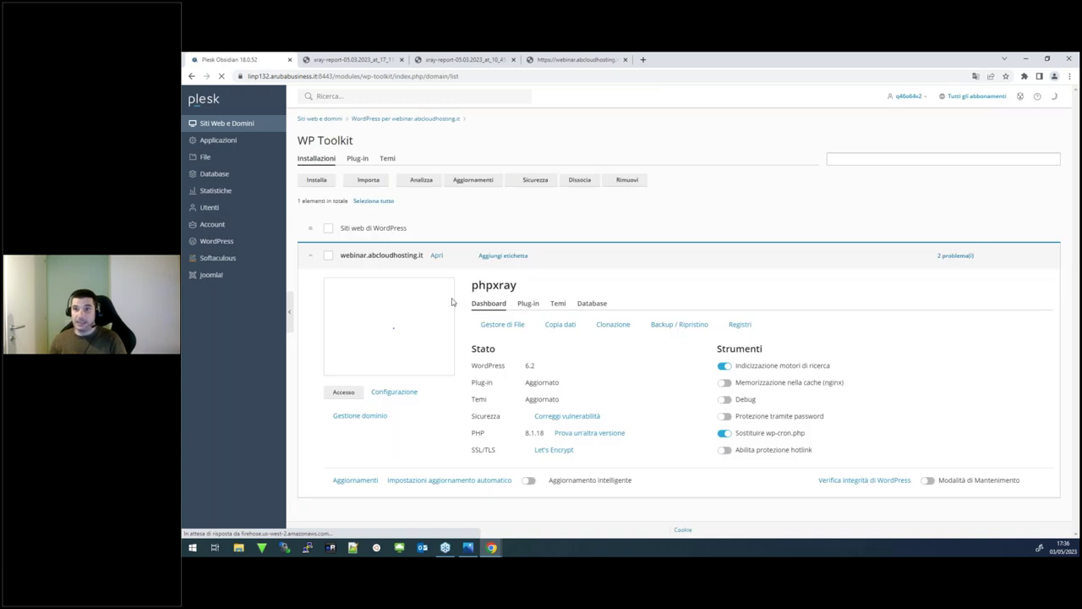
click(343, 392)
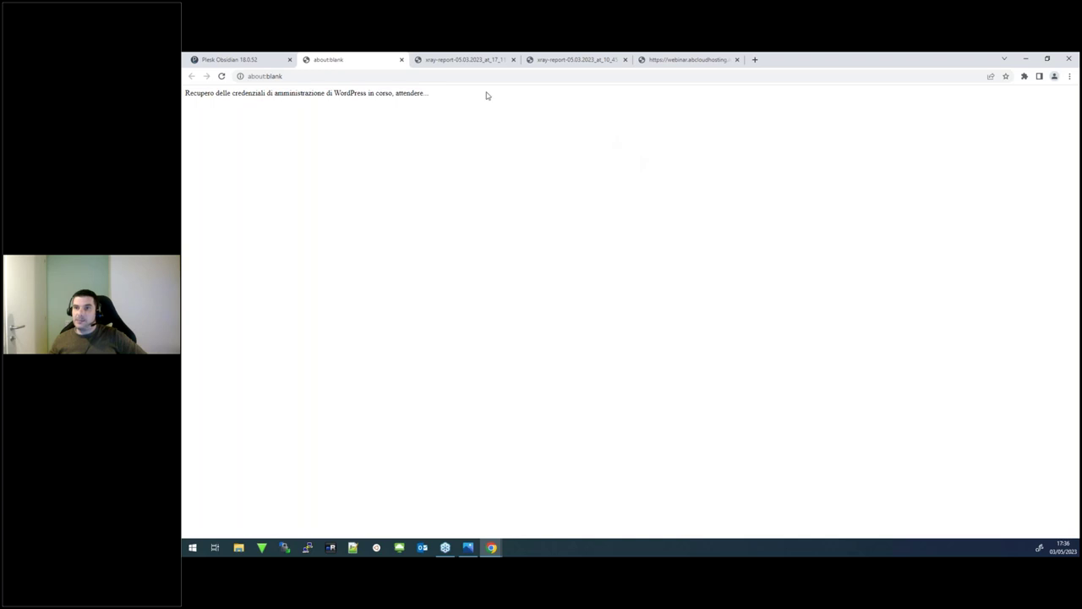
mouse_move(461, 70)
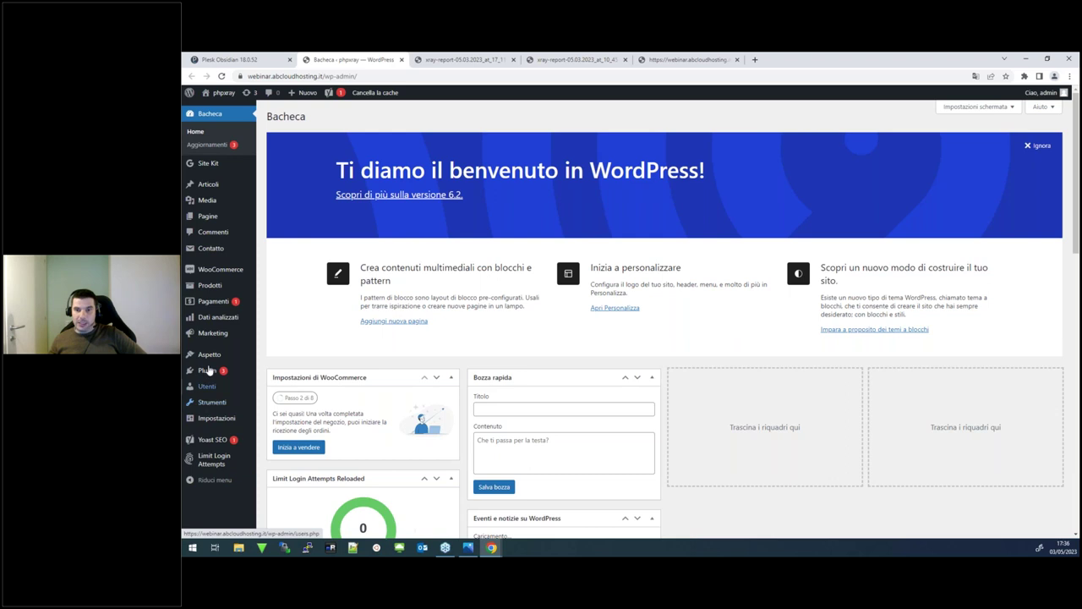
Load the installed plugins, add-plugin and WooCommerce Home pages in WordPress to generate traced requests.
click(284, 373)
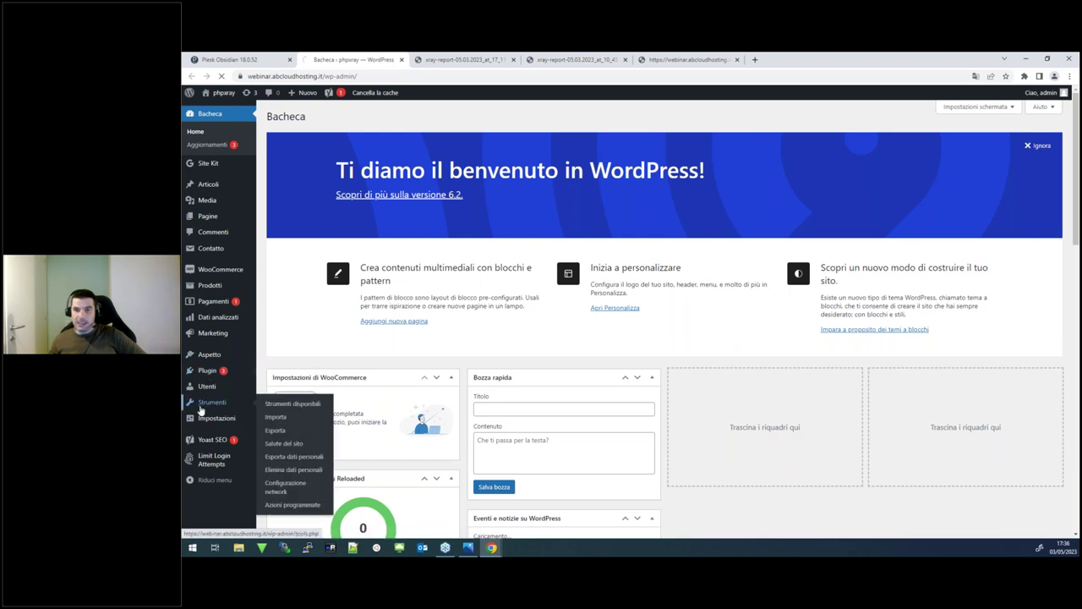
mouse_move(223, 409)
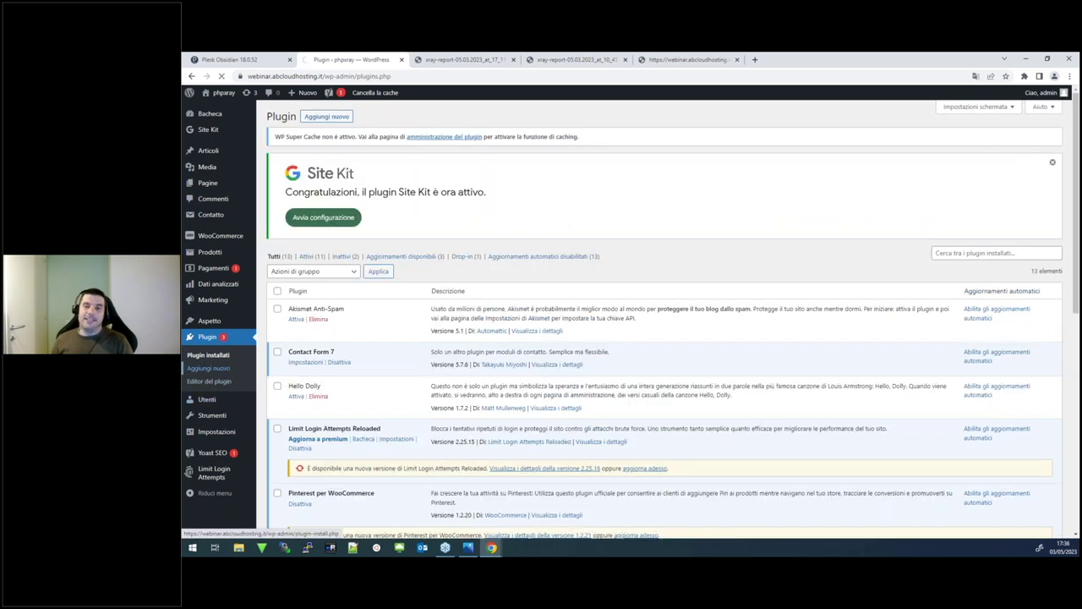
click(208, 368)
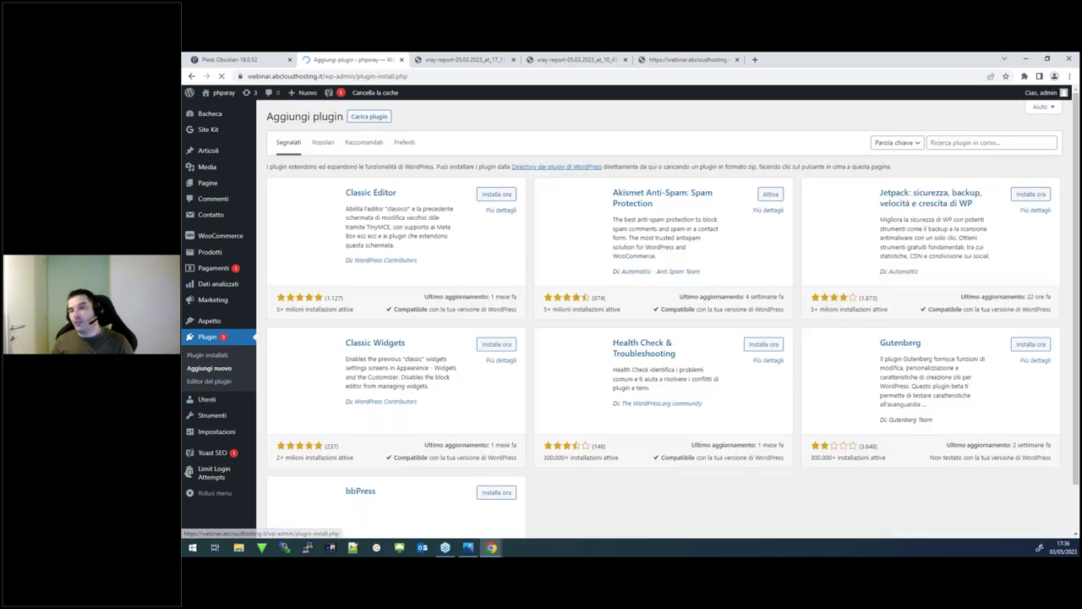
mouse_move(218, 239)
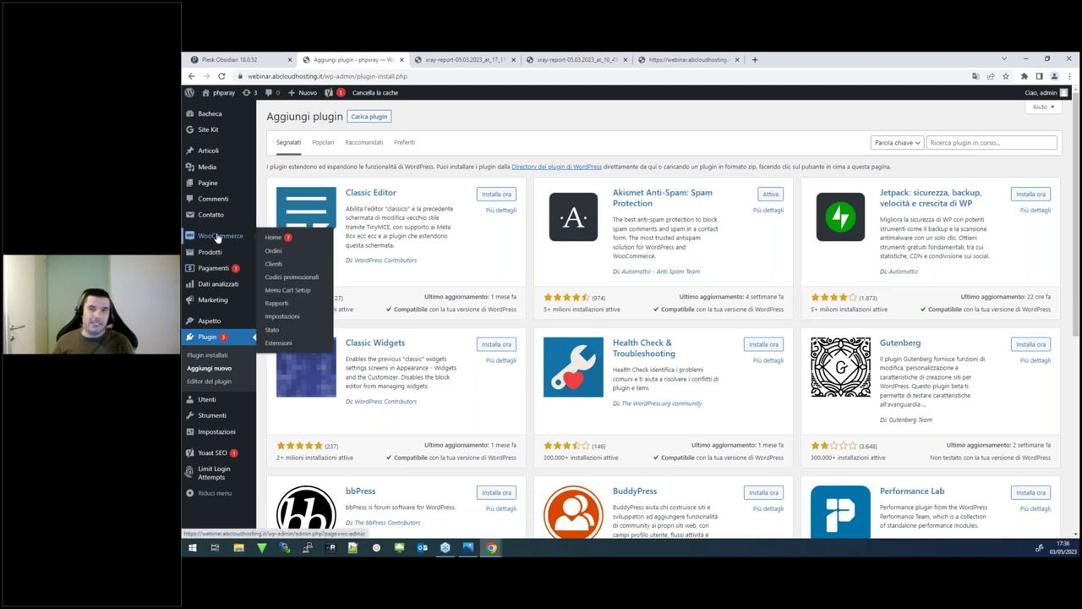
click(274, 252)
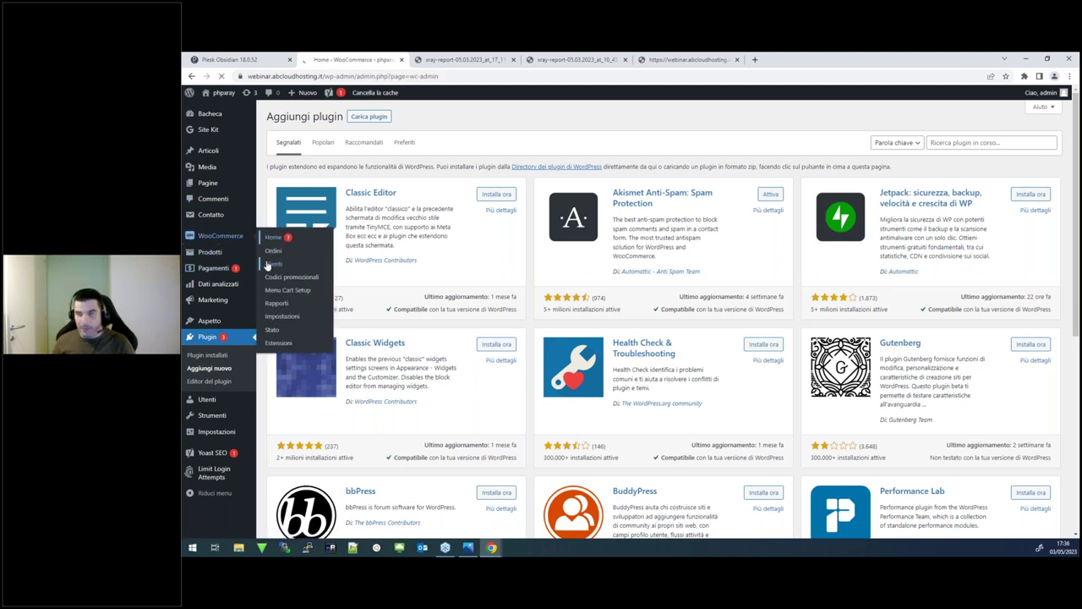
click(274, 237)
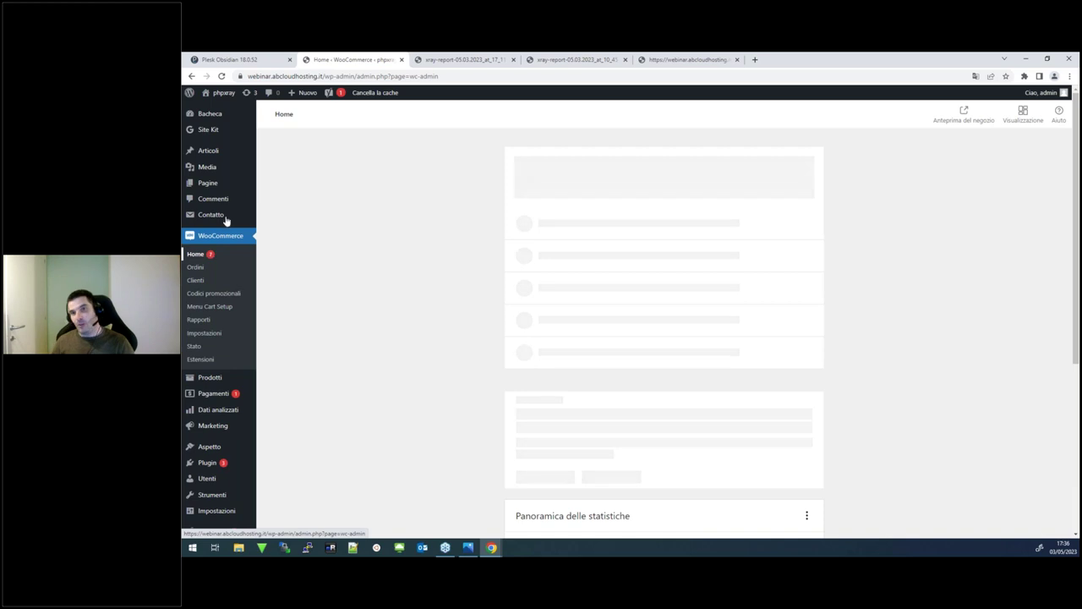
mouse_move(220, 218)
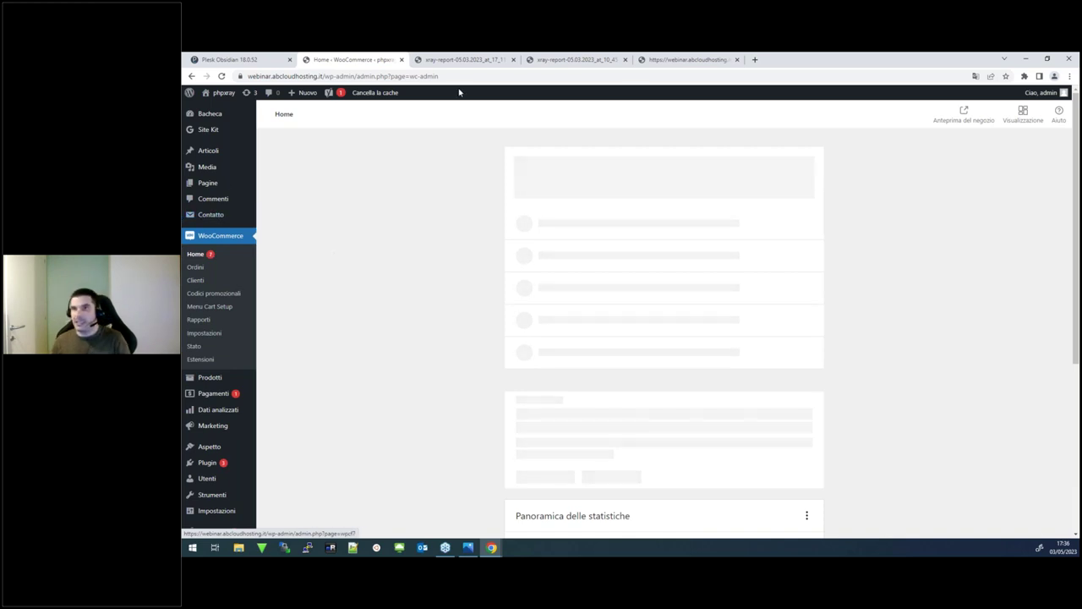
Check the stressdb.php output, return to Plesk, view the Resource Usage dashboard and go back to websites and domains.
click(663, 61)
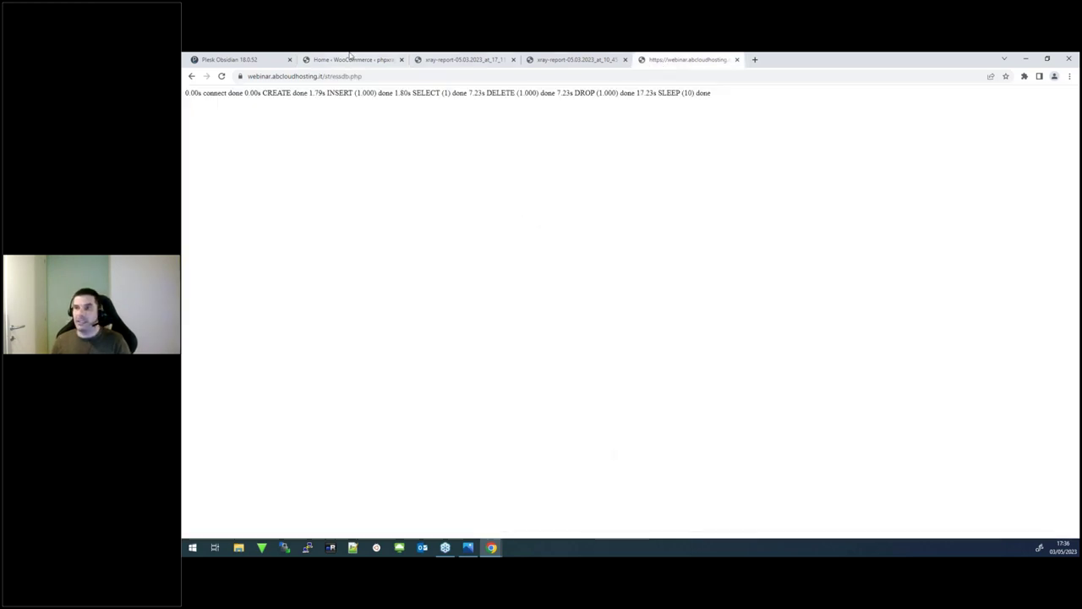
click(350, 59)
click(255, 62)
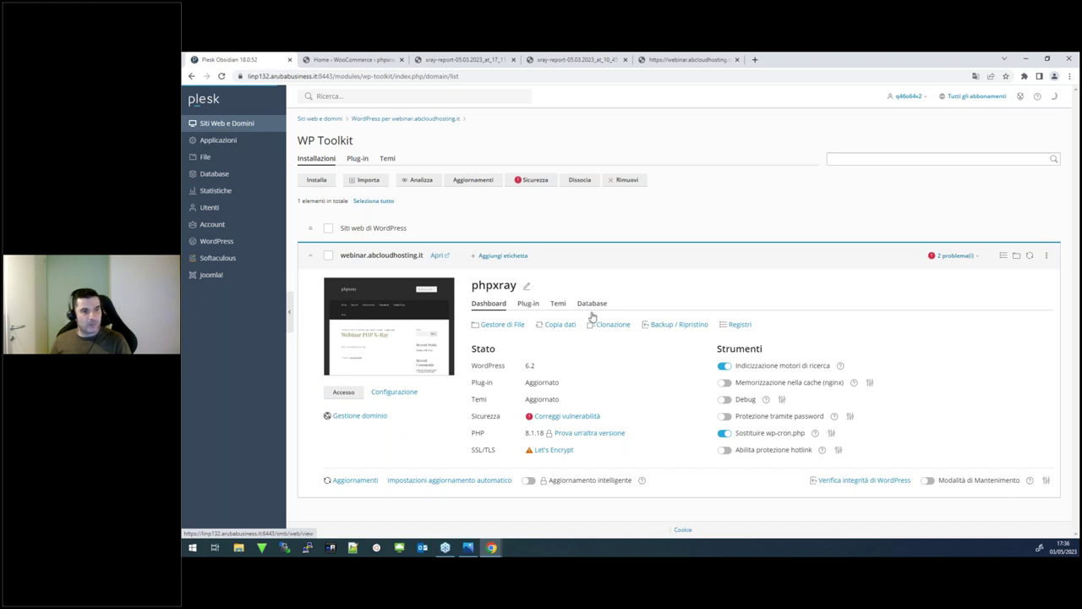
click(975, 240)
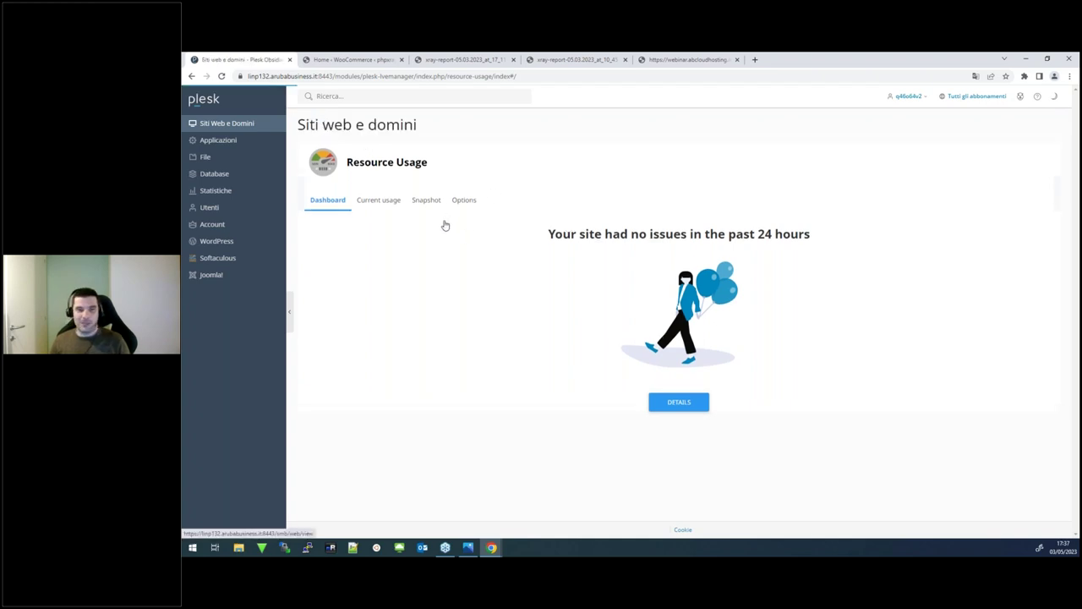
key(alt+Left)
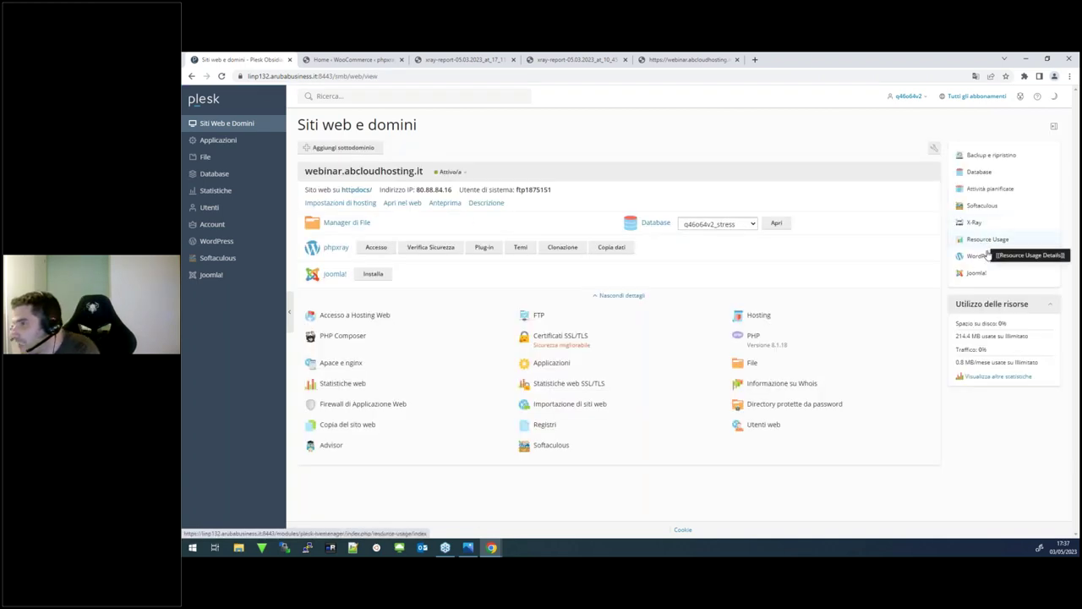
Open the recorded sessions of the running X-Ray tracing task and read the warning on the throttled requests count.
click(977, 223)
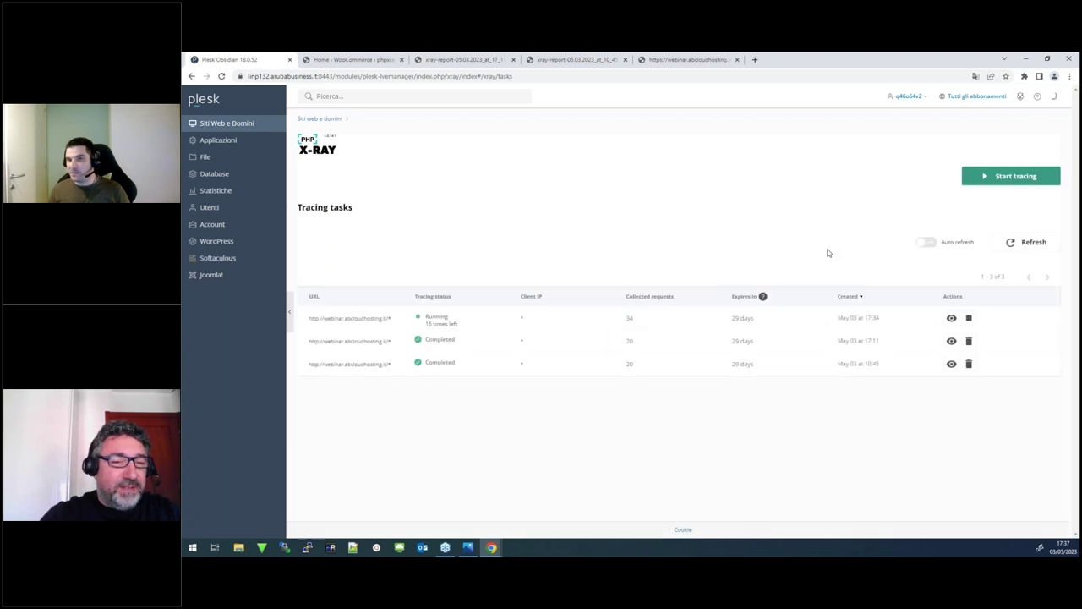
click(951, 318)
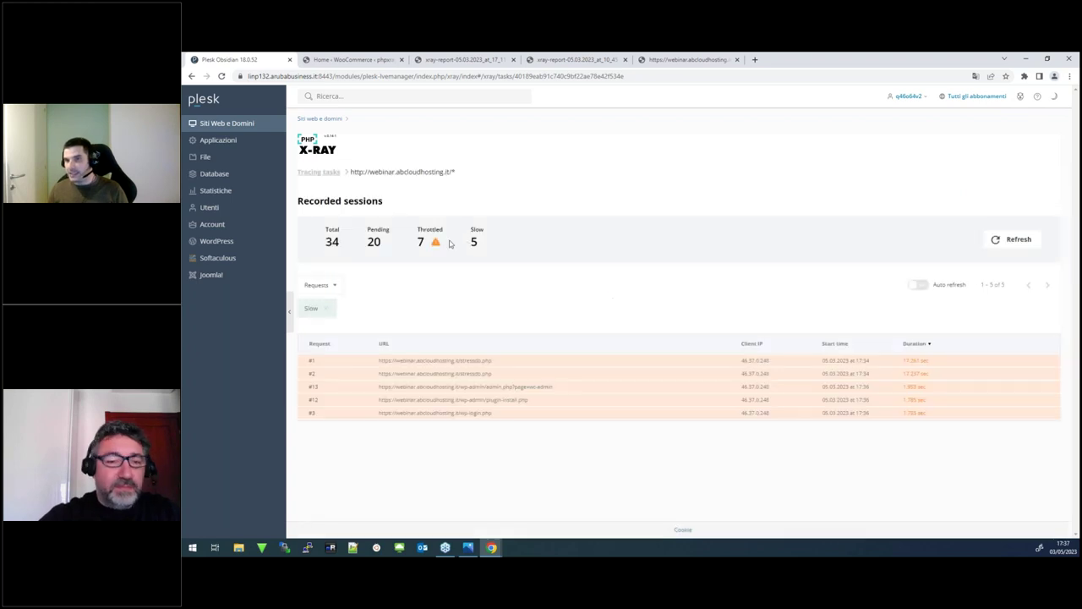
mouse_move(435, 242)
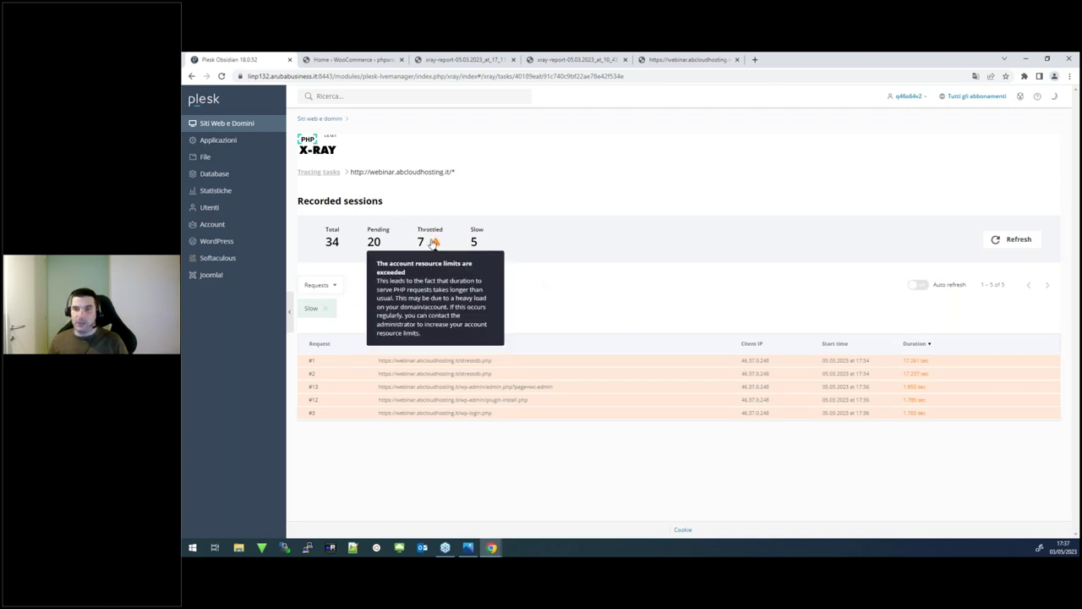
Add Normal and Throttled requests to the Slow filter and examine the resource limit warnings on the throttled requests.
click(335, 287)
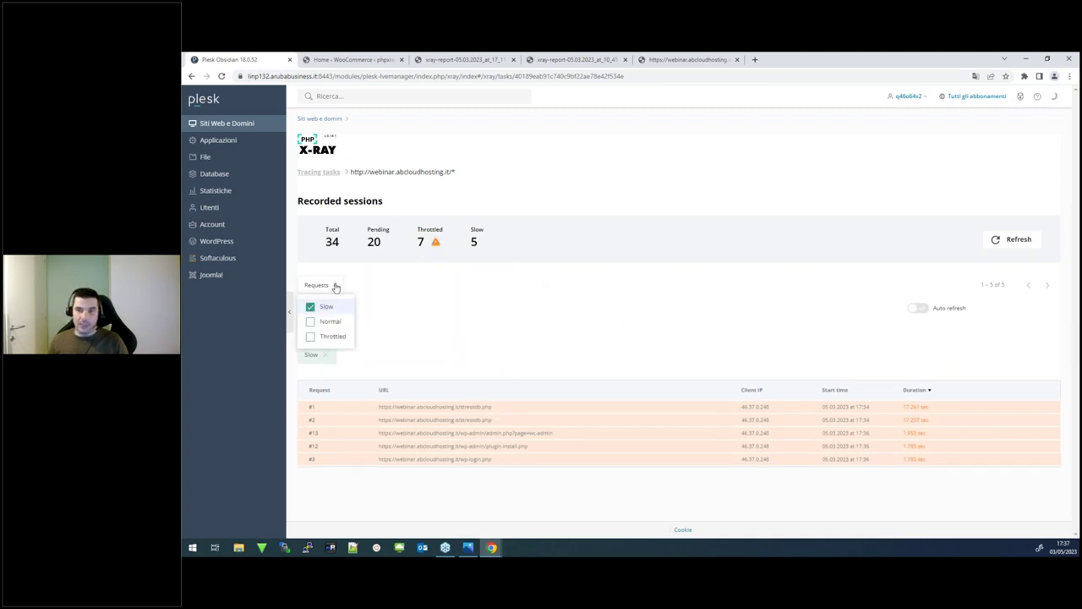
click(311, 322)
click(312, 337)
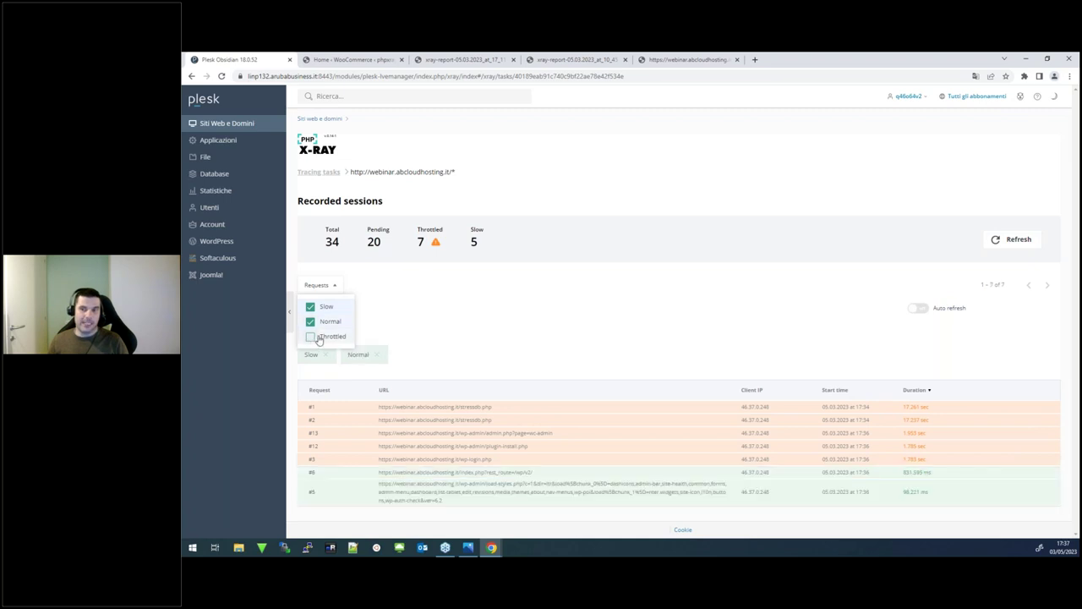
click(528, 330)
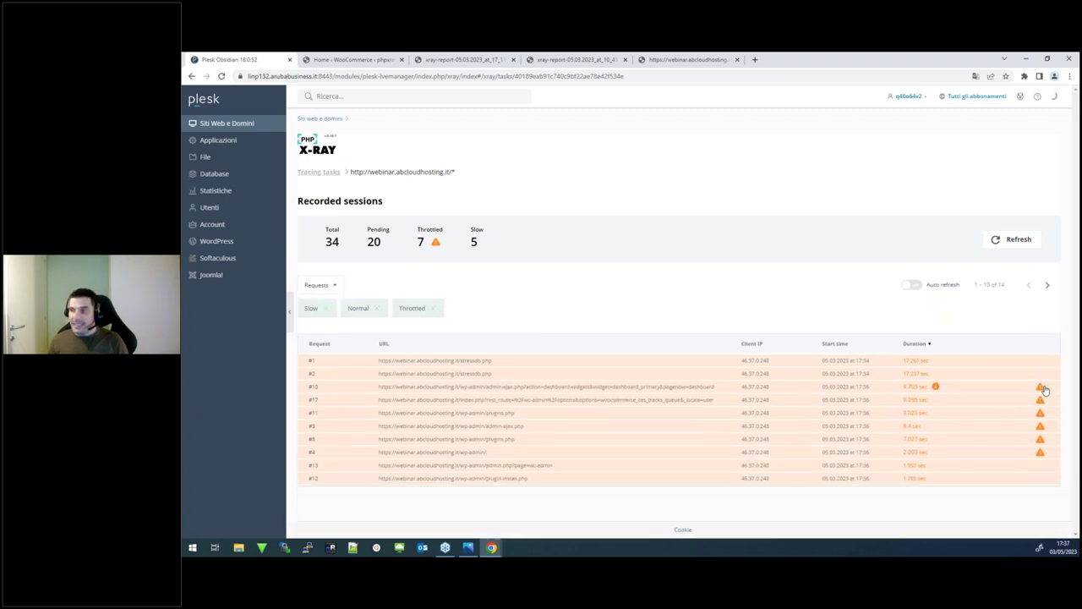
mouse_move(1043, 393)
mouse_move(1041, 388)
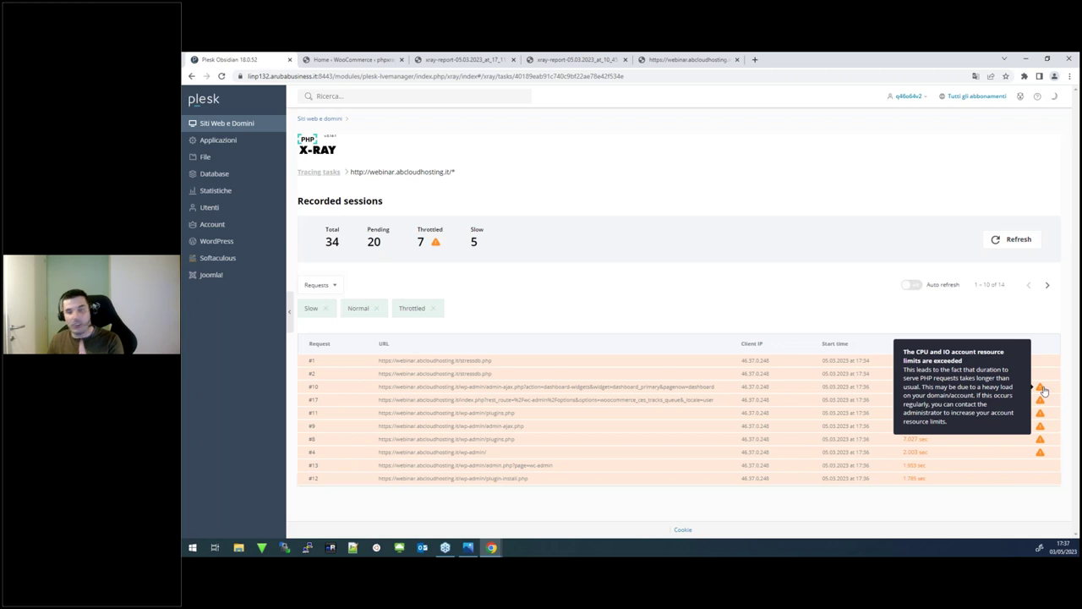
mouse_move(1044, 407)
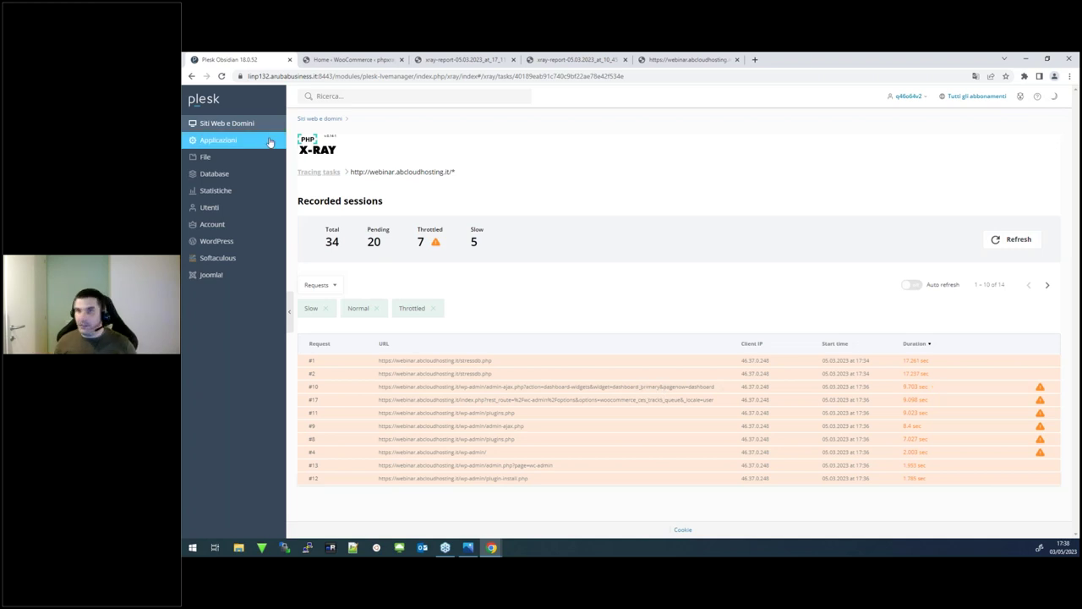
Open Resource Usage for the site from websites and domains and show the details of the limits reached.
click(262, 124)
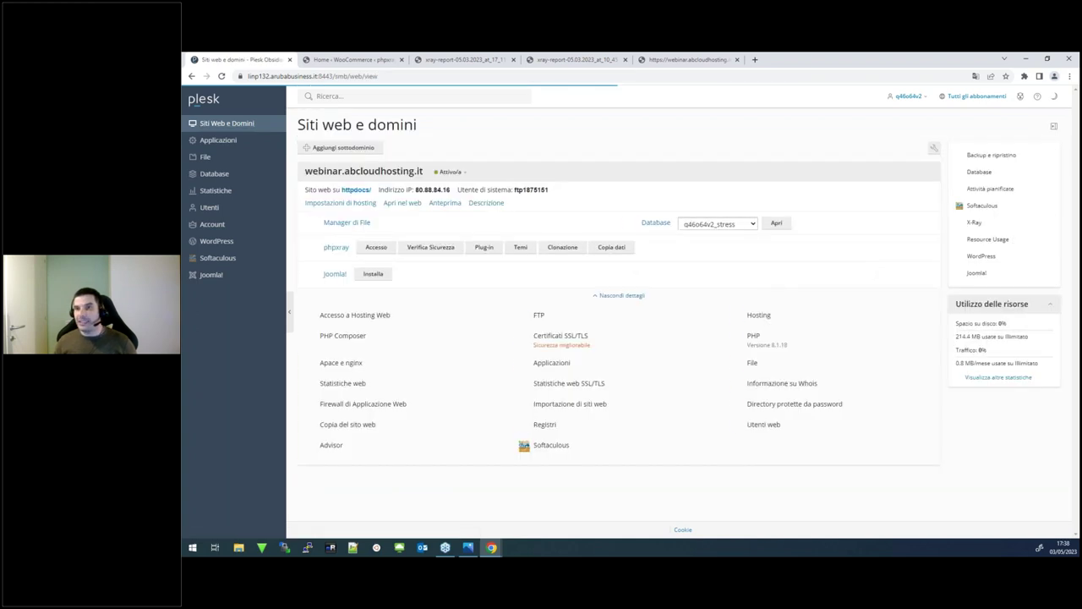
click(983, 242)
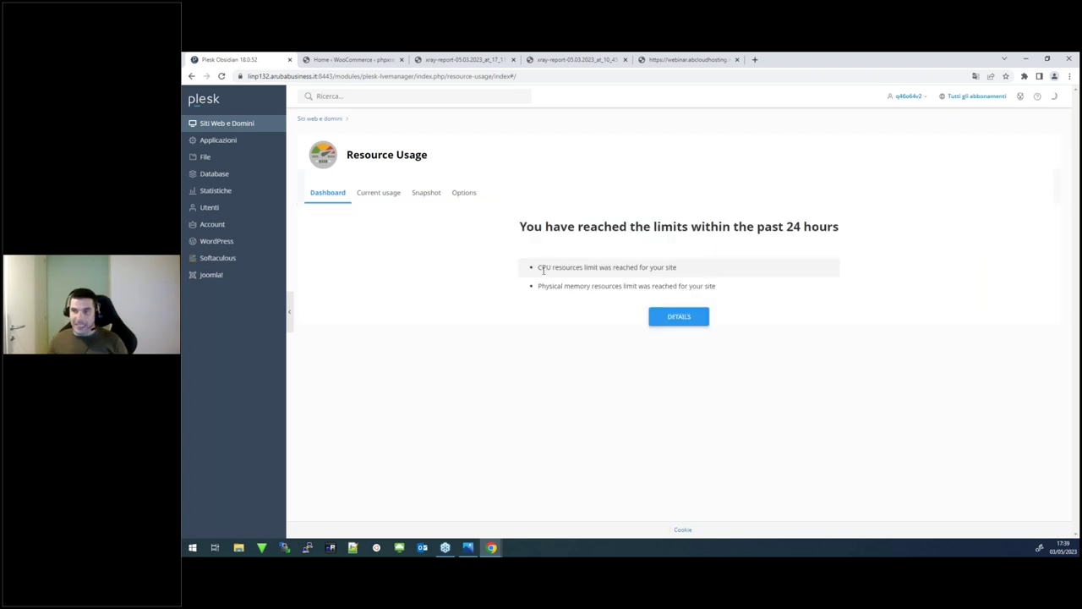
click(684, 325)
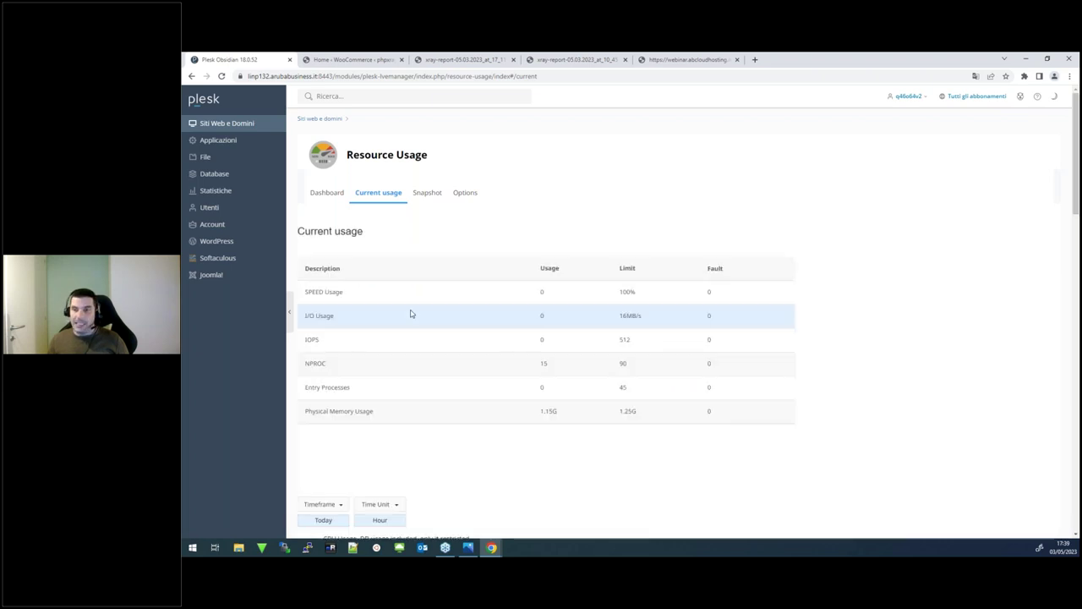
Narrow the timeframe of the current usage graphs and examine the CPU and physical memory curves against their limits.
scroll(411, 313, down, 5)
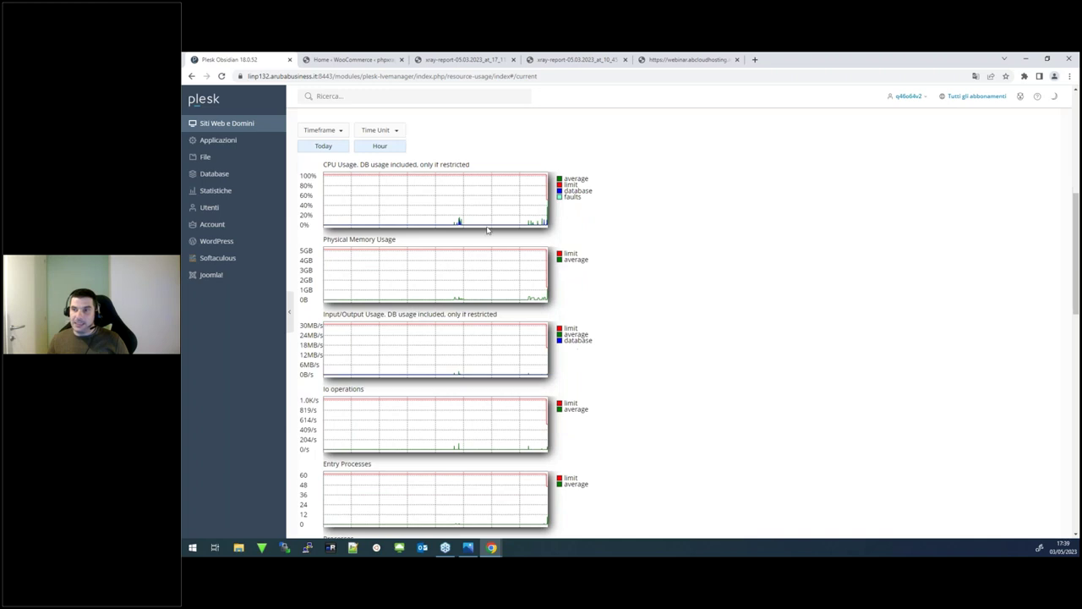
click(334, 131)
click(345, 167)
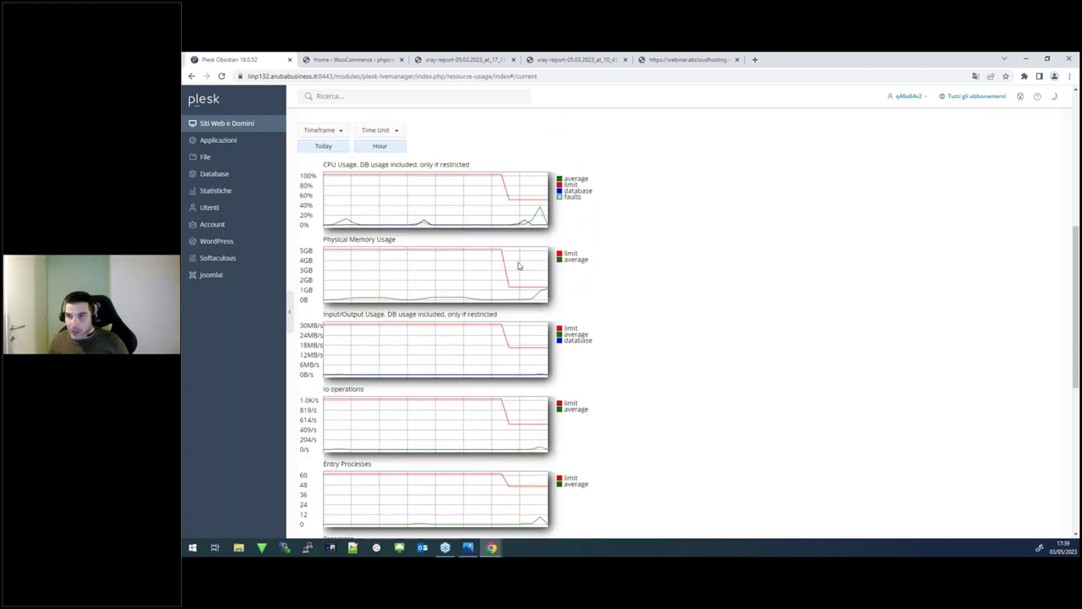
mouse_move(487, 264)
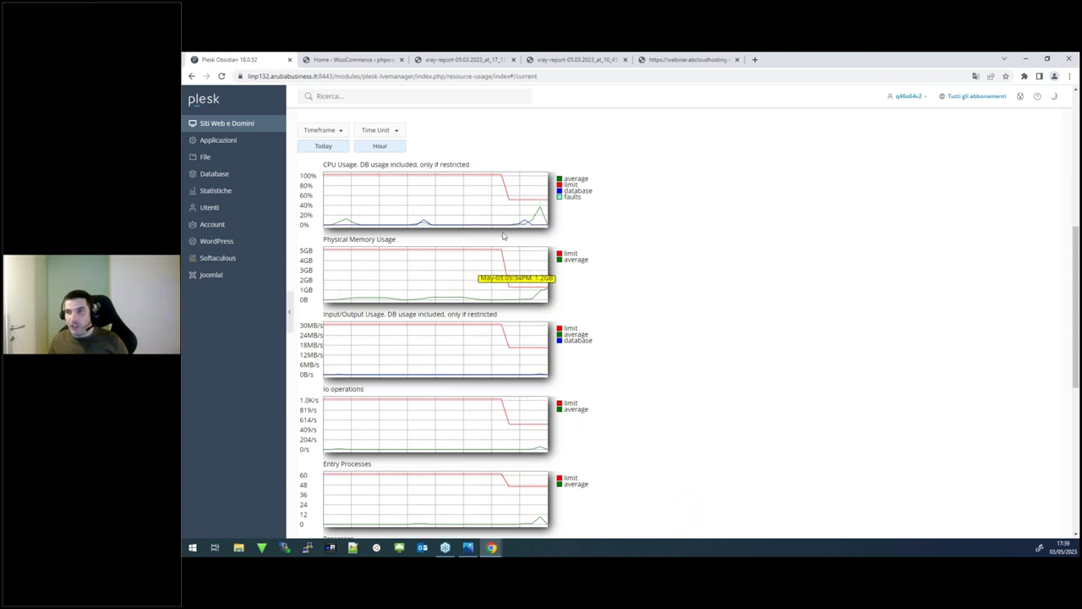
mouse_move(510, 201)
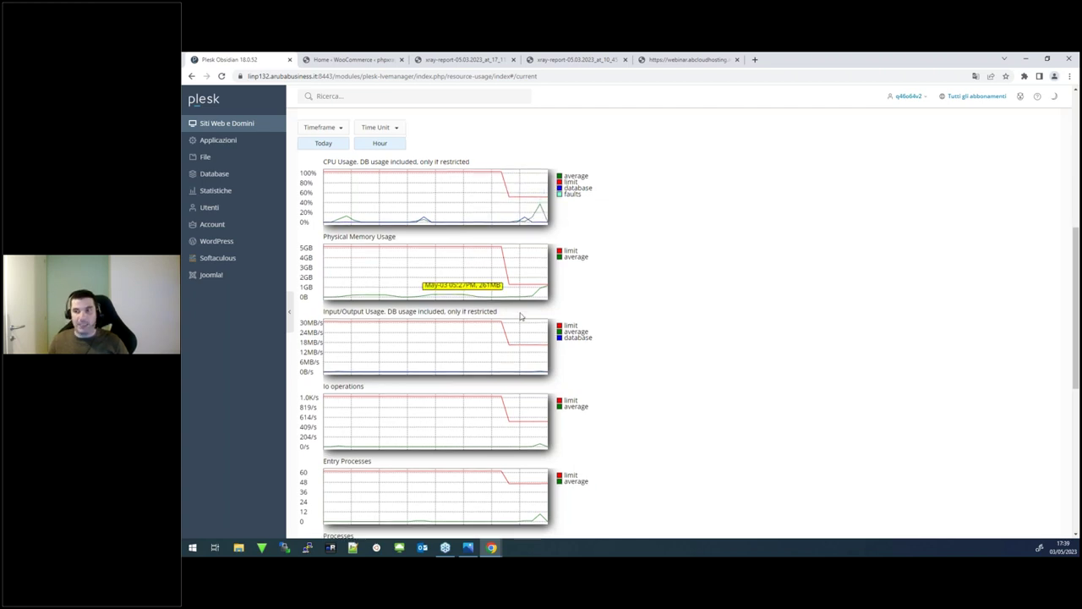
Examine the input/output, IO operations, entry processes, processes and faults graphs, including the faults spike, and the Usage table beneath them.
scroll(521, 315, down, 3)
scroll(473, 288, up, 3)
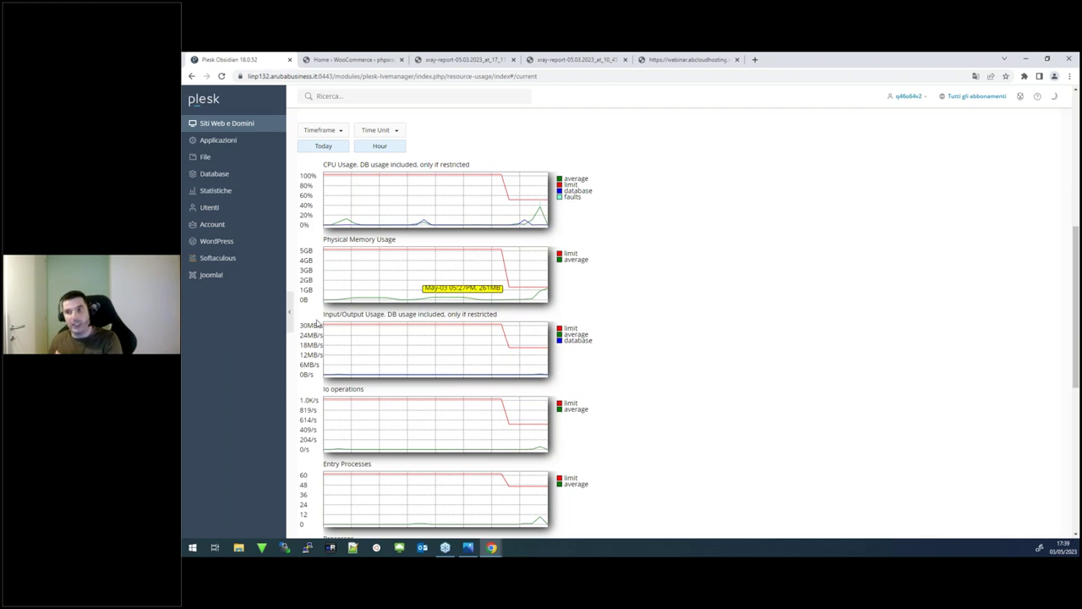
scroll(398, 361, down, 1)
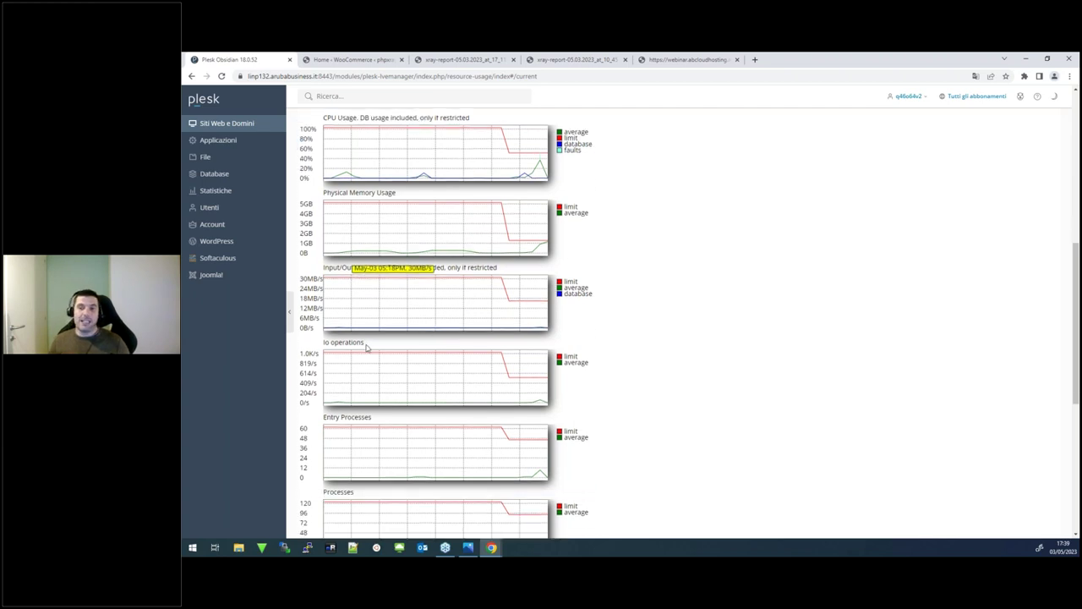
scroll(365, 347, down, 2)
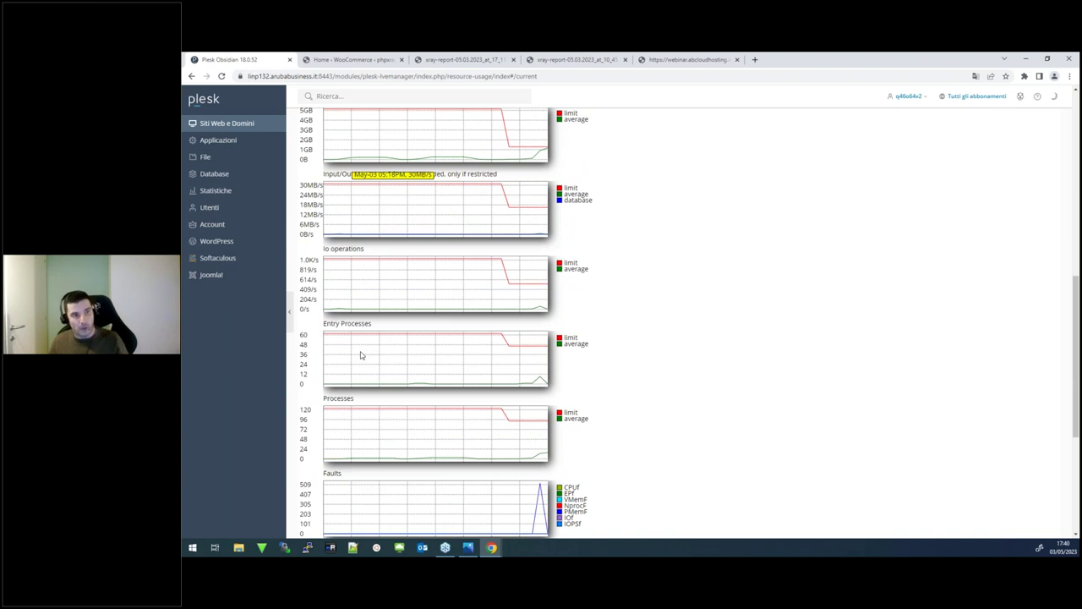
scroll(401, 385, down, 1)
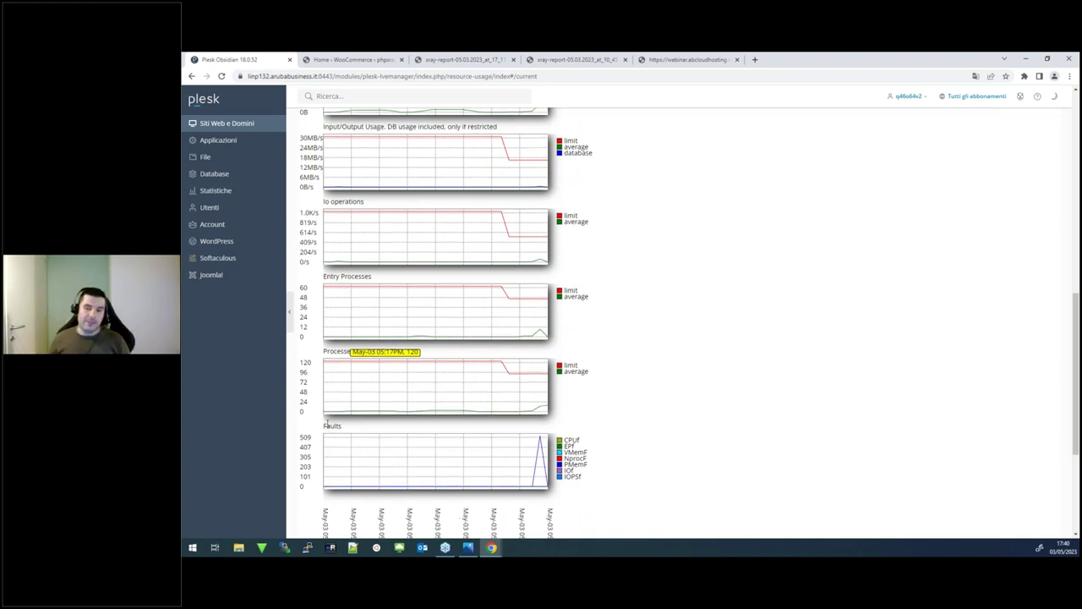
scroll(344, 427, down, 1)
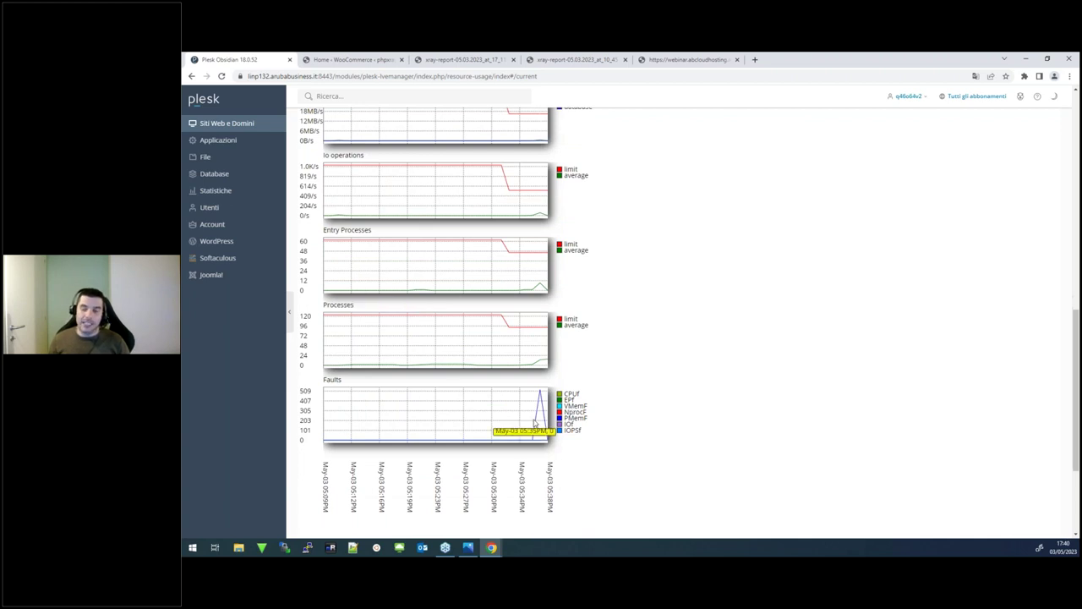
mouse_move(525, 431)
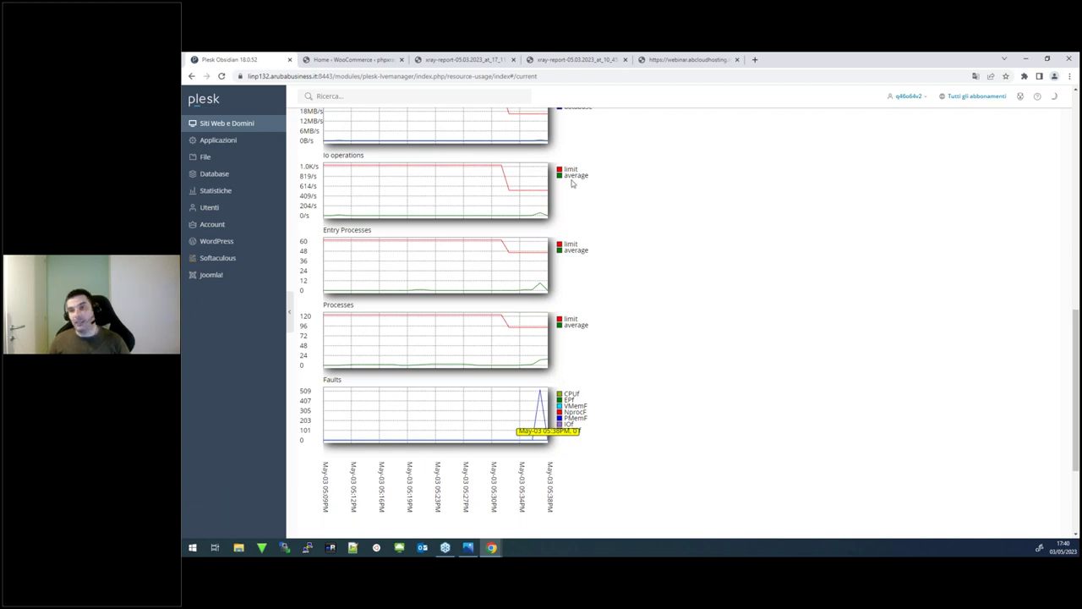
scroll(647, 289, down, 3)
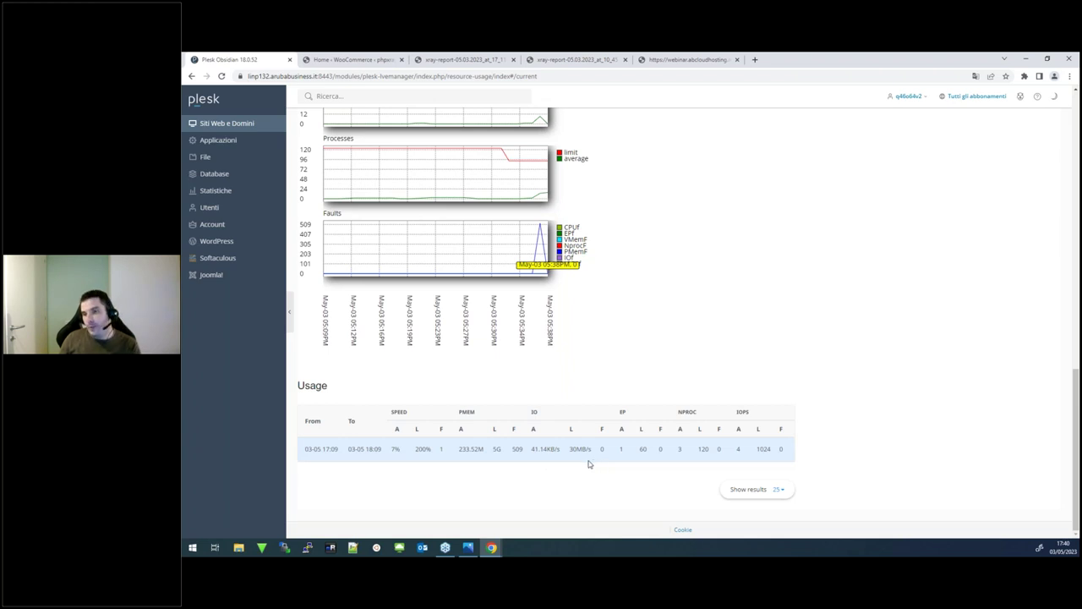
Set the time unit of the current usage graphs to Minute and review the reloaded data.
scroll(507, 380, up, 7)
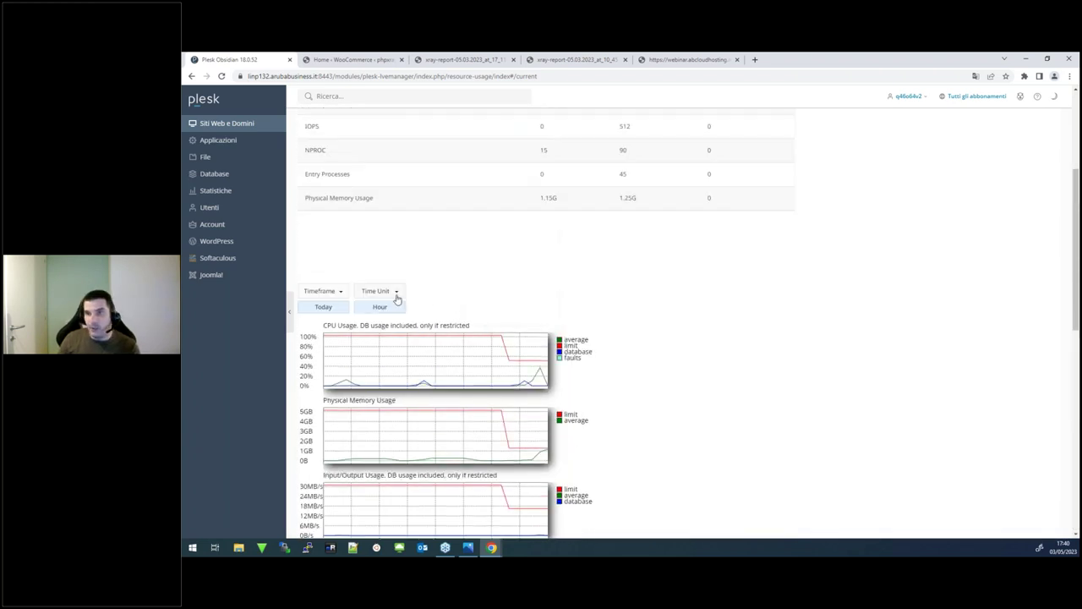
click(403, 293)
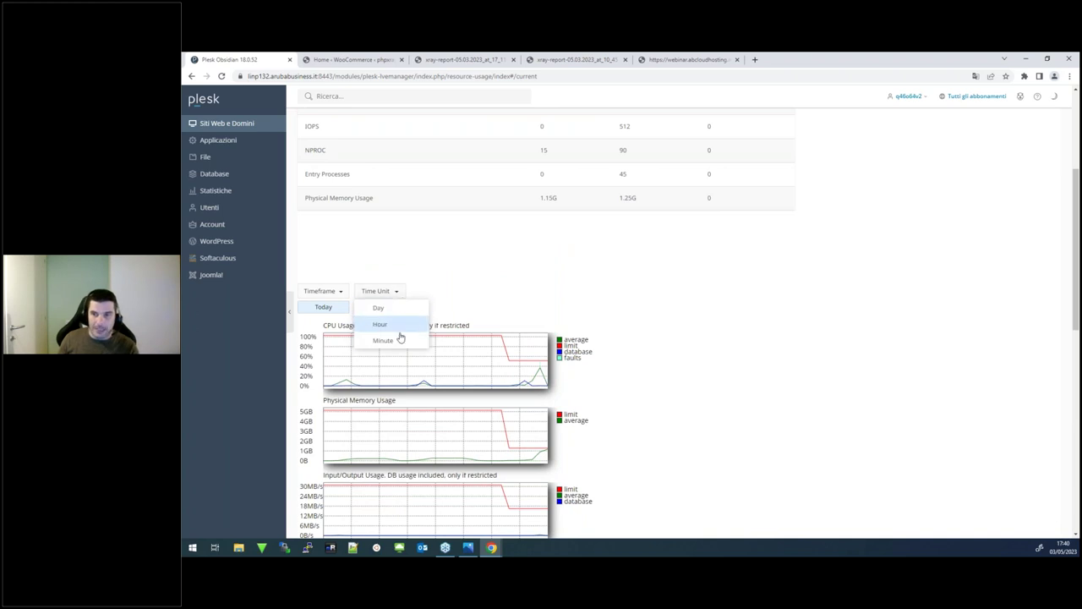
click(401, 341)
scroll(467, 301, down, 3)
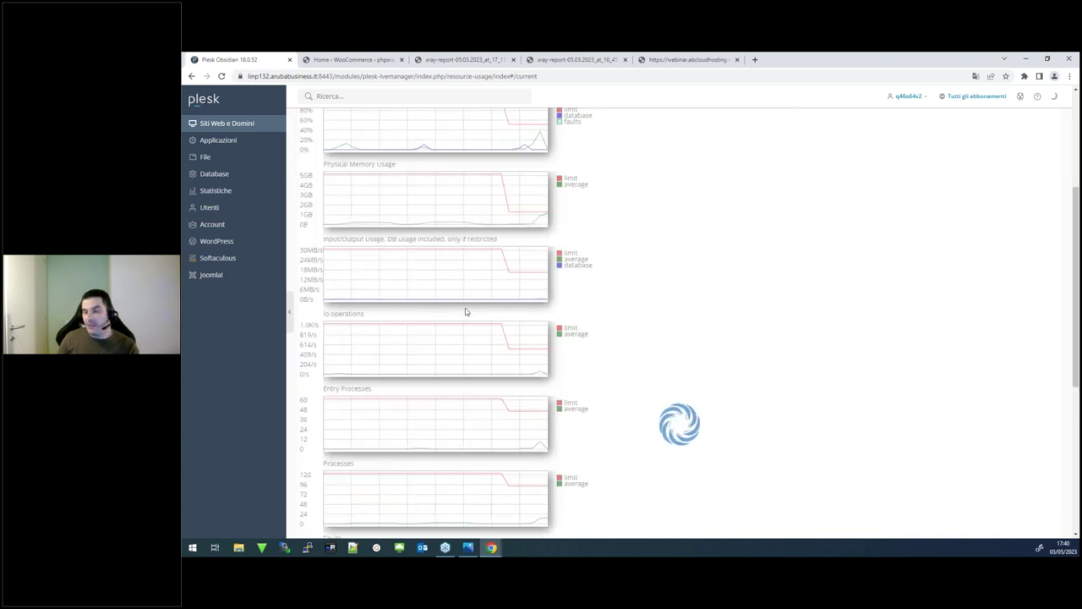
scroll(604, 339, down, 4)
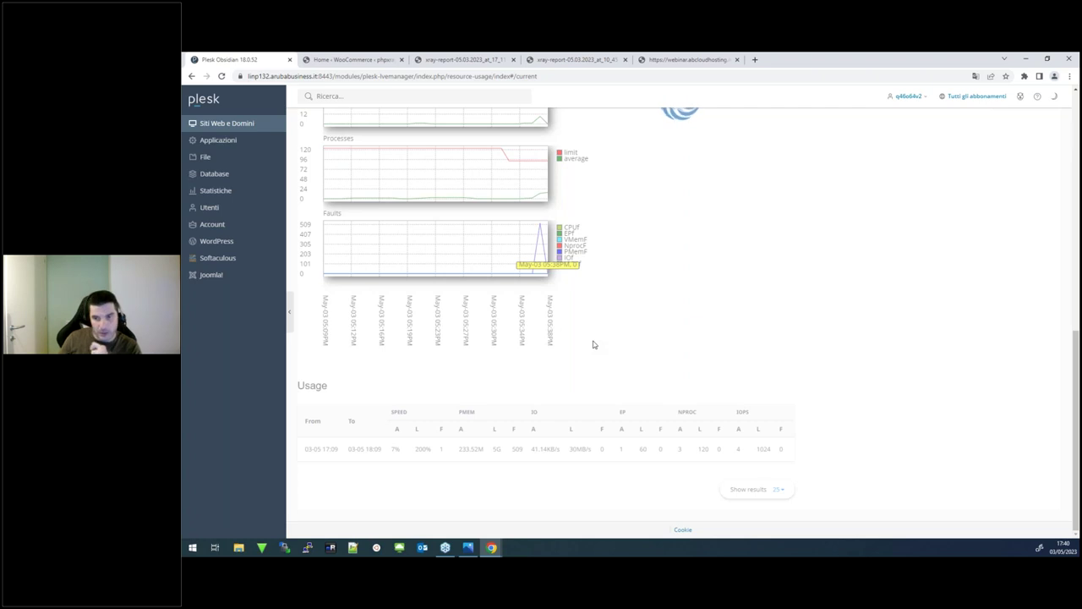
scroll(593, 344, up, 3)
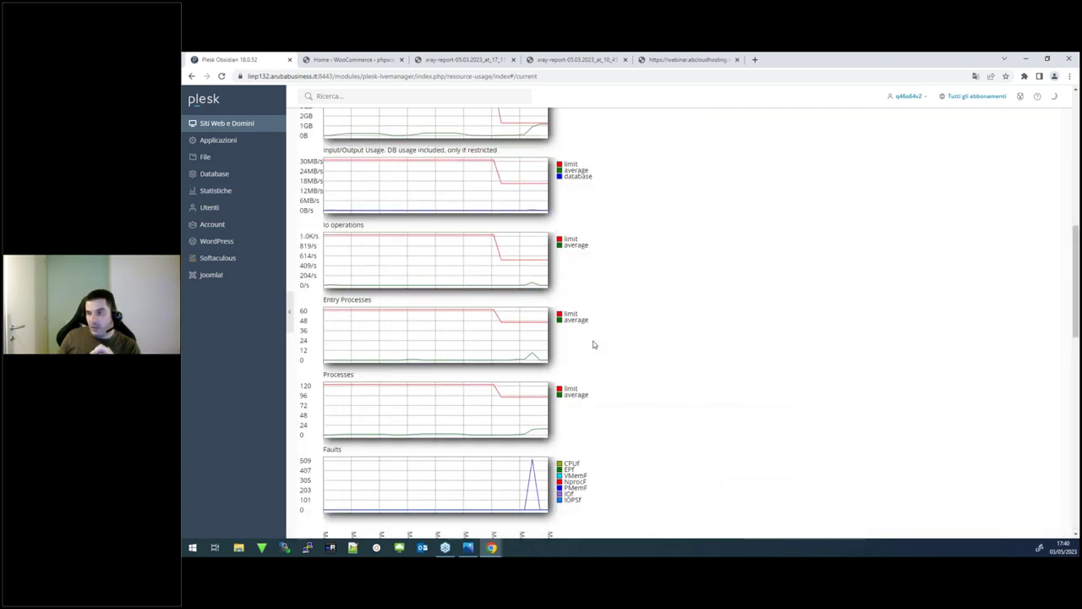
Sort the Usage table by speed faults so the highest count comes first, and highlight the start time of its first row.
scroll(593, 344, down, 6)
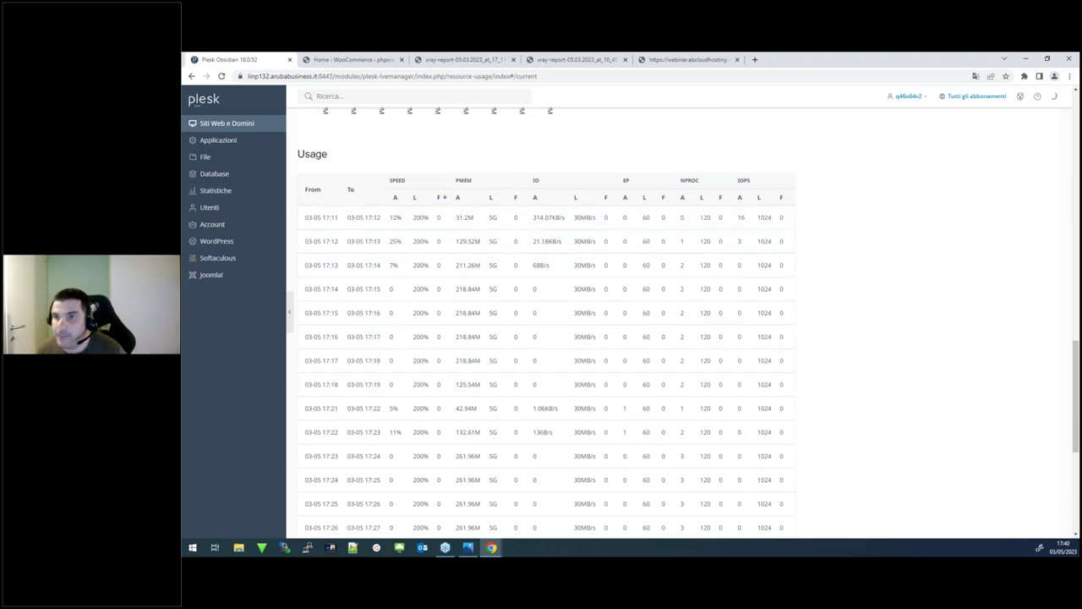
click(440, 197)
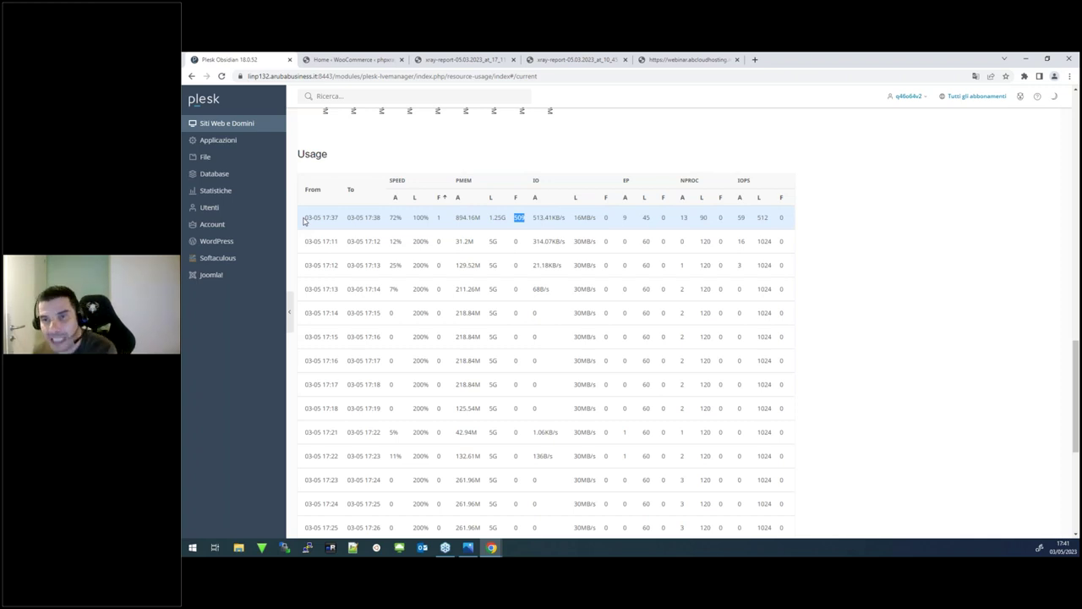
drag(304, 220, 341, 219)
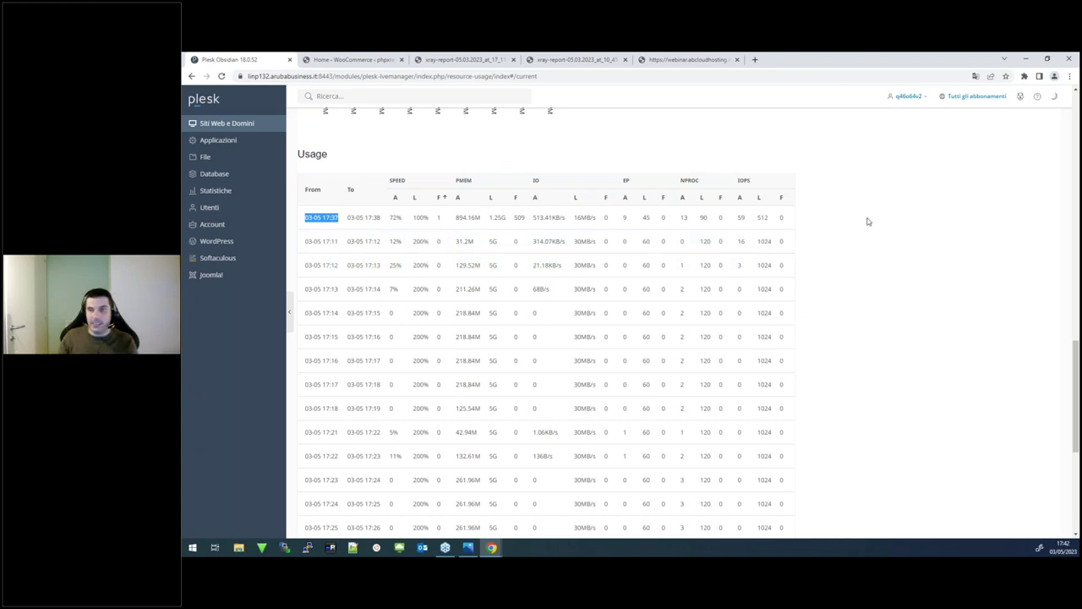
Open the Apache and nginx settings of the site from websites and domains and enable nginx caching.
scroll(526, 247, up, 5)
scroll(527, 248, up, 5)
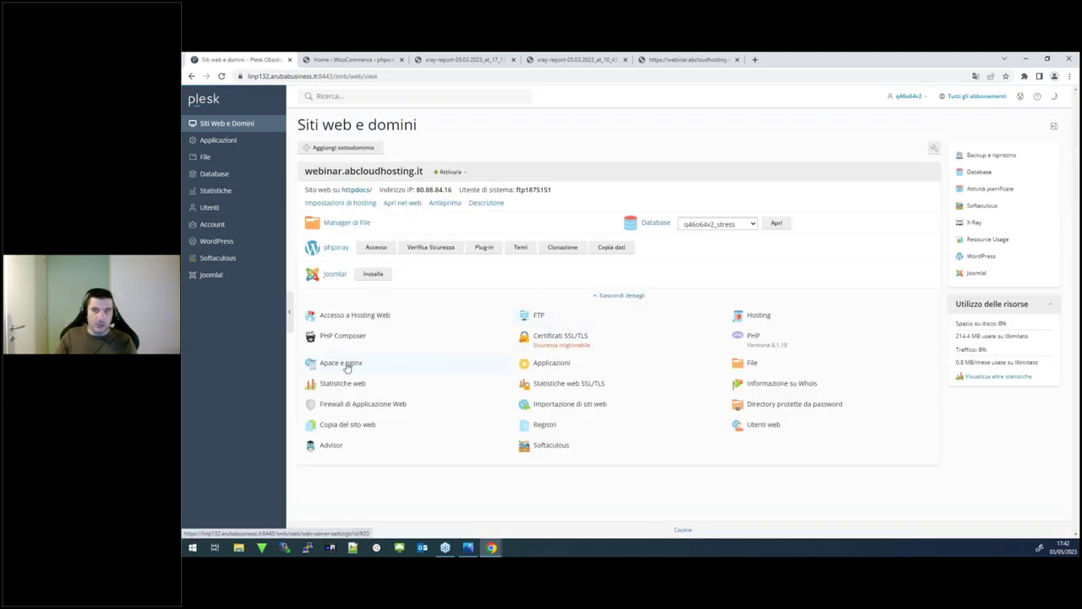
click(342, 362)
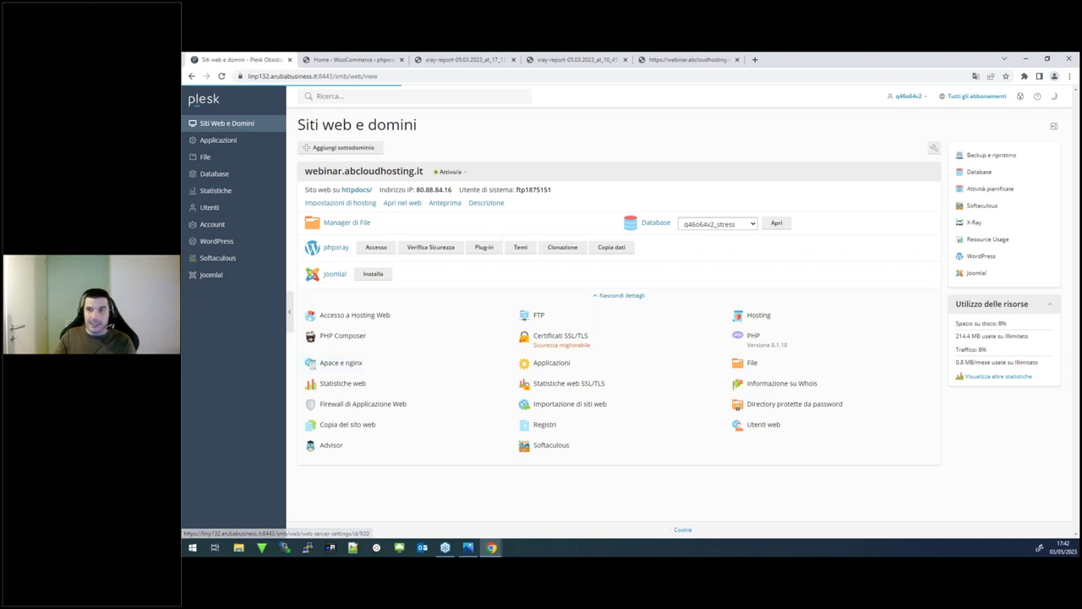
scroll(346, 438, down, 3)
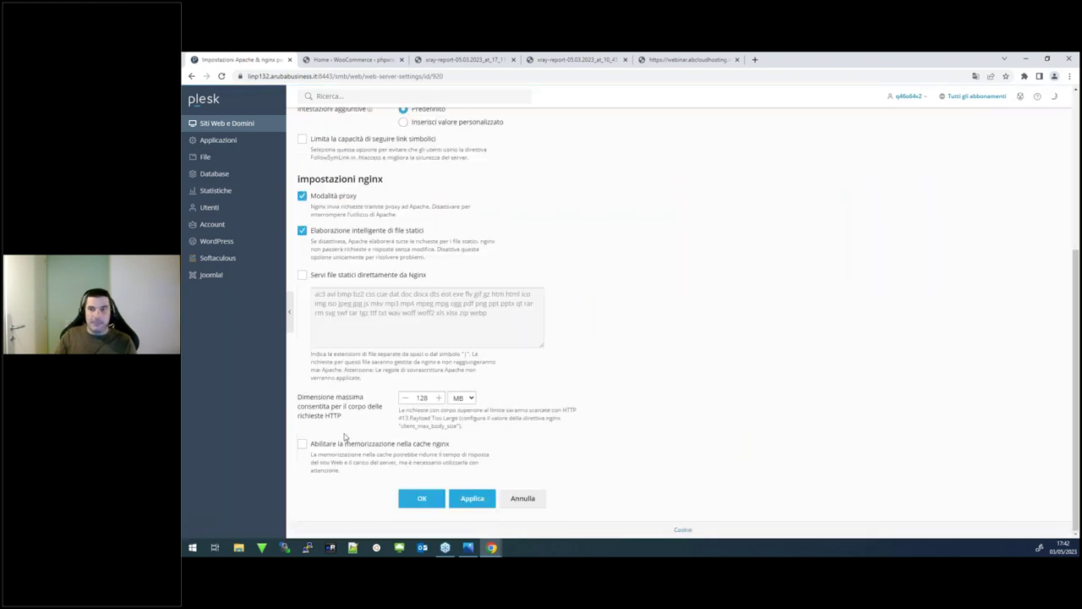
click(303, 446)
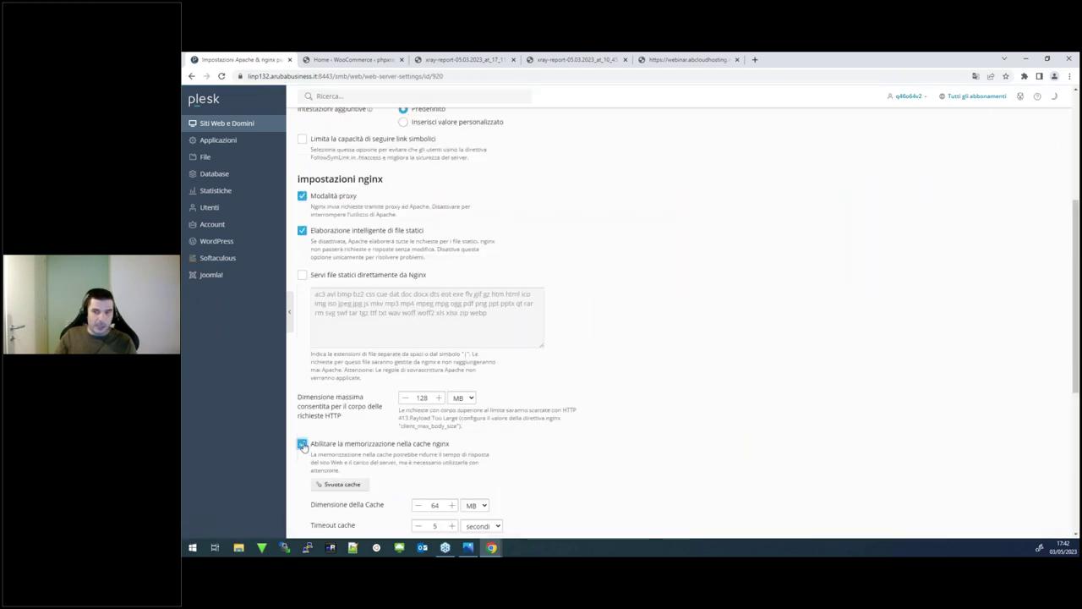
scroll(521, 293, down, 3)
Review the nginx cache size and timeout values, and set the cache timeout unit to hours (ore).
click(442, 274)
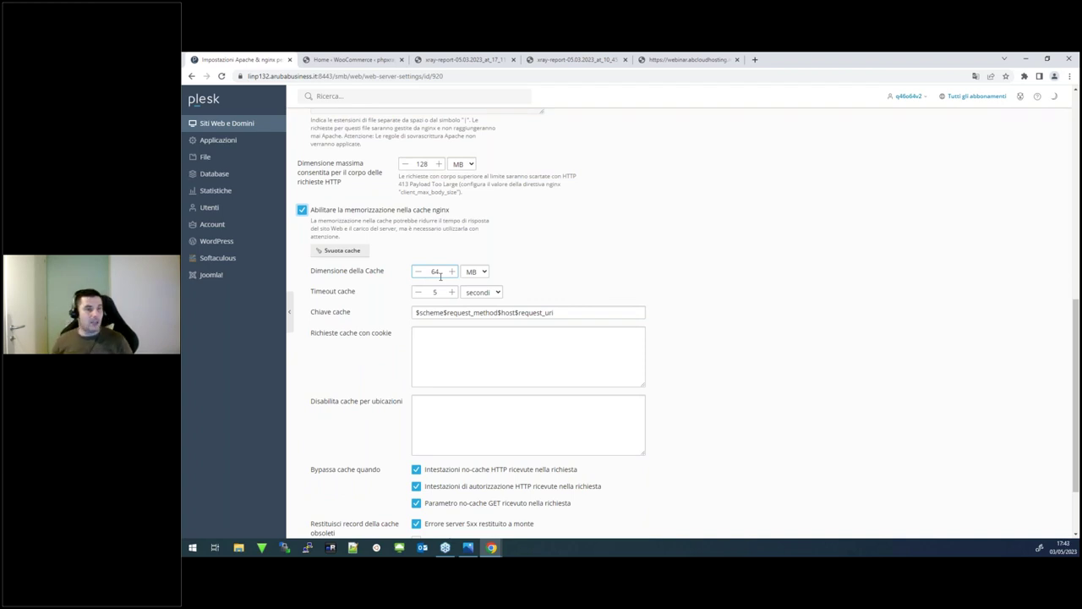
click(433, 292)
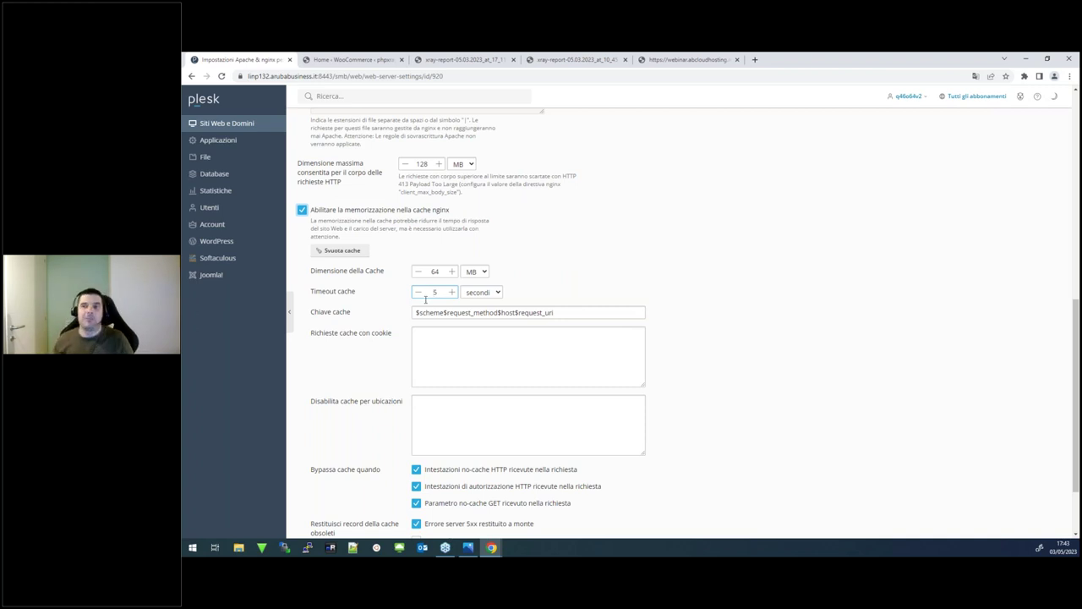
click(483, 293)
click(487, 314)
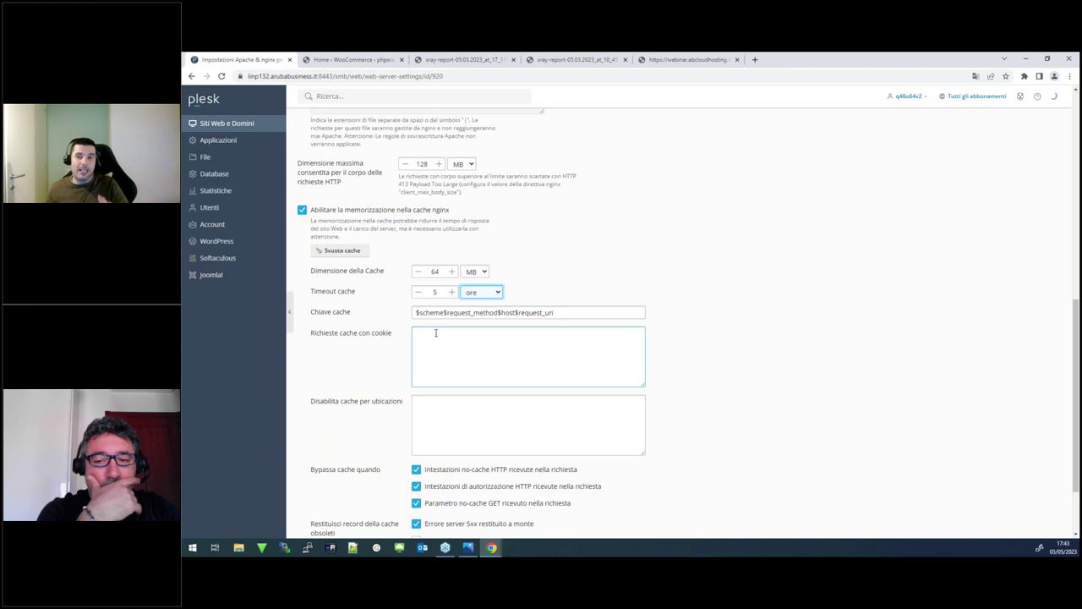
Enter /wp-admin as a location excluded from nginx caching, review the bypass options and return to websites and domains without saving.
click(426, 415)
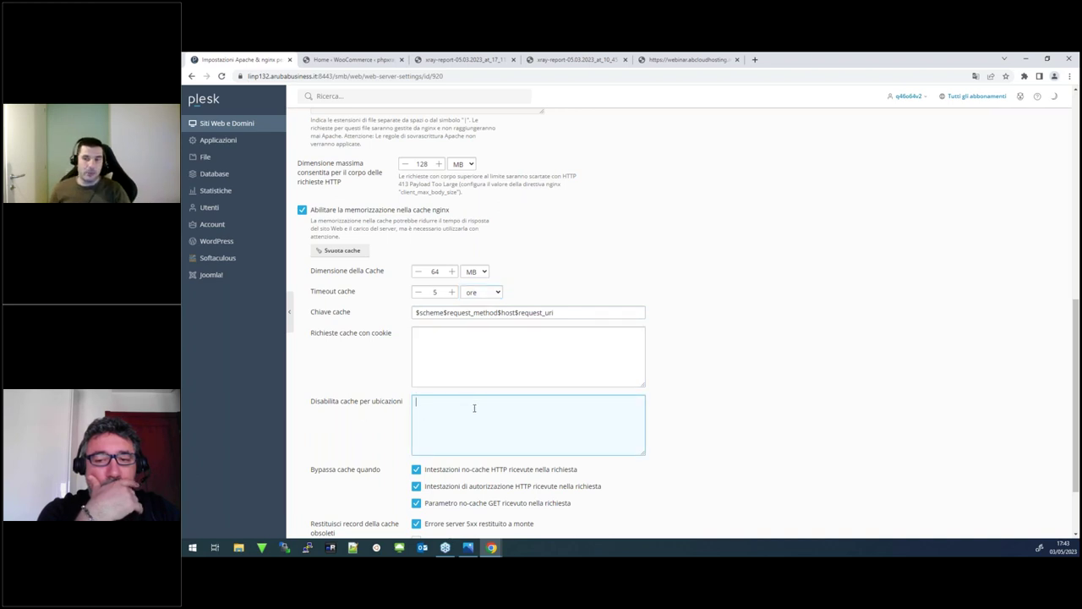
text(/w)
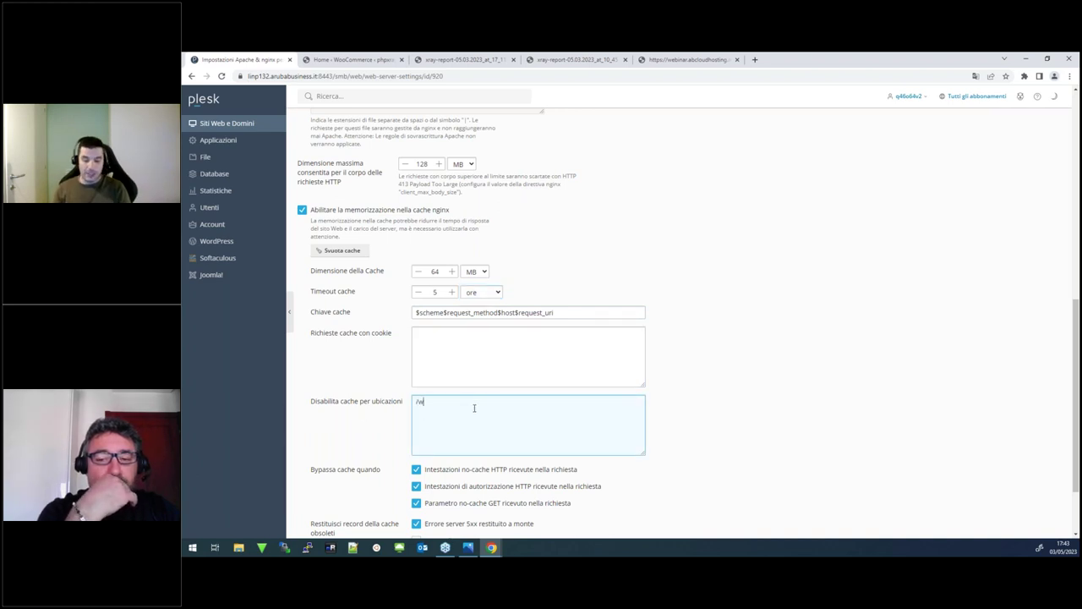
text(p-admin)
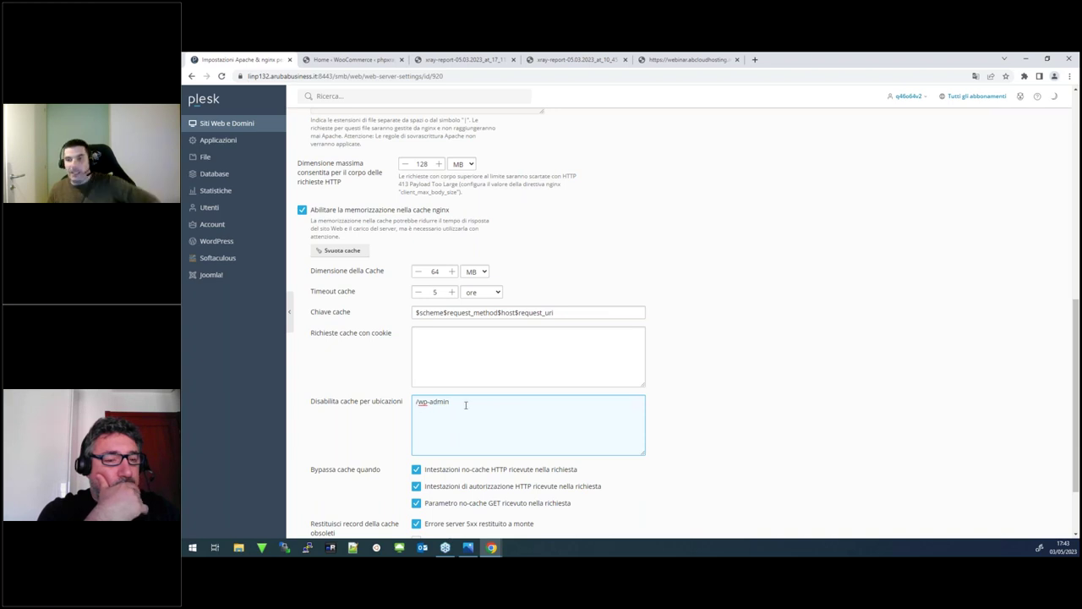
scroll(454, 405, down, 2)
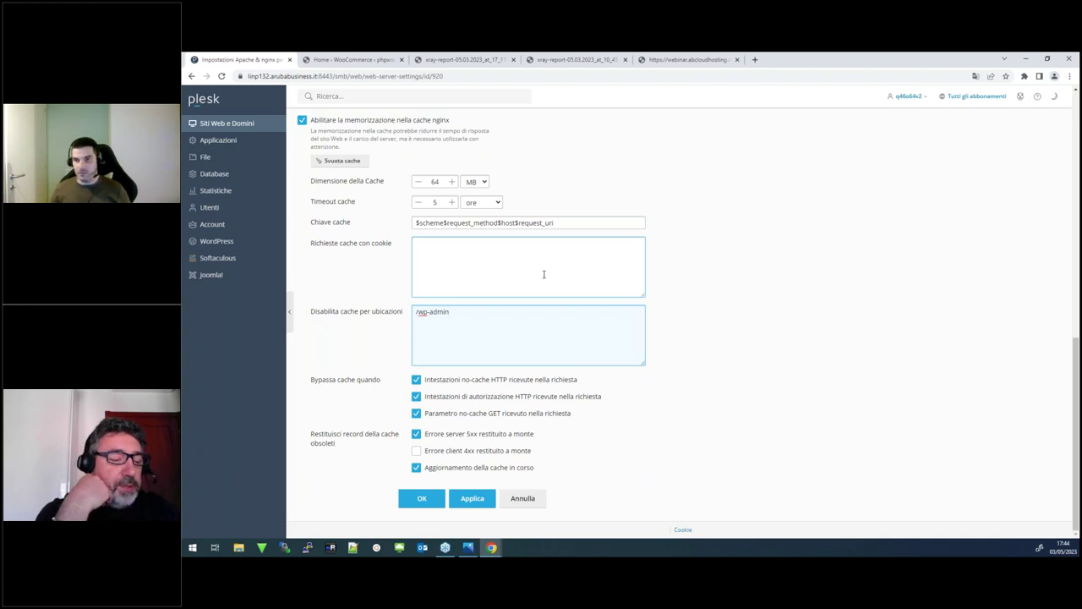
scroll(544, 274, up, 10)
click(321, 118)
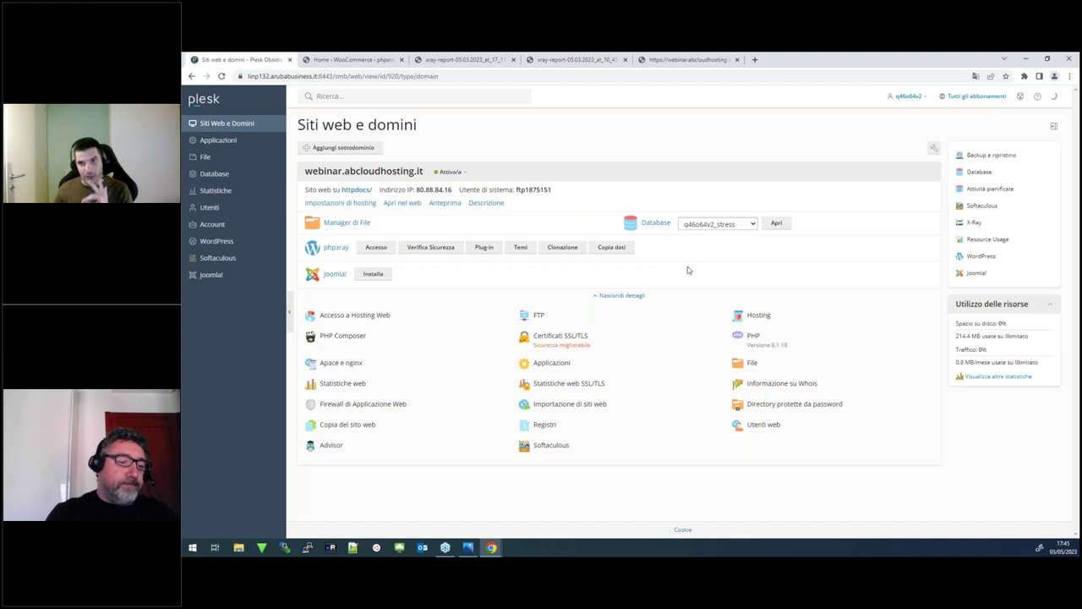
Reopen the Apache and nginx settings of the site and enable nginx caching again to show its options.
click(362, 364)
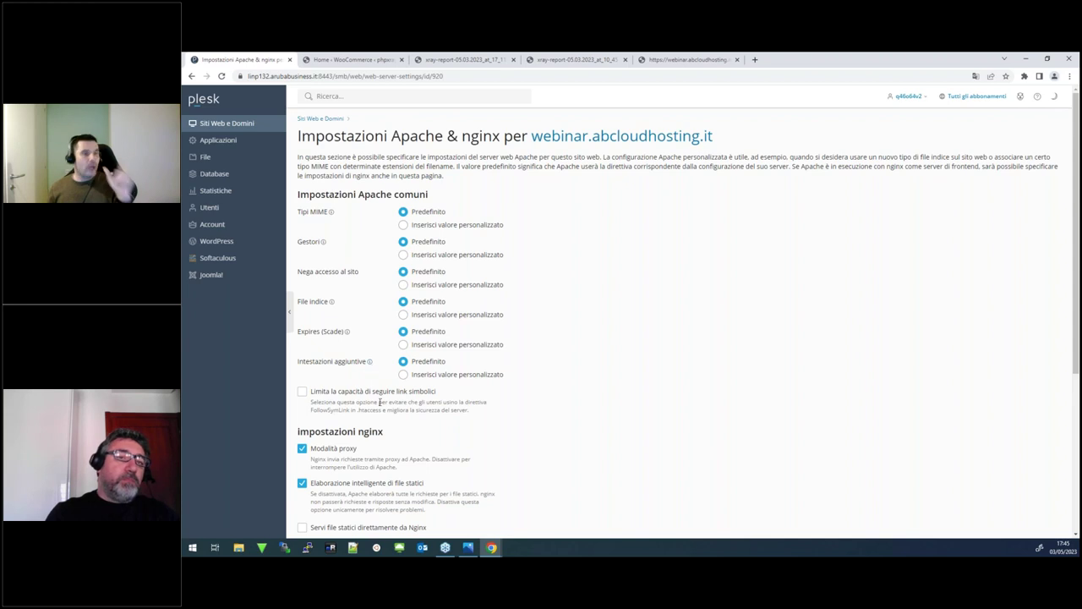
scroll(403, 406, down, 3)
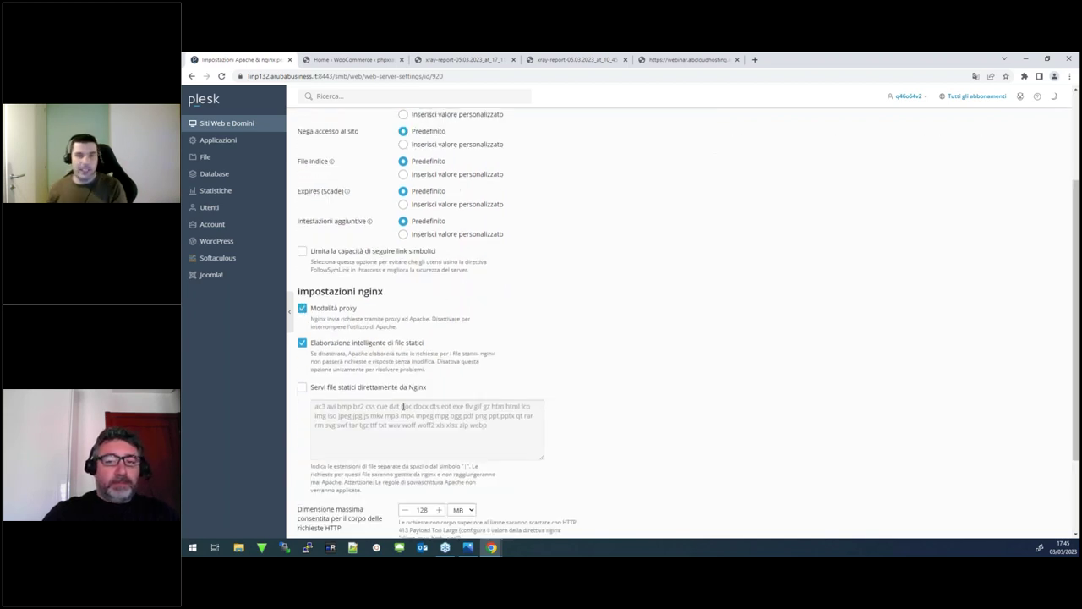
scroll(404, 407, down, 3)
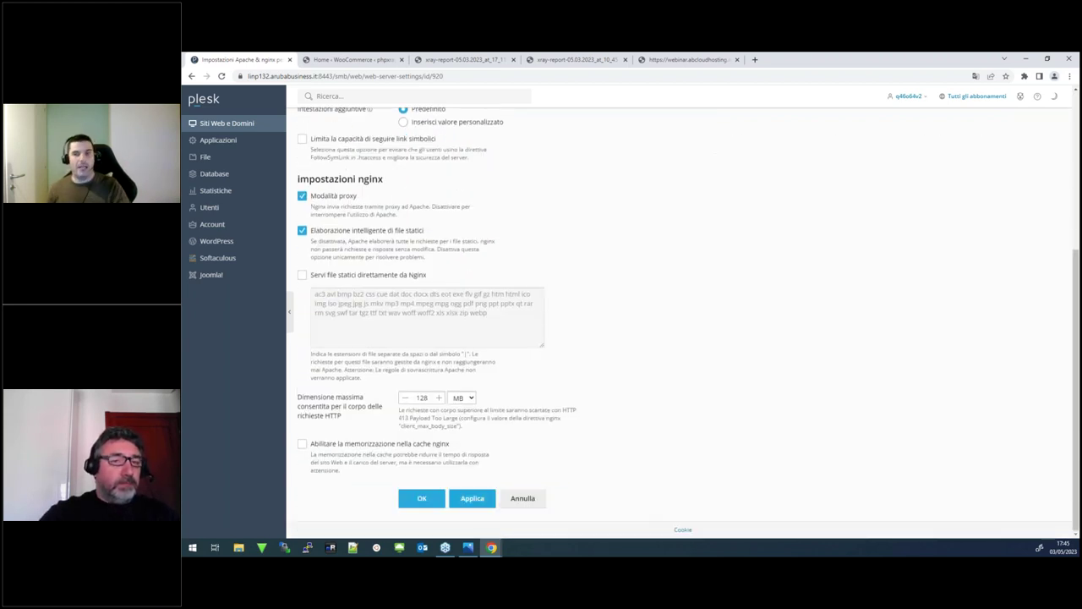
click(302, 443)
scroll(302, 441, down, 5)
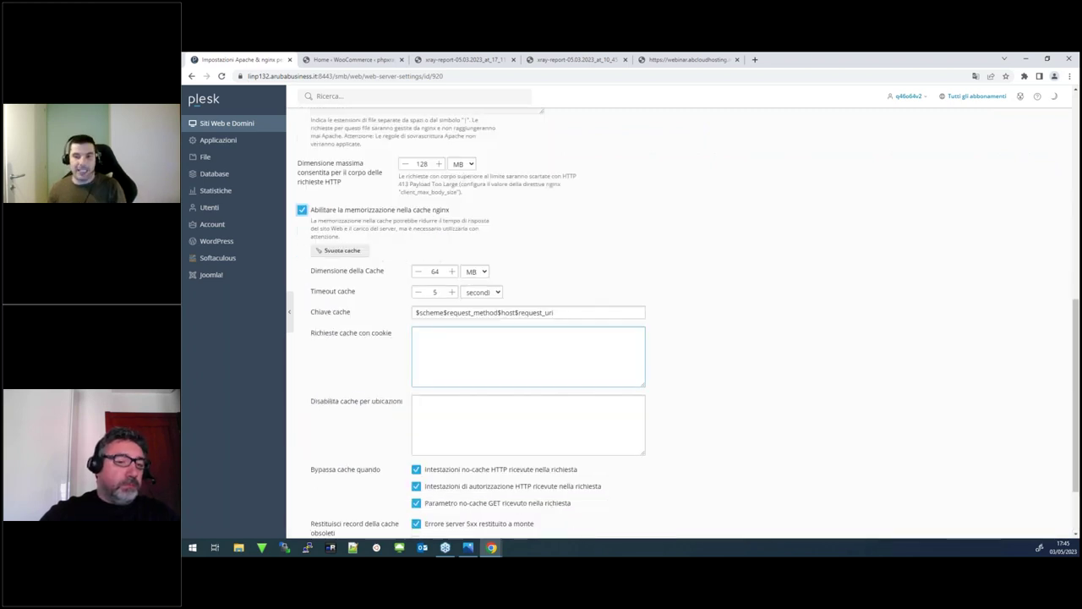
Enter a sample session cookie name for cookie-based cache requests, clear it and return to websites and domains without saving.
click(427, 330)
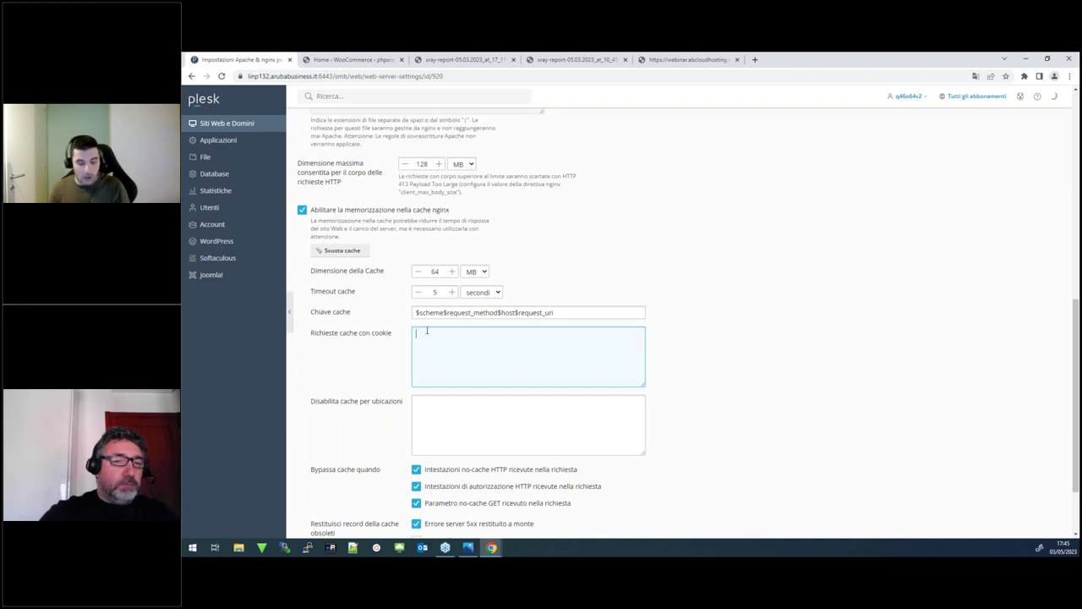
text(se)
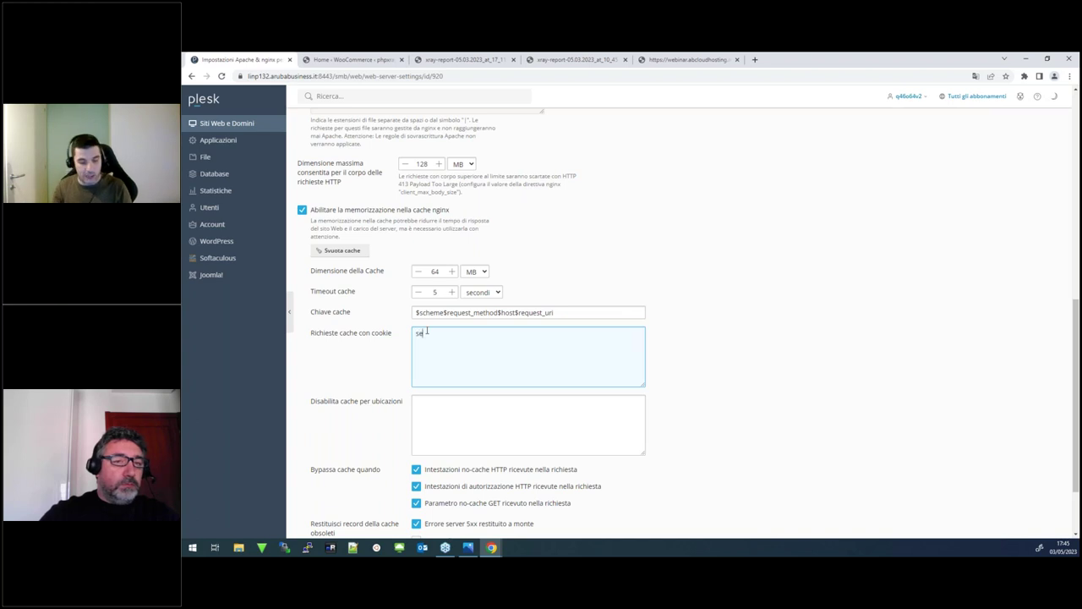
text(ss)
text(ion)
text(m)
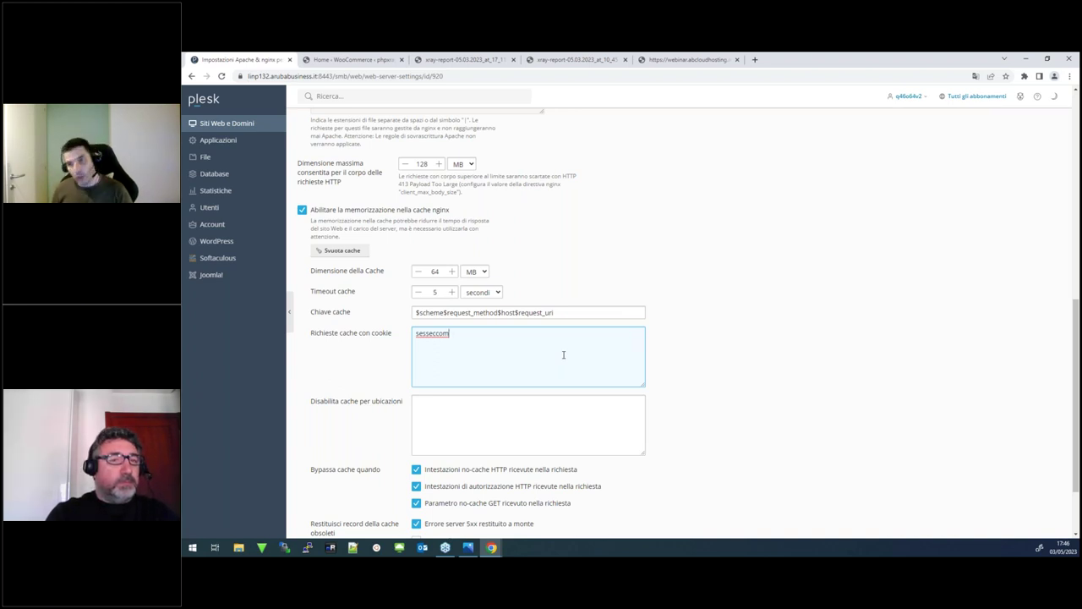
key(BackSpace)
key(BackSpace)
key(BackSpace)
key(BackSpace)
key(BackSpace)
key(BackSpace)
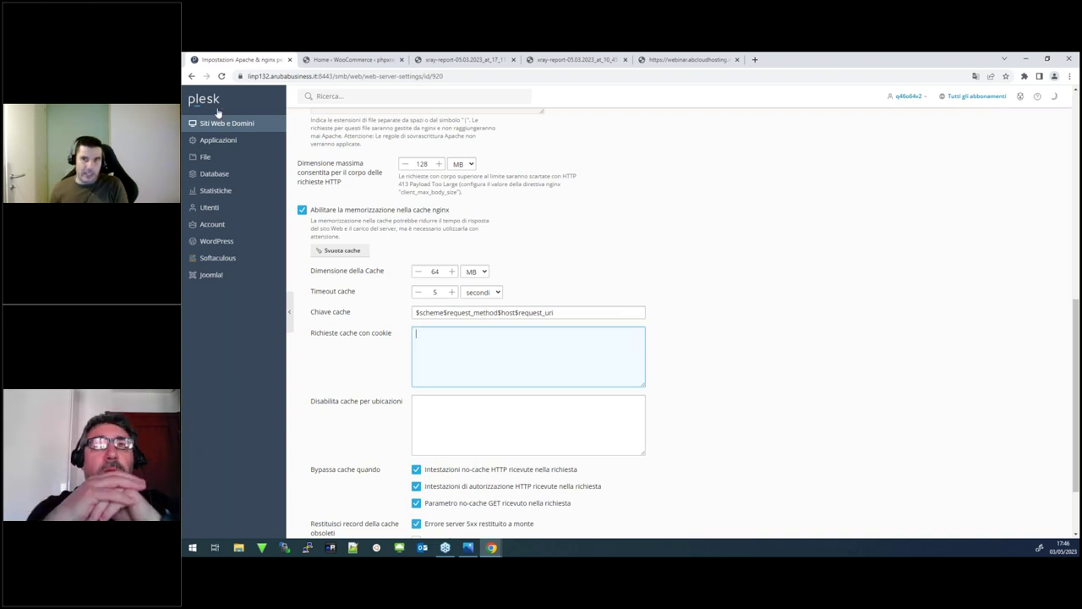
click(573, 285)
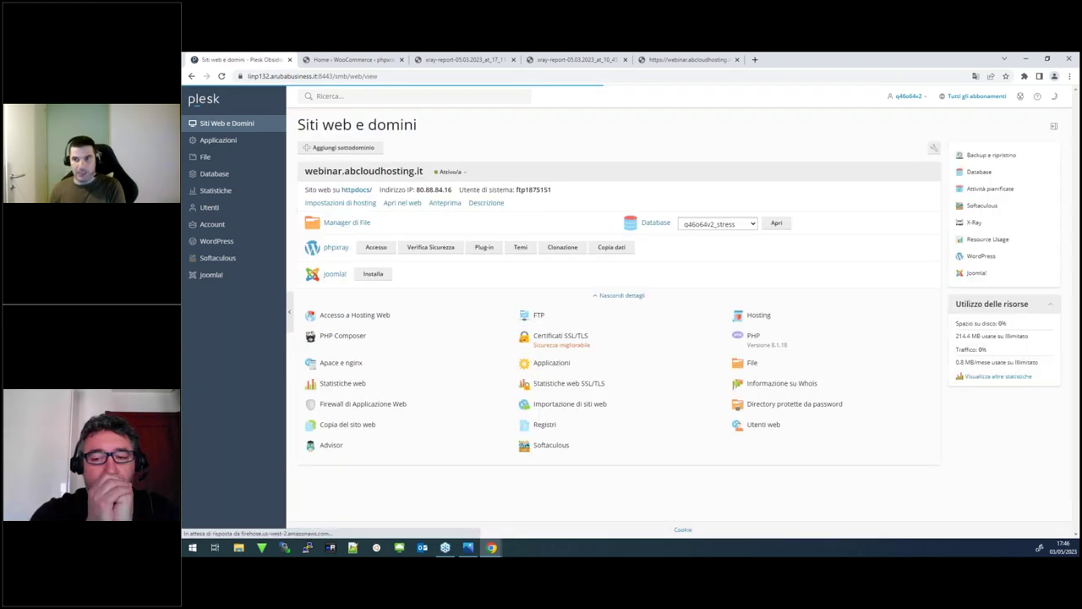